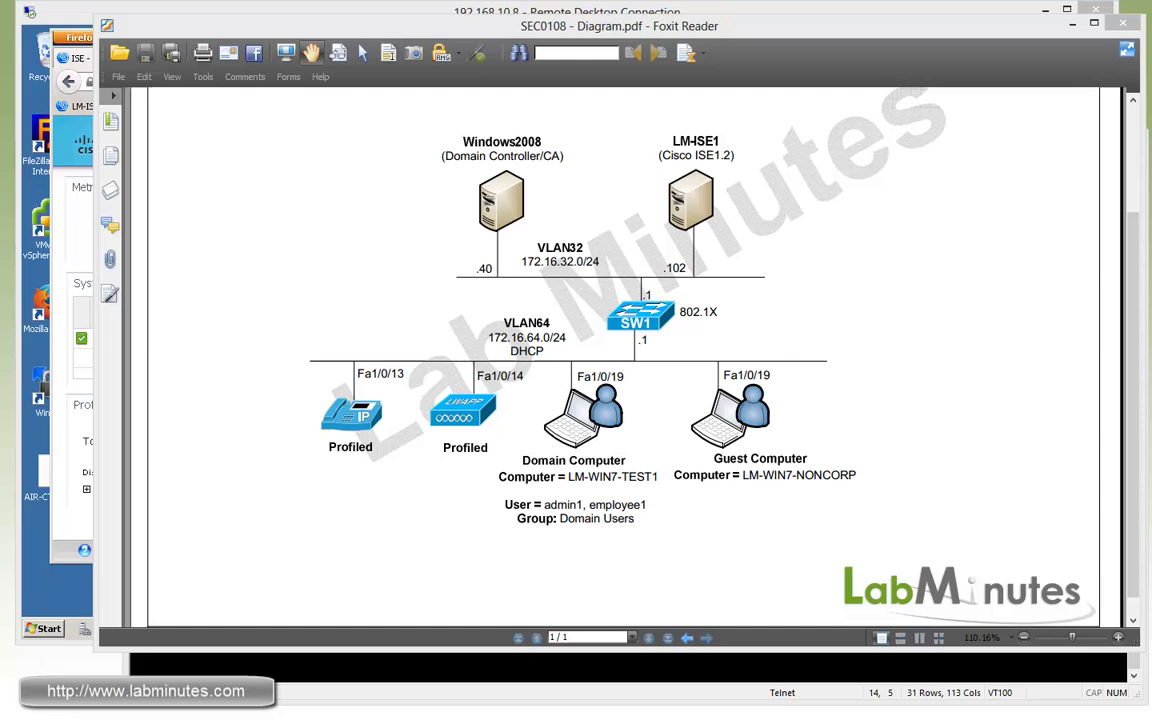
# Bring up the ISE 1.2 release notes and jump to the New Features in Cisco ISE, Release 1.2 section.
pyautogui.hotkey('alt', 'Tab')
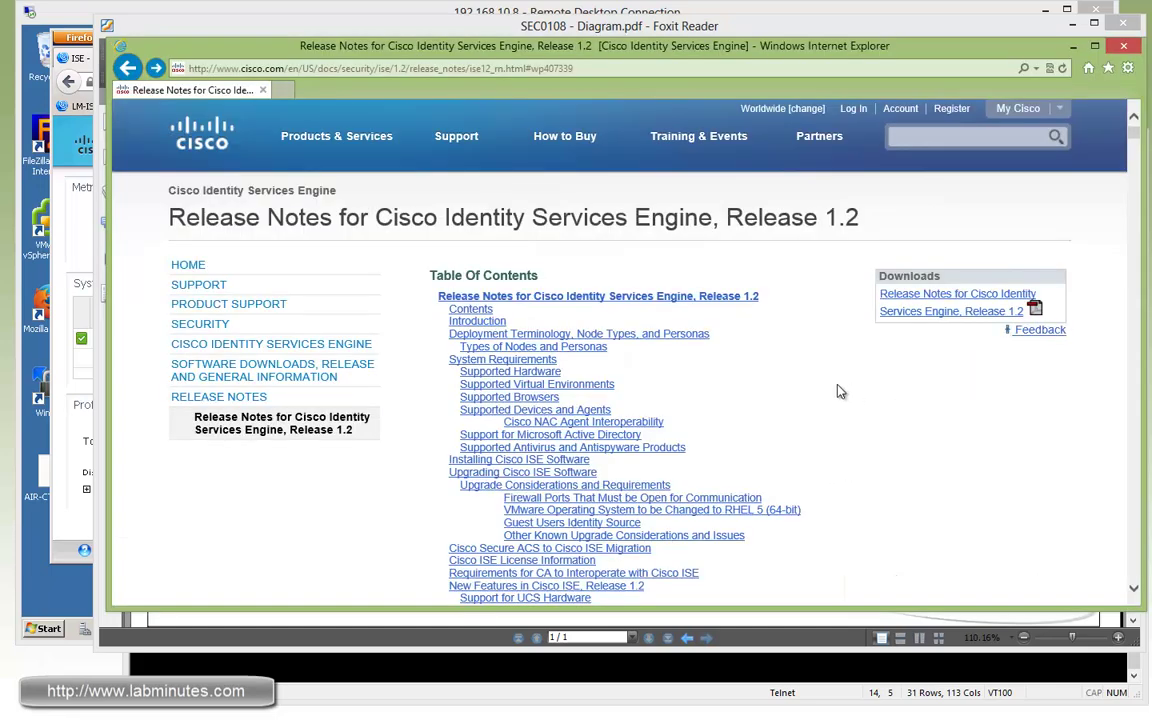
pyautogui.scroll(-1, 824, 444)
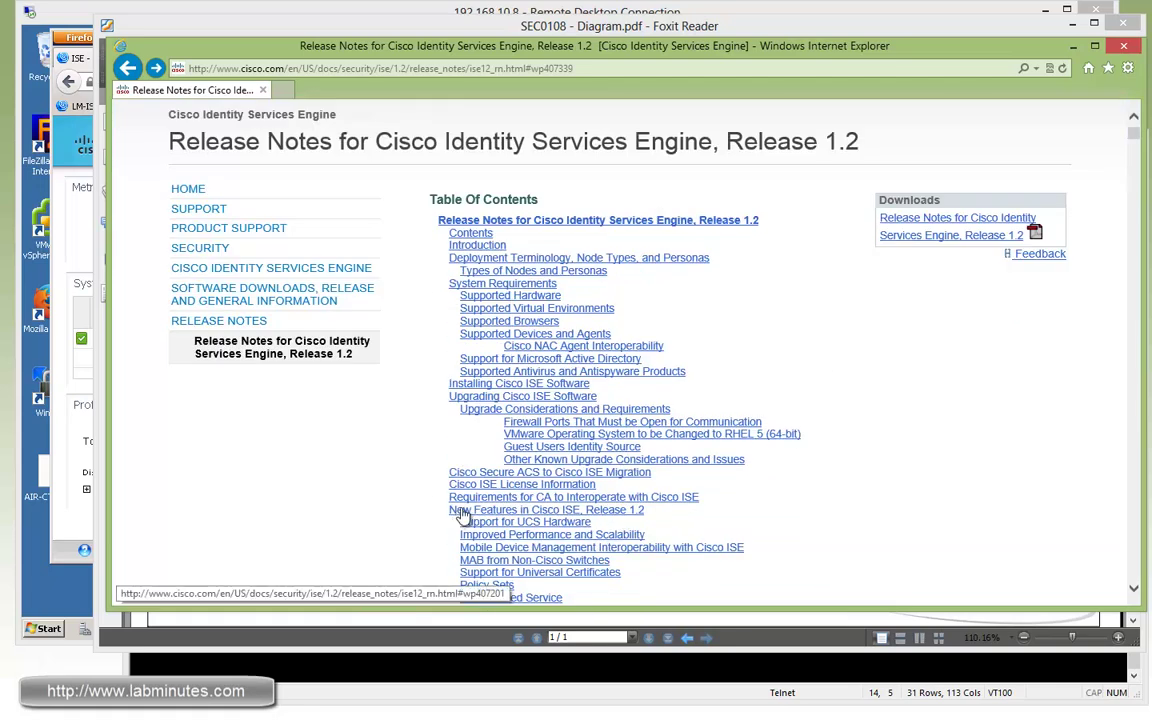
pyautogui.click(590, 509)
pyautogui.scroll(-2, 867, 358)
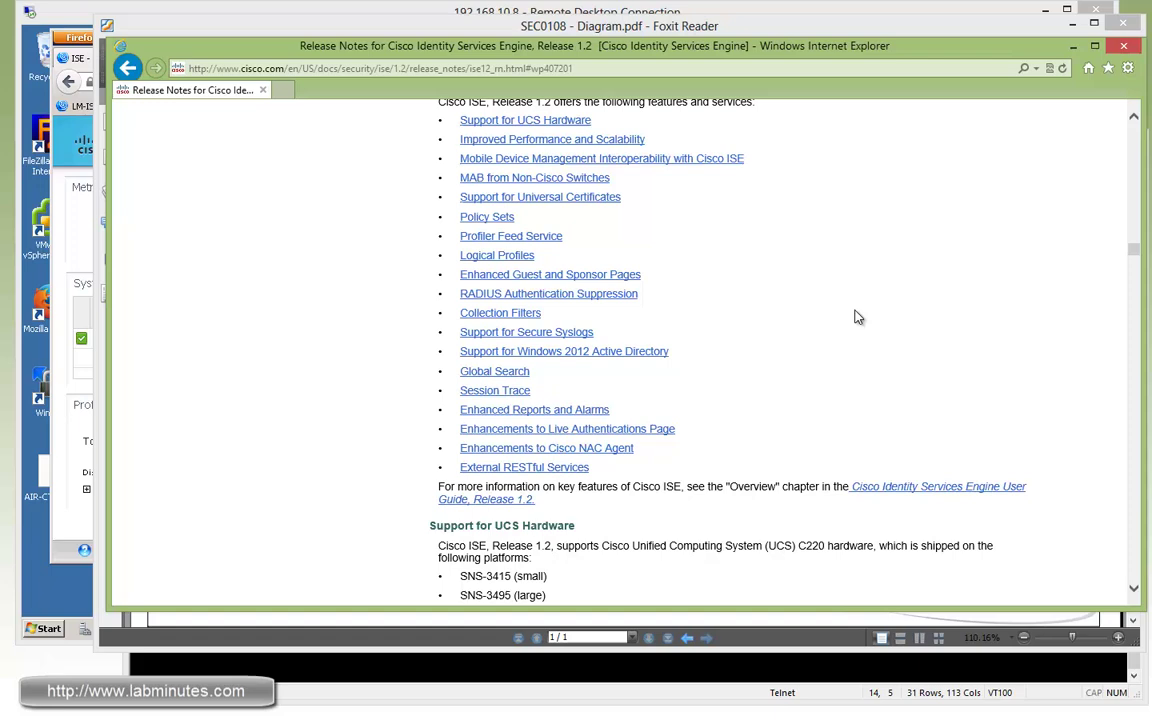
pyautogui.scroll(-1, 704, 426)
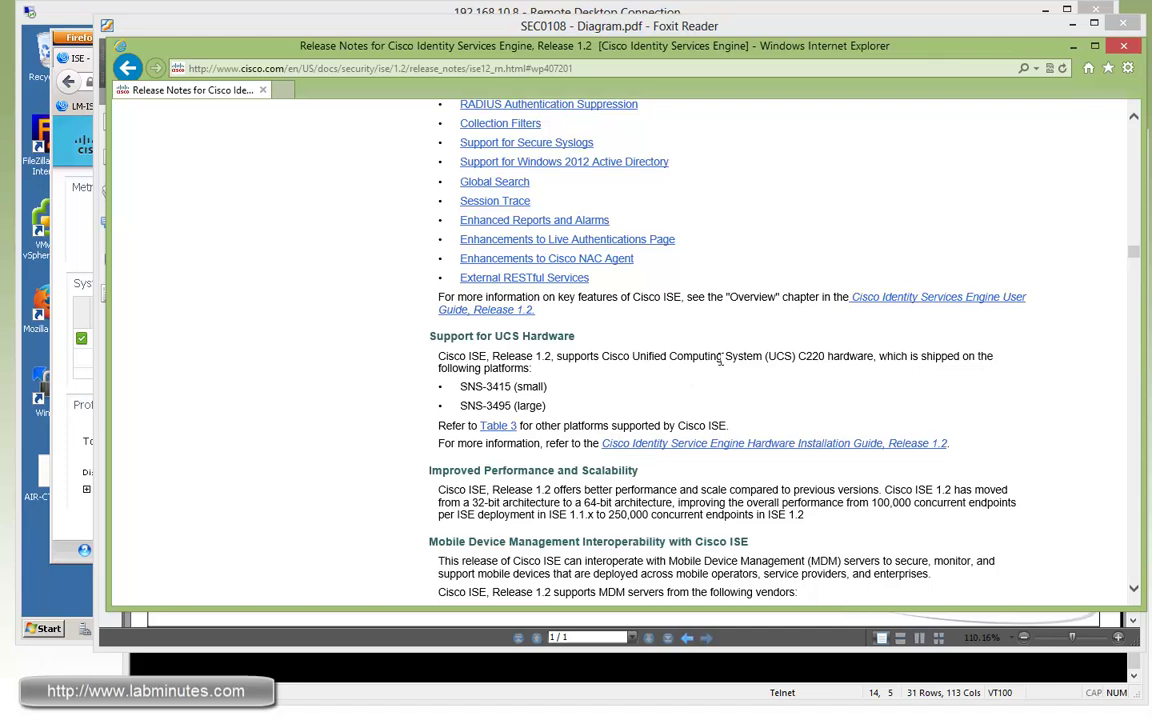
# Highlight the Support for UCS Hardware entry: UCS C220, SNS-3415 (small) and SNS-3495 (large).
pyautogui.moveTo(458, 336); pyautogui.dragTo(544, 335)
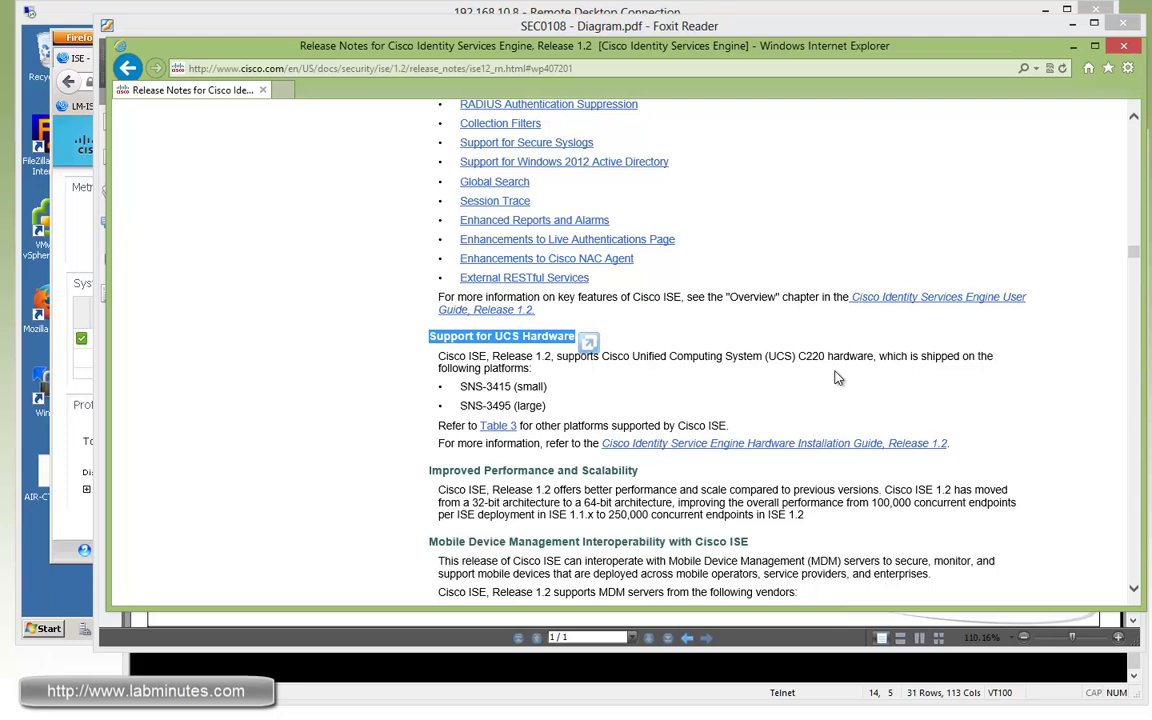
pyautogui.moveTo(765, 356); pyautogui.dragTo(826, 358)
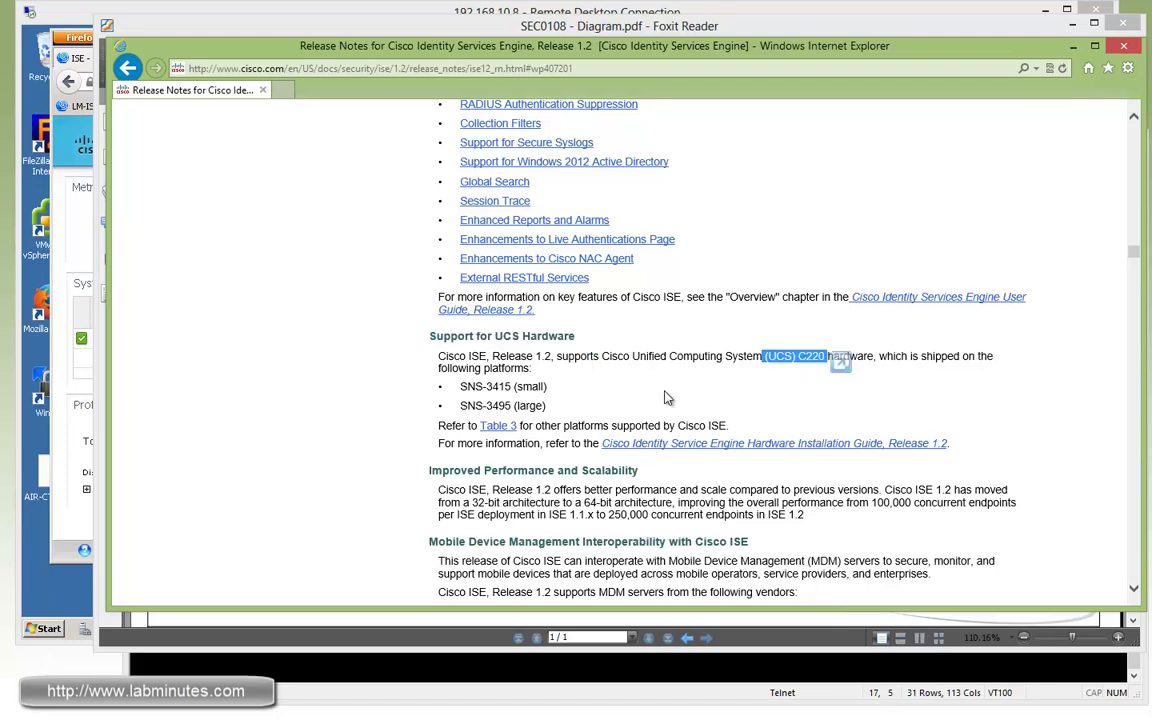
pyautogui.moveTo(548, 388); pyautogui.dragTo(459, 387)
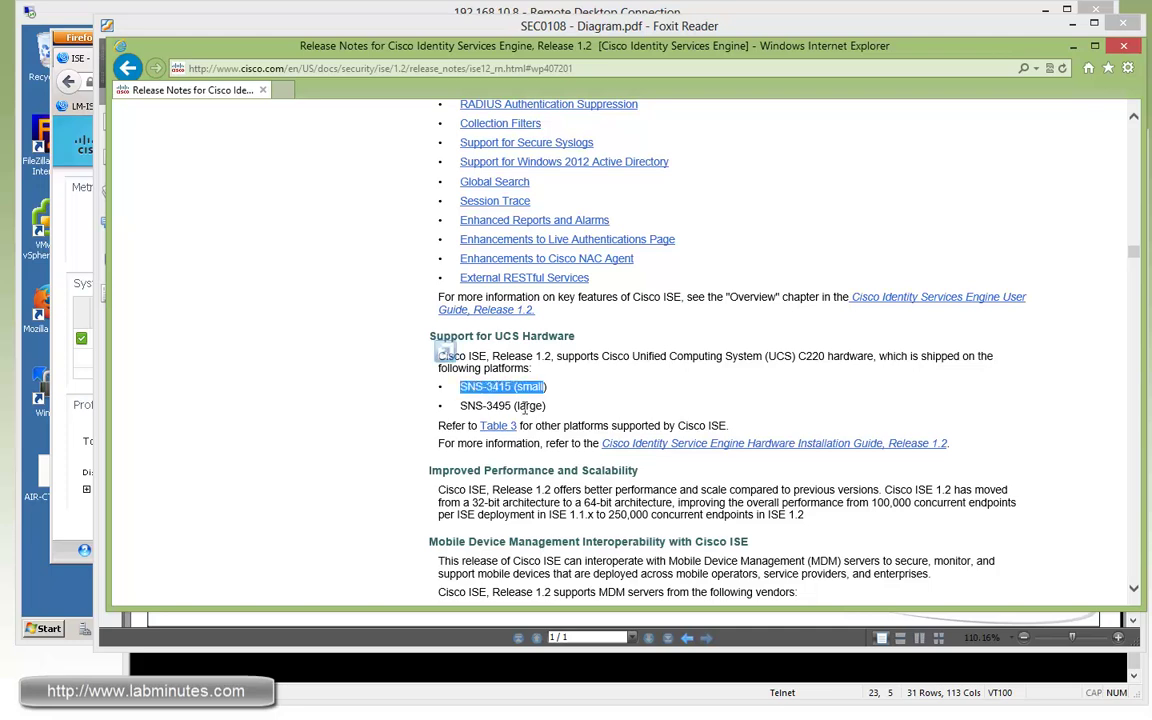
pyautogui.moveTo(548, 406); pyautogui.dragTo(459, 406)
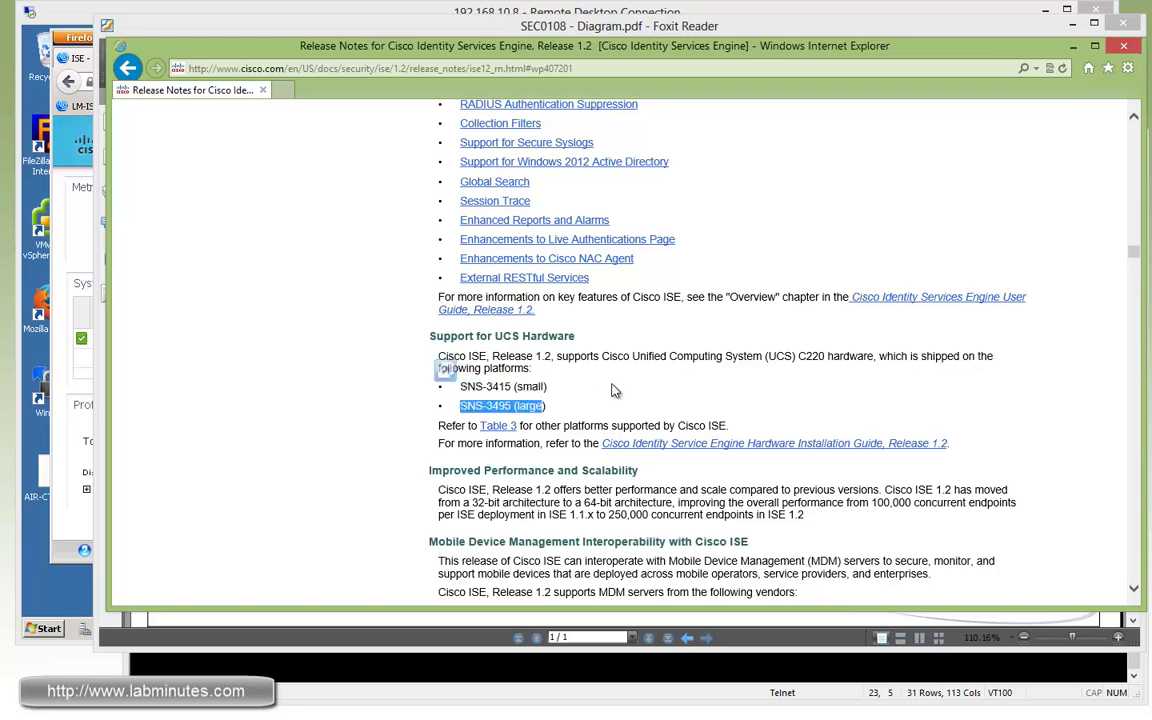
pyautogui.click(617, 385)
# Highlight the Improved Performance and Scalability entry's 250,000 and 100,000 concurrent endpoints figures.
pyautogui.scroll(-3, 617, 385)
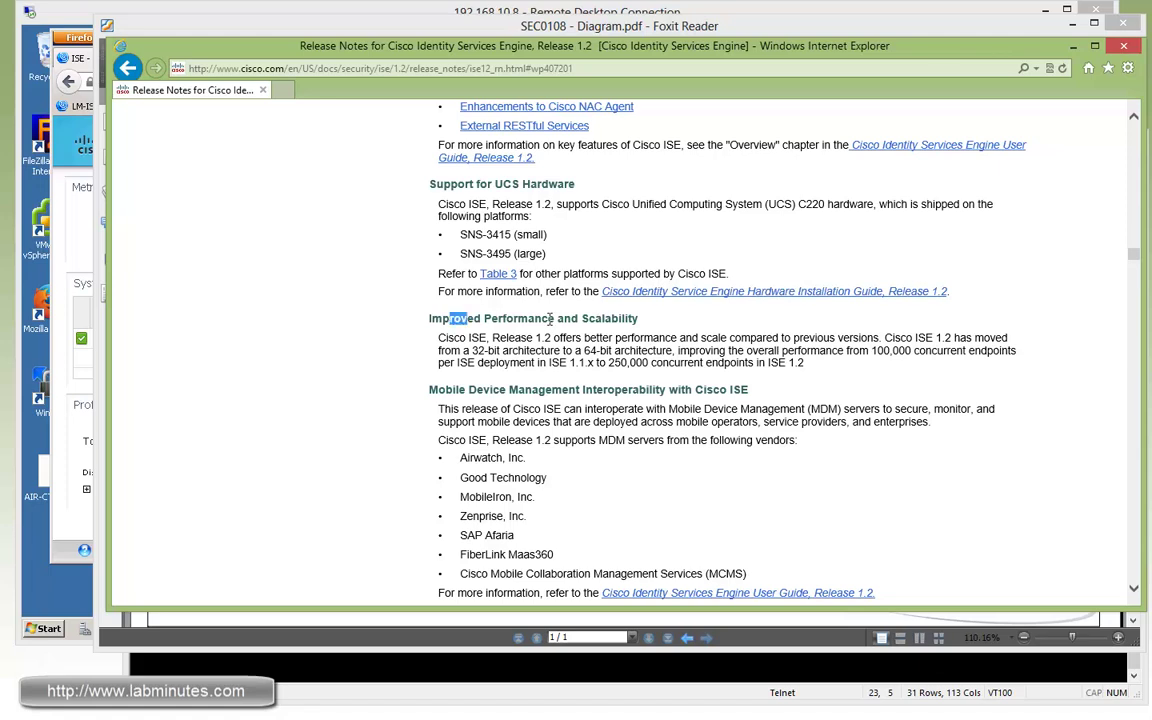
pyautogui.moveTo(431, 318); pyautogui.dragTo(712, 352)
pyautogui.doubleClick(628, 363)
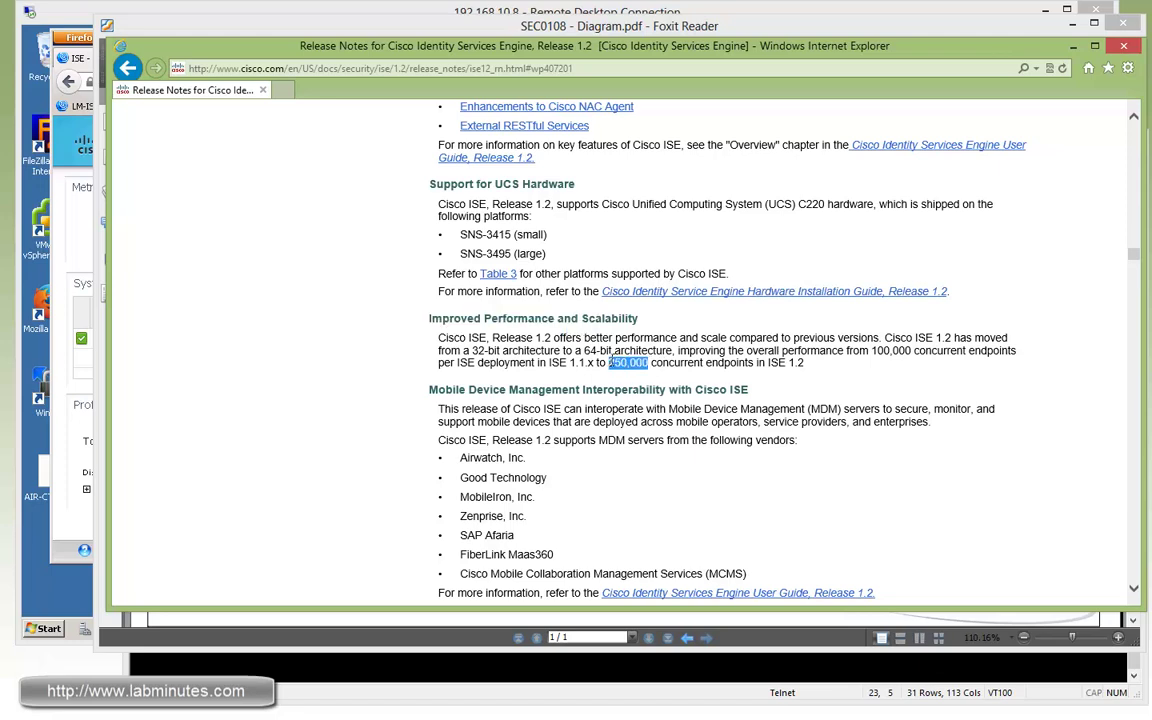
pyautogui.moveTo(651, 363); pyautogui.dragTo(800, 355)
pyautogui.moveTo(871, 351)
pyautogui.mouseDown()
pyautogui.moveTo(910, 351)
pyautogui.moveTo(866, 367)
pyautogui.mouseUp()
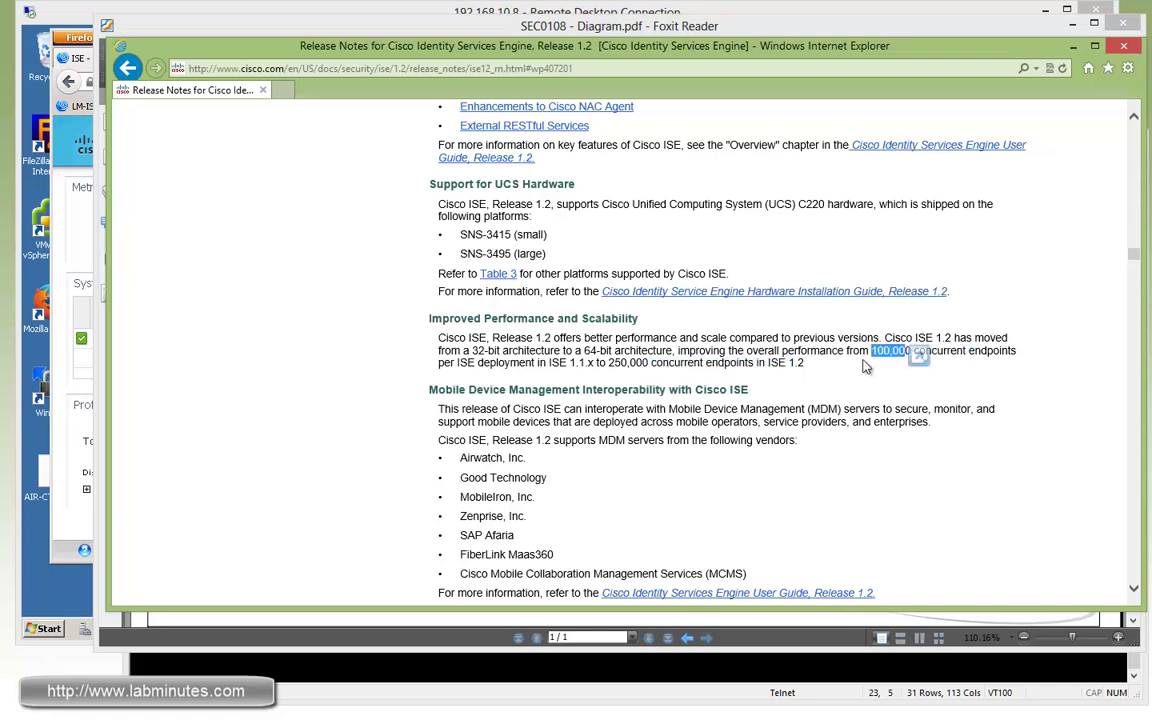
# Highlight the MDM entry's sentence and its list of supported MDM vendors.
pyautogui.scroll(-1, 866, 367)
pyautogui.moveTo(664, 314); pyautogui.dragTo(469, 314)
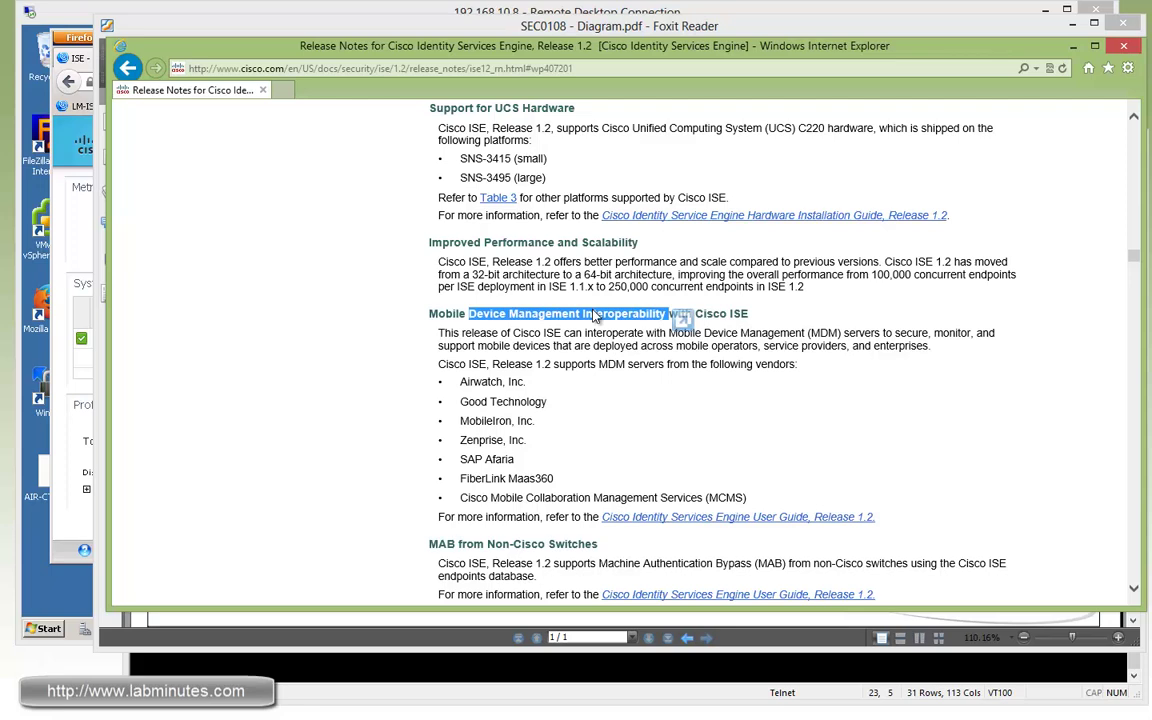
pyautogui.click(604, 347)
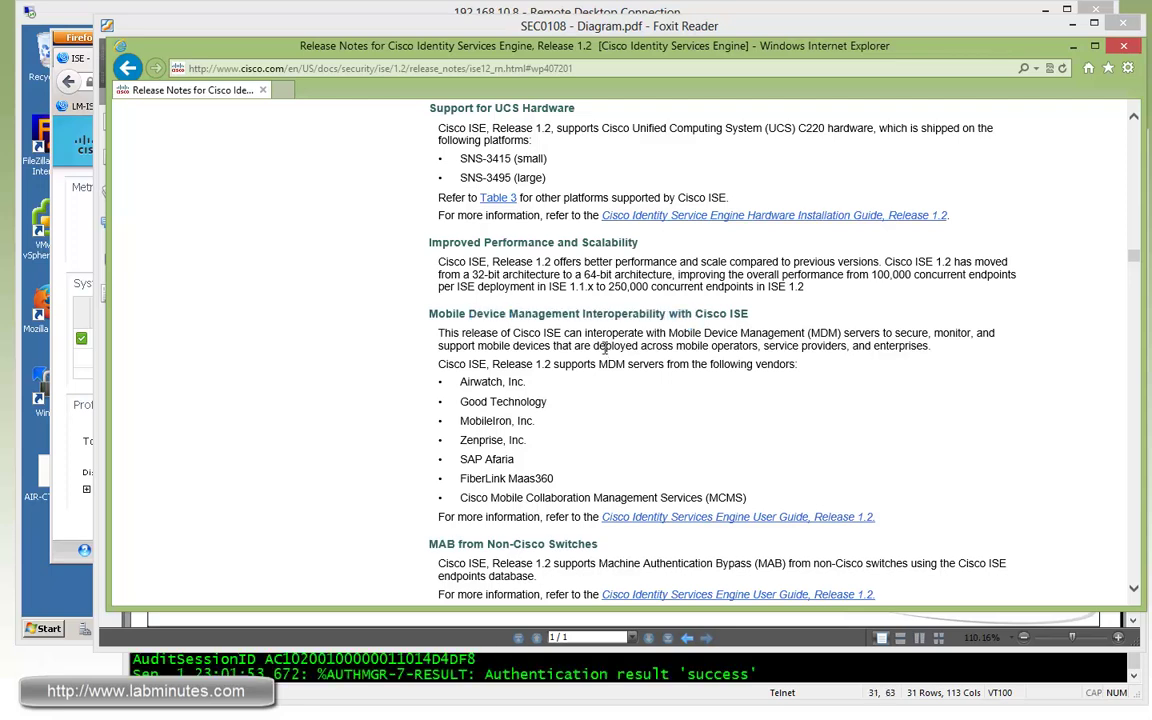
pyautogui.moveTo(752, 364); pyautogui.dragTo(530, 355)
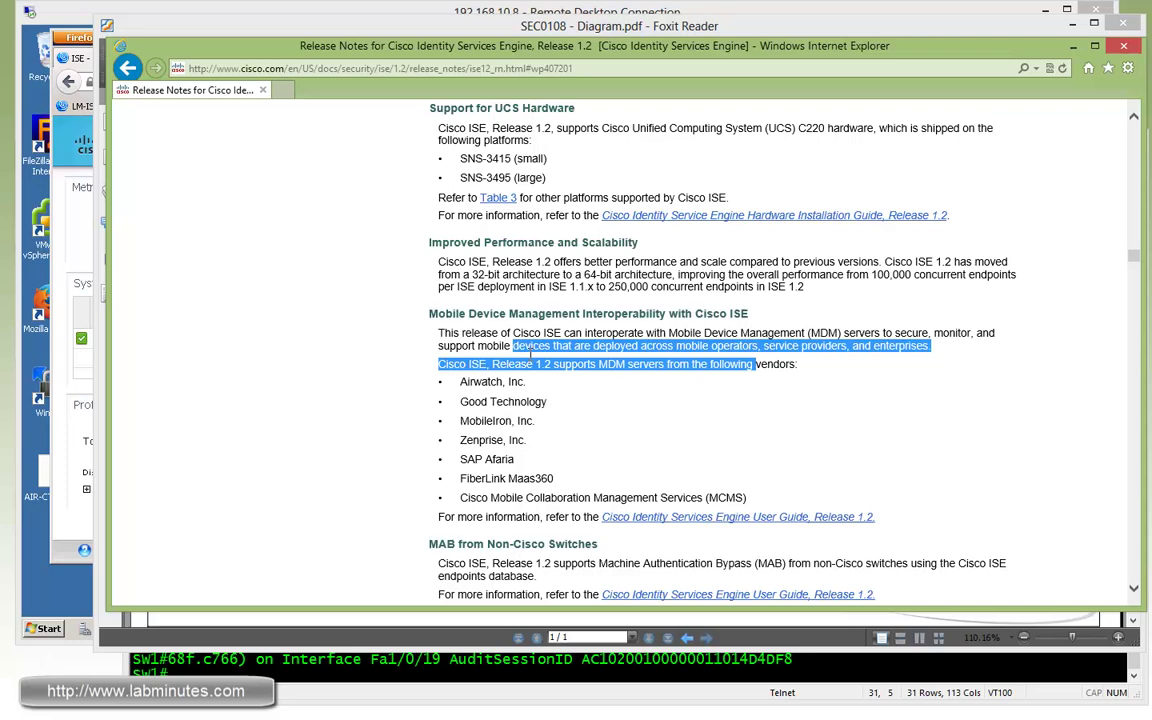
pyautogui.moveTo(460, 381)
pyautogui.mouseDown()
pyautogui.moveTo(532, 478)
pyautogui.moveTo(591, 503)
pyautogui.moveTo(460, 401)
pyautogui.moveTo(475, 381)
pyautogui.mouseUp()
pyautogui.click(651, 417)
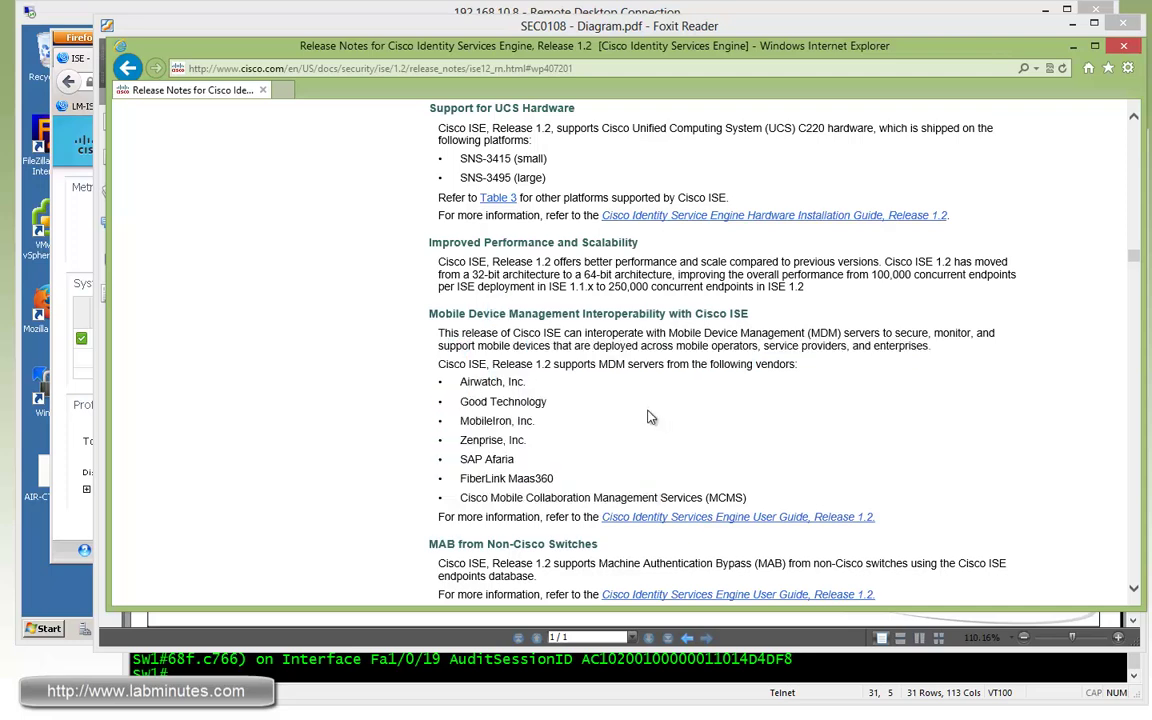
pyautogui.scroll(-2, 651, 417)
# In ISE, open a new MDM server form under Administration > Network Resources > MDM, leaving Name and Hostname blank.
pyautogui.hotkey('alt', 'Tab')
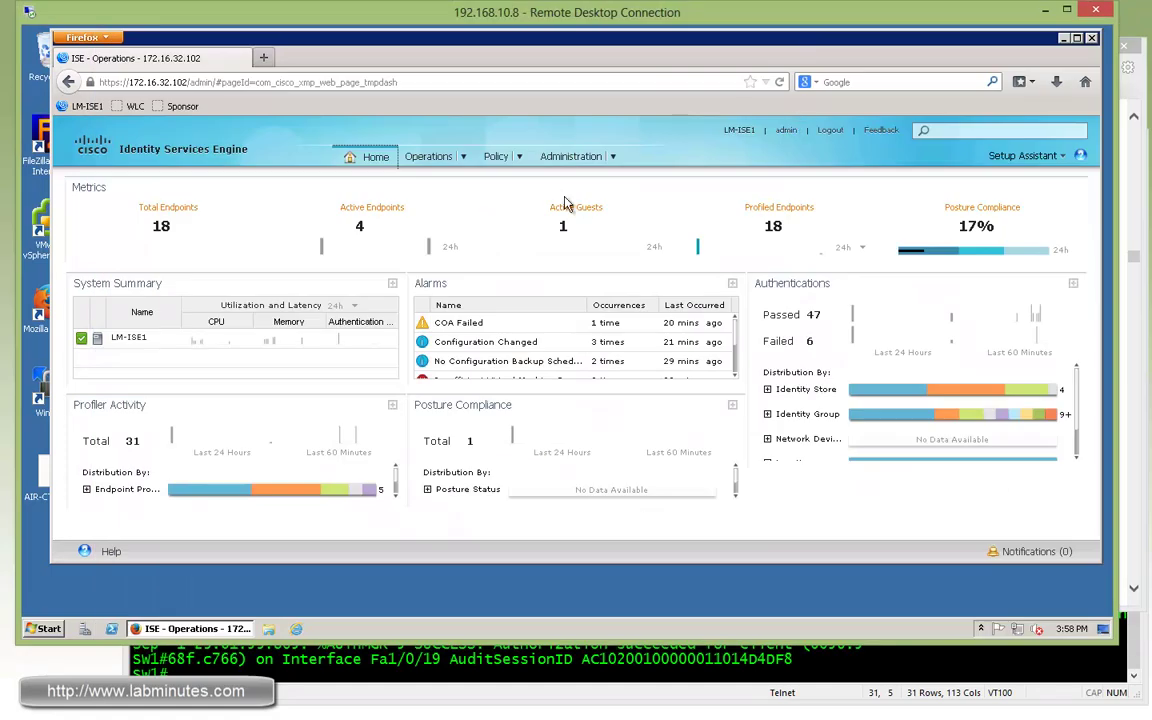
pyautogui.moveTo(614, 162)
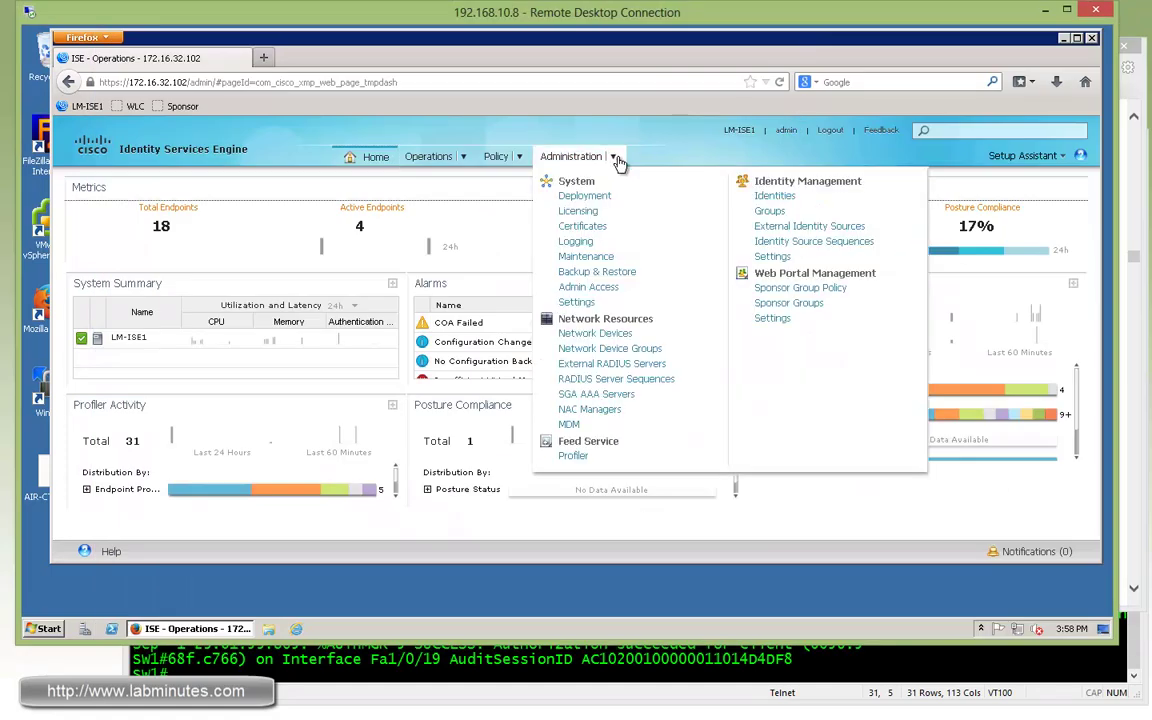
pyautogui.click(612, 160)
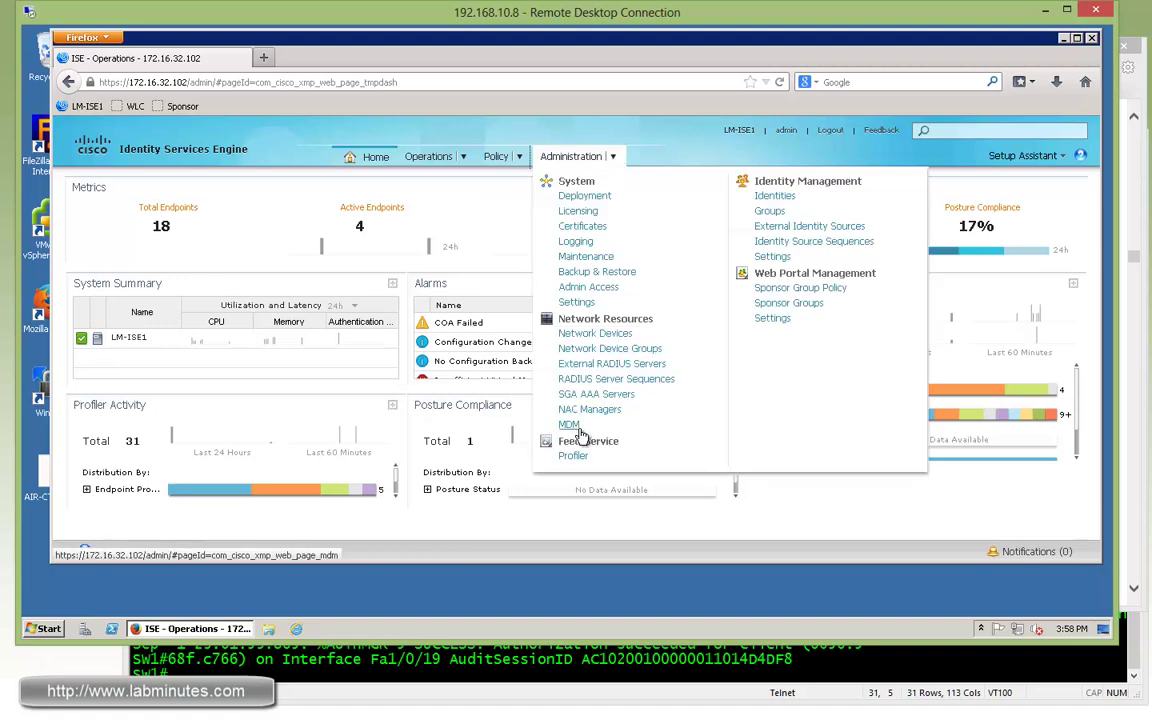
pyautogui.click(569, 426)
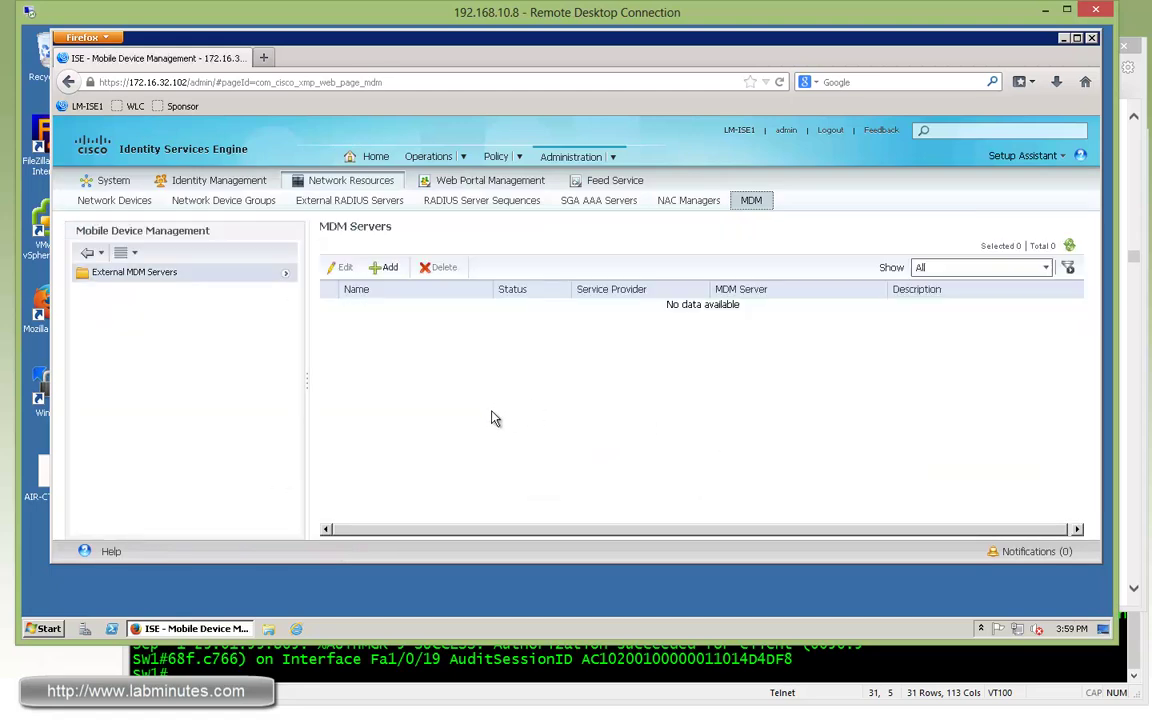
pyautogui.click(388, 267)
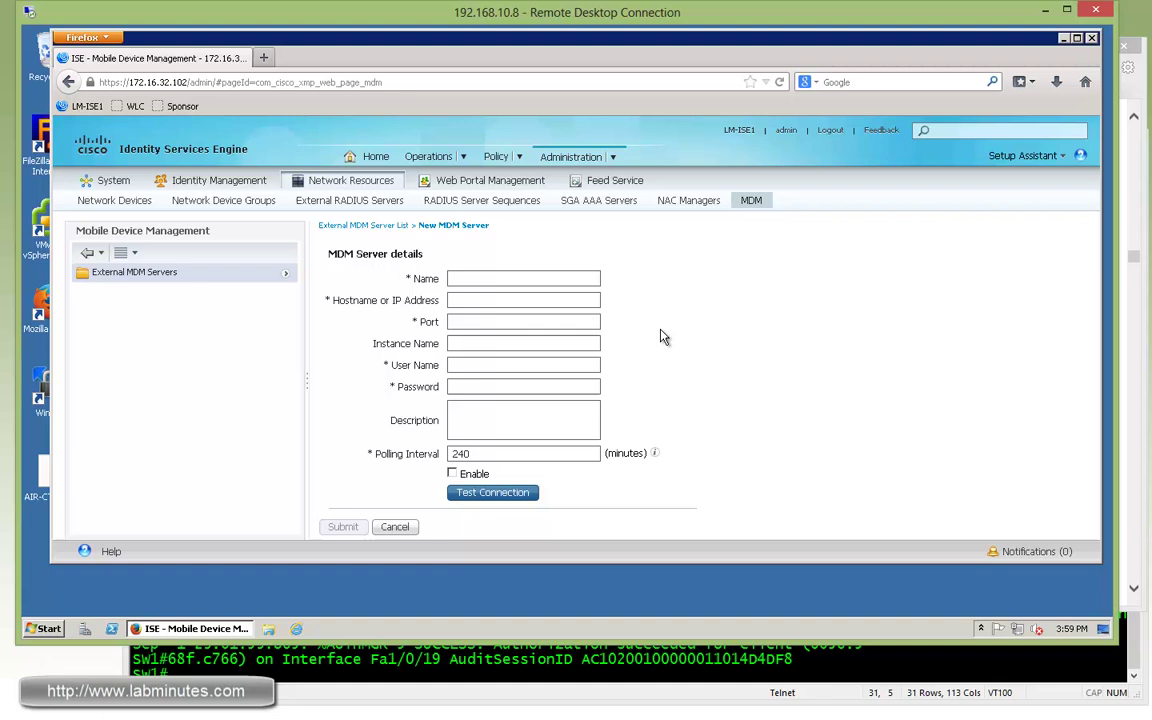
pyautogui.click(511, 281)
pyautogui.press('Tab')
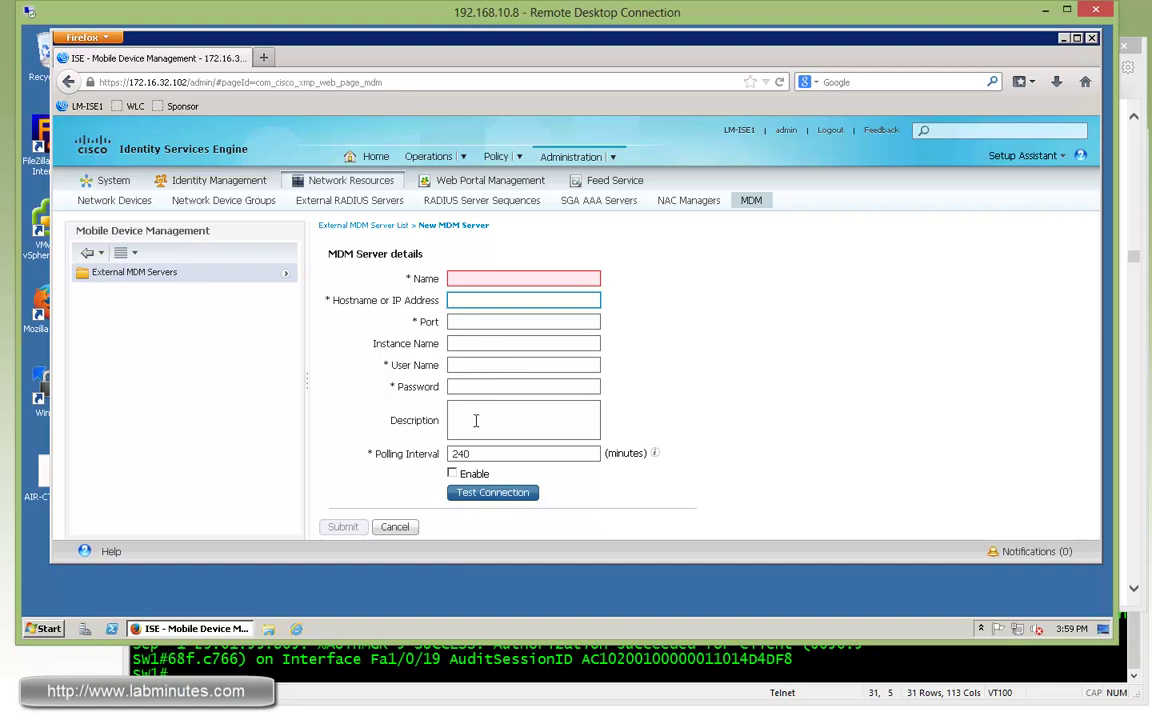
pyautogui.click(655, 410)
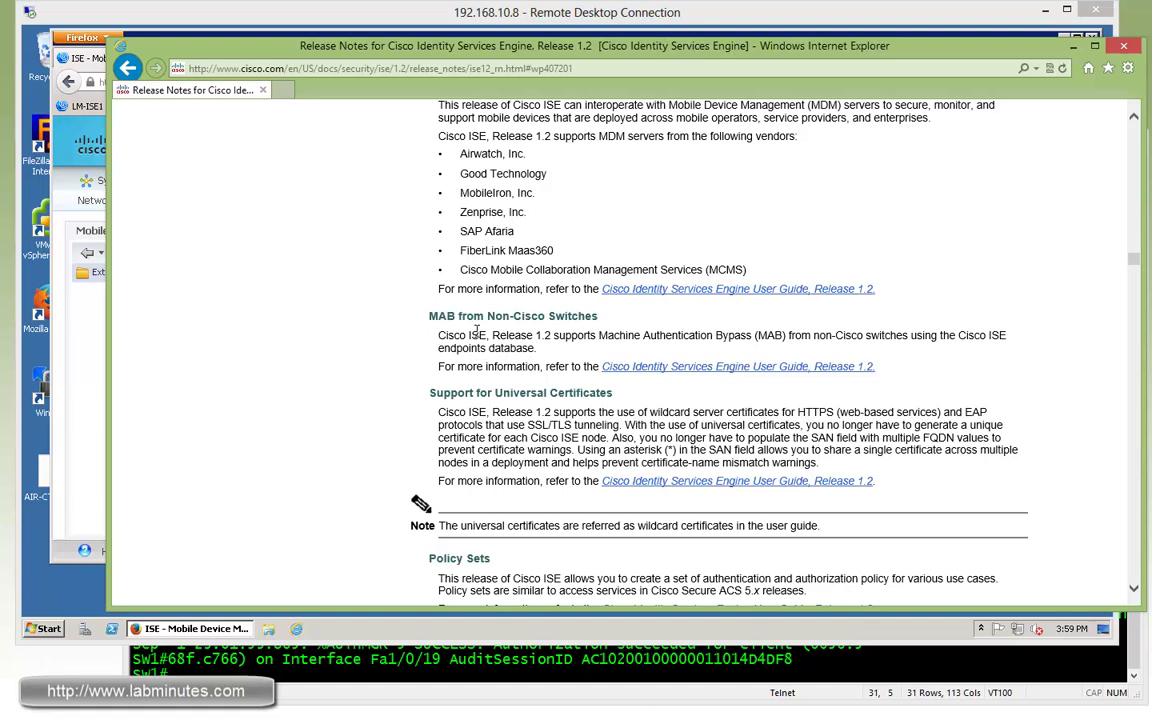
# Highlight the MAB from Non-Cisco Switches entry and the Support for Universal Certificates heading.
pyautogui.moveTo(429, 316); pyautogui.dragTo(550, 311)
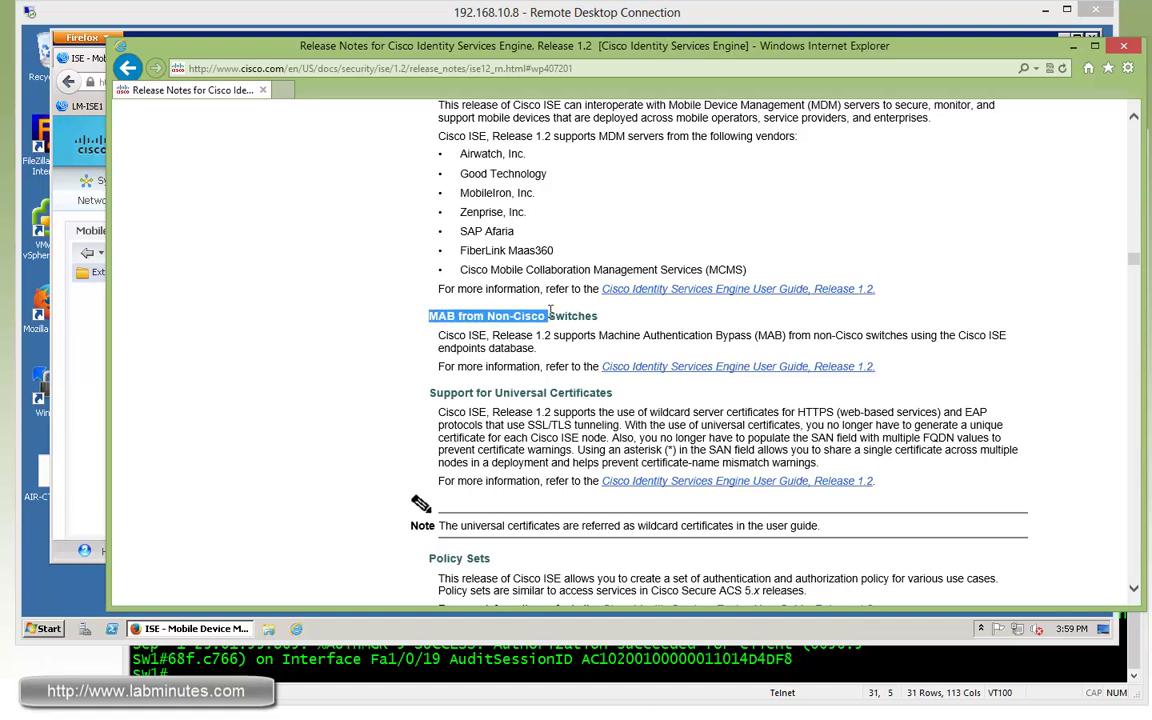
pyautogui.moveTo(814, 336); pyautogui.dragTo(910, 337)
pyautogui.click(563, 337)
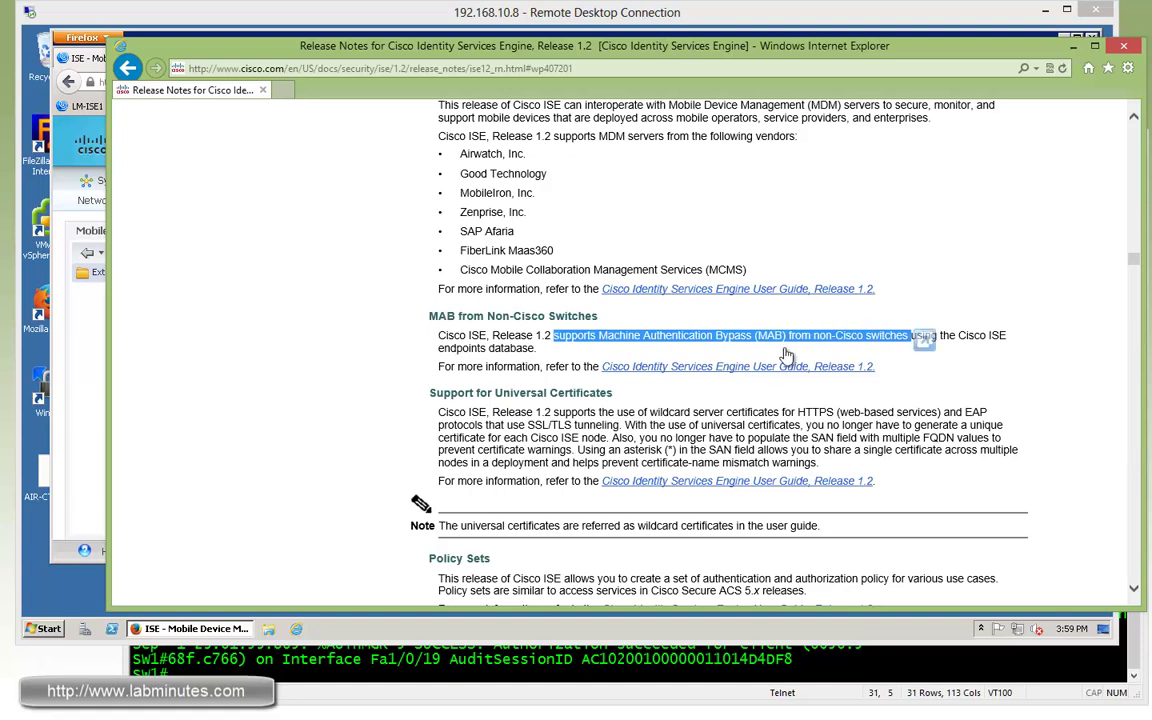
pyautogui.moveTo(429, 393); pyautogui.dragTo(612, 394)
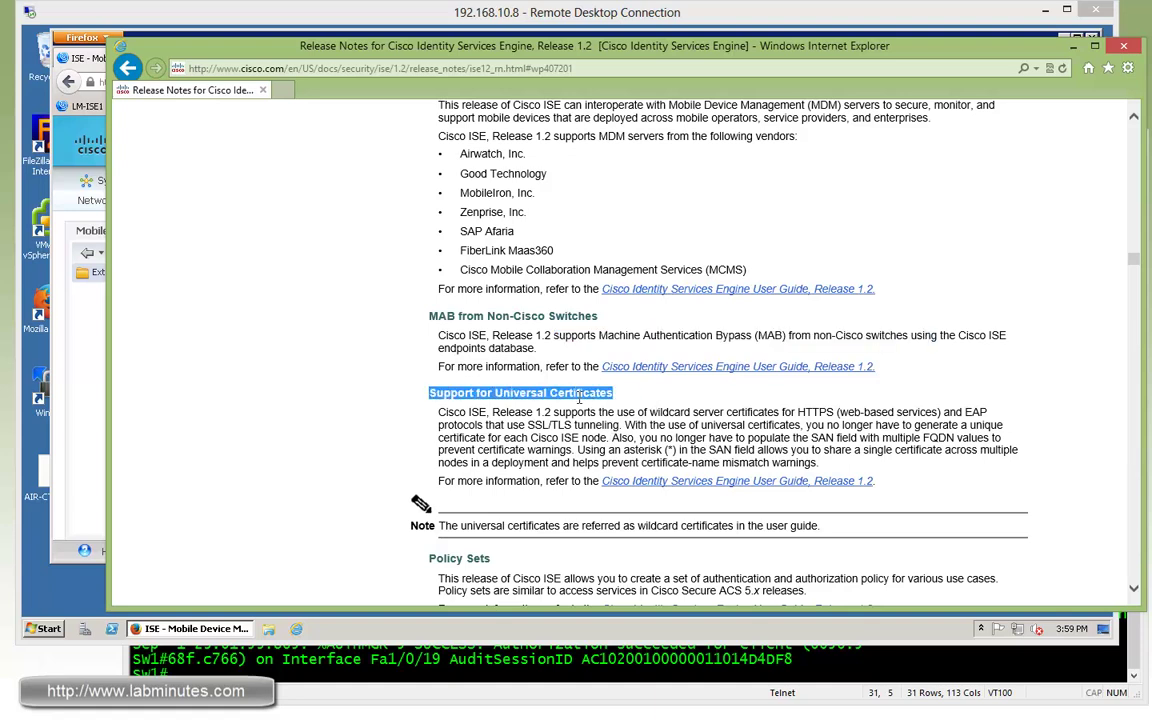
pyautogui.scroll(-3, 600, 350)
pyautogui.click(538, 278)
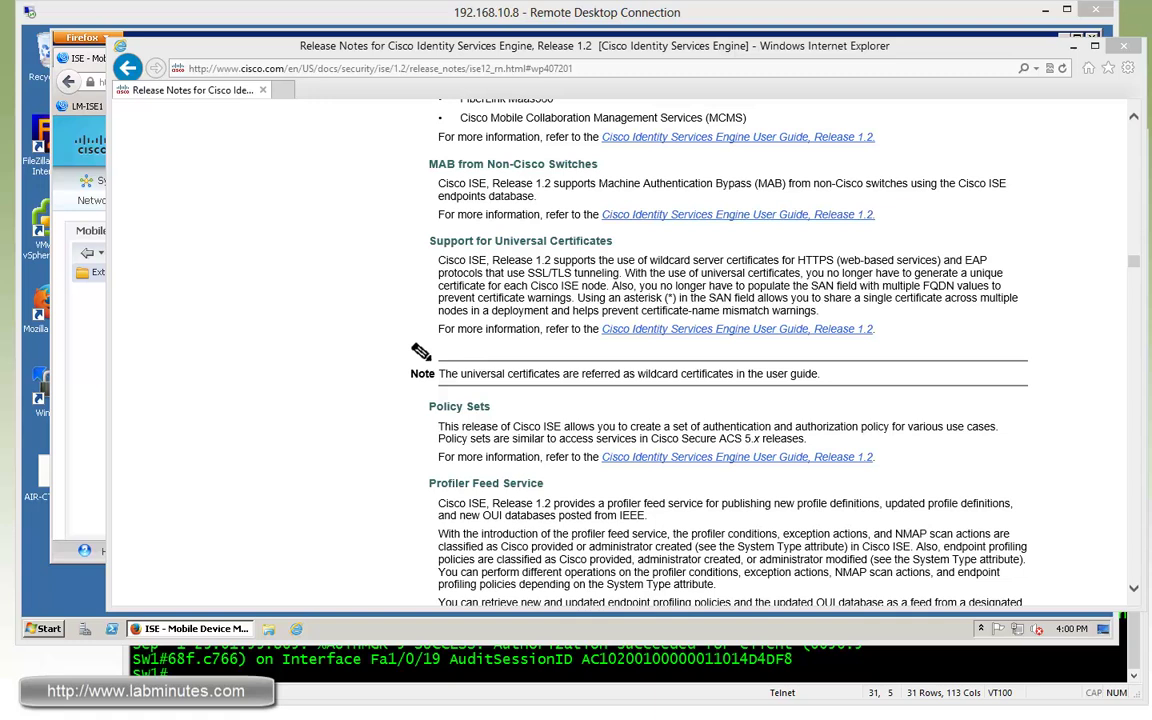
# Scroll on to the Policy Sets entry and highlight its heading.
pyautogui.scroll(-1, 600, 350)
pyautogui.tripleClick(430, 330)
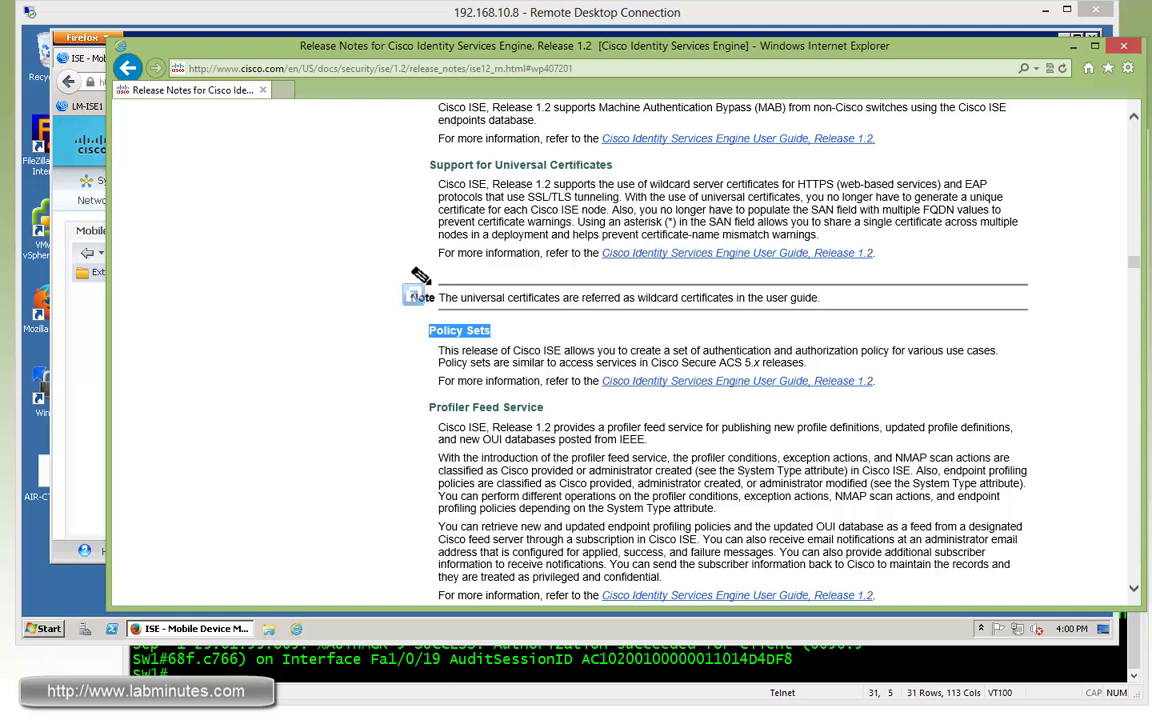
pyautogui.click(430, 330)
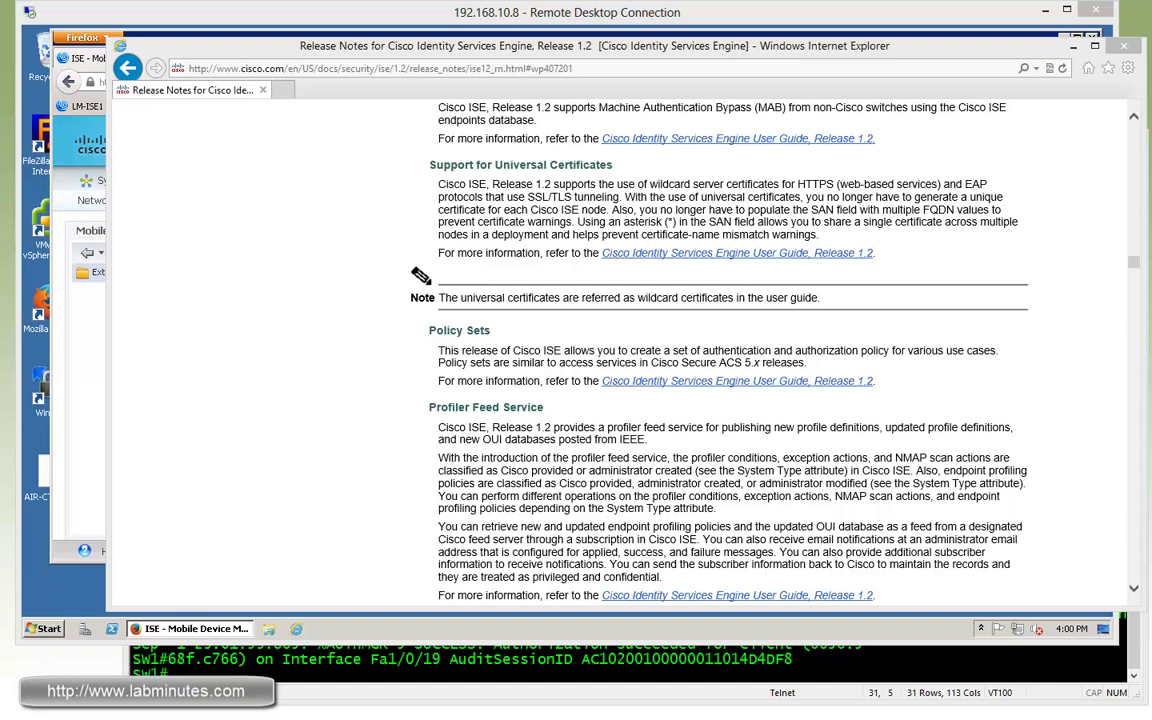
# Open Policy > Authorization in ISE and scan rules like LM-WIRED-NON-USER and LM-WIRED-GUEST.
pyautogui.click(68, 291)
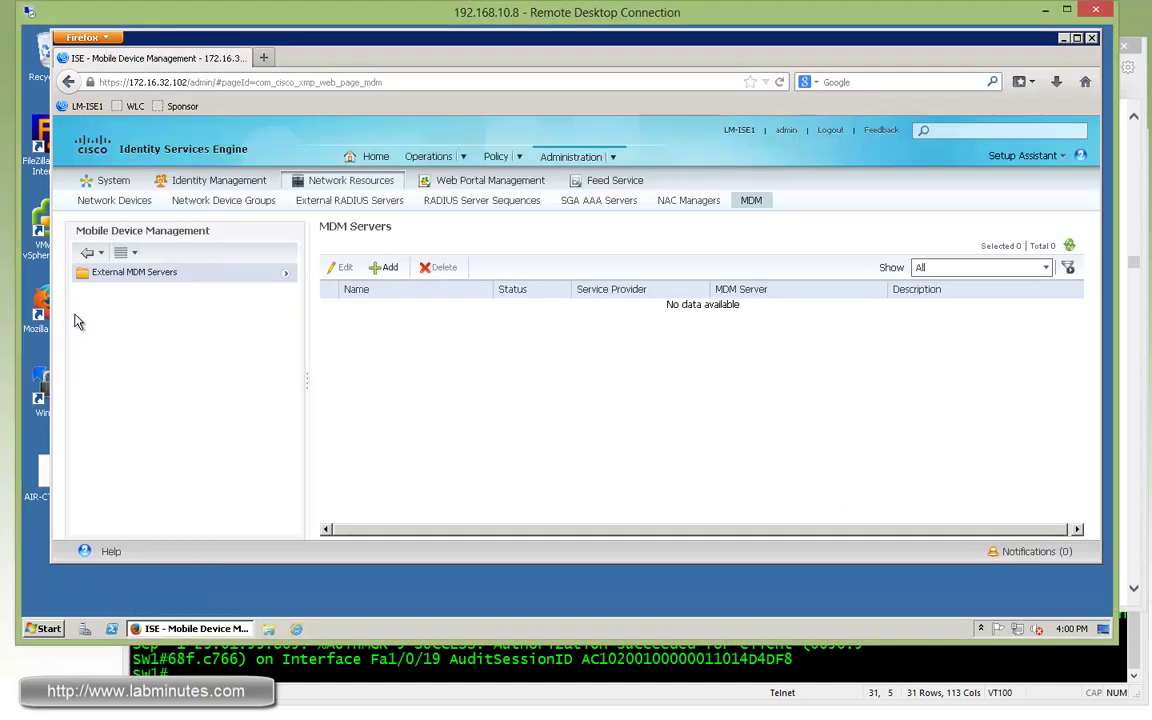
pyautogui.click(522, 163)
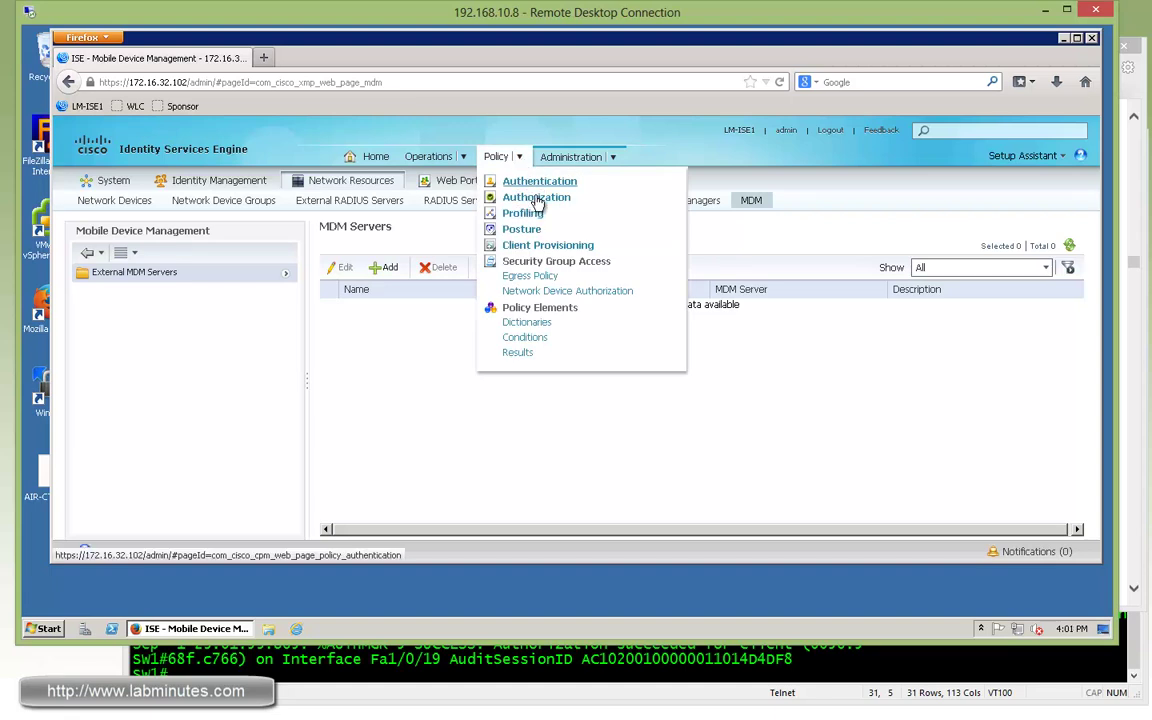
pyautogui.click(537, 199)
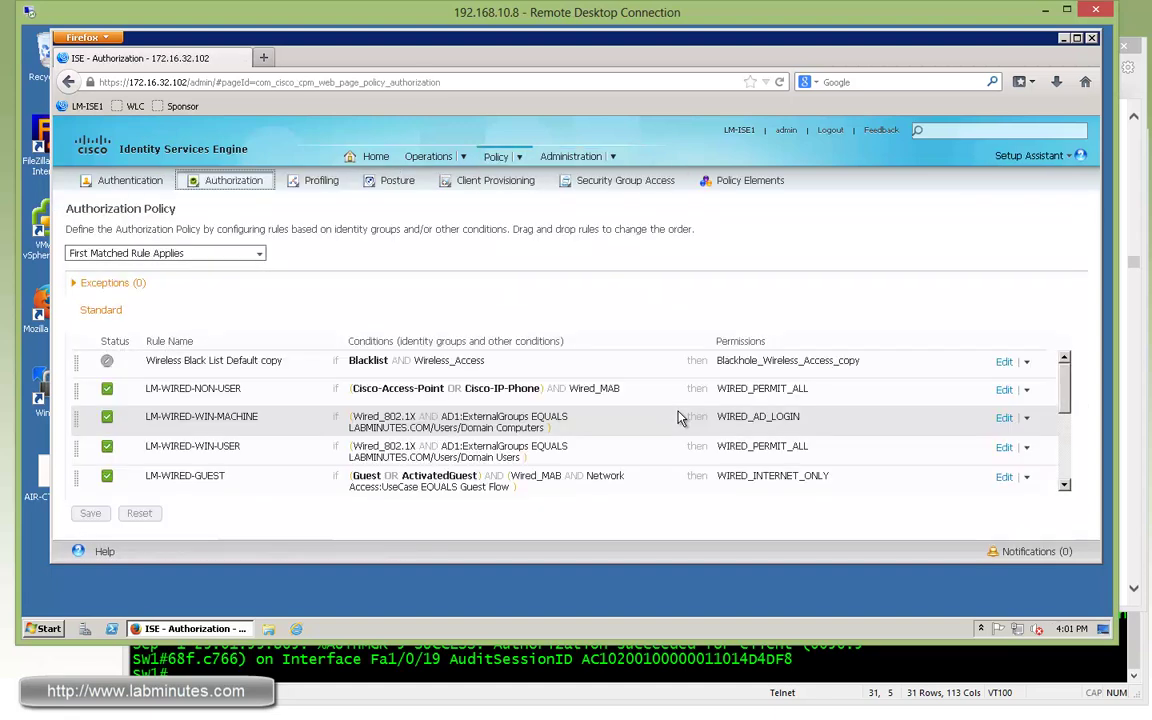
pyautogui.scroll(-1, 1040, 372)
pyautogui.scroll(1, 1054, 380)
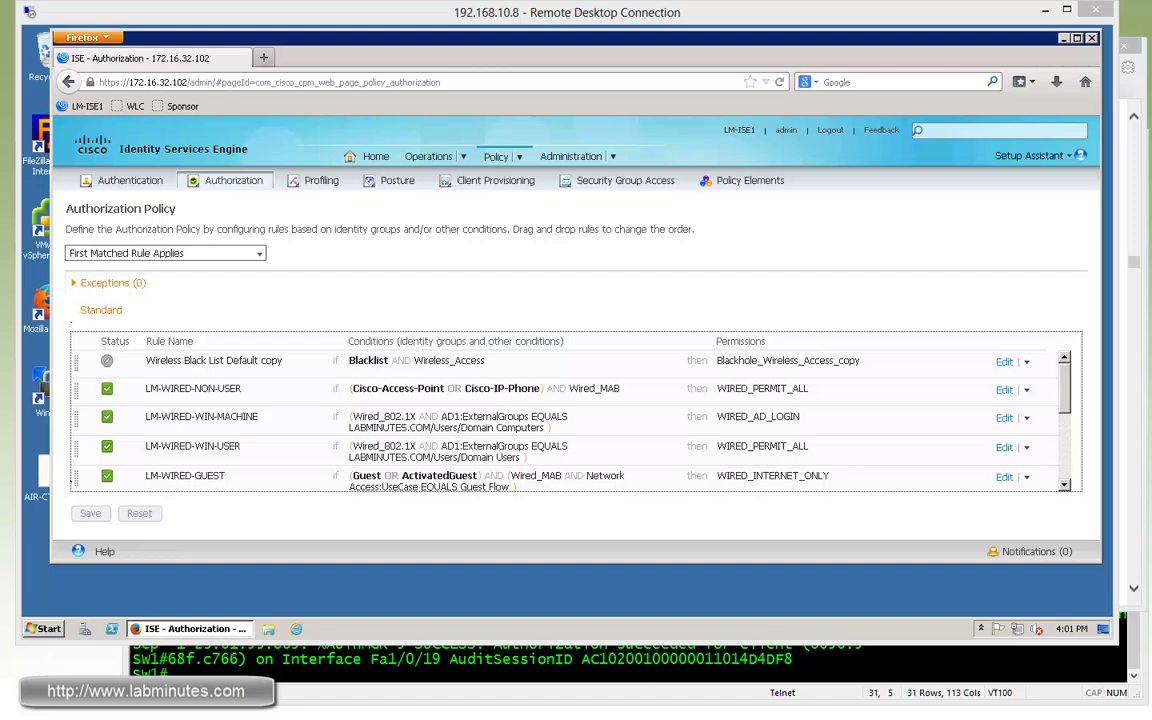
# Set Policy Sets to Enabled in System Settings, save, and enter the admin password at login.
pyautogui.click(615, 160)
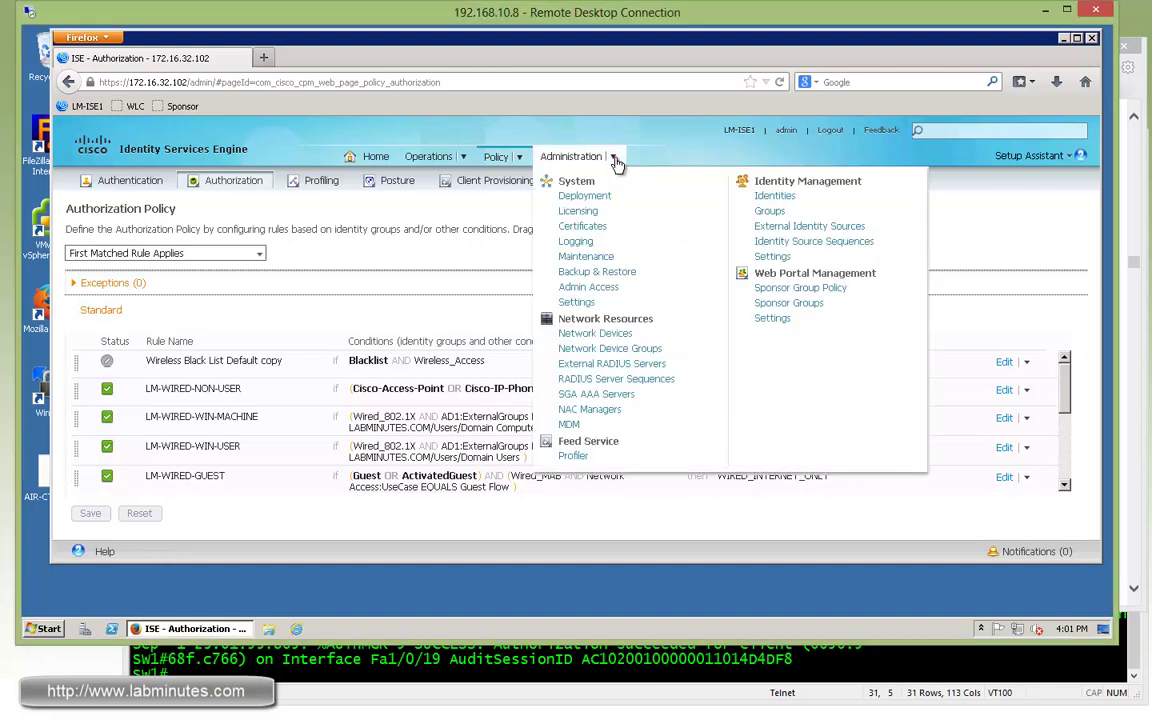
pyautogui.click(576, 302)
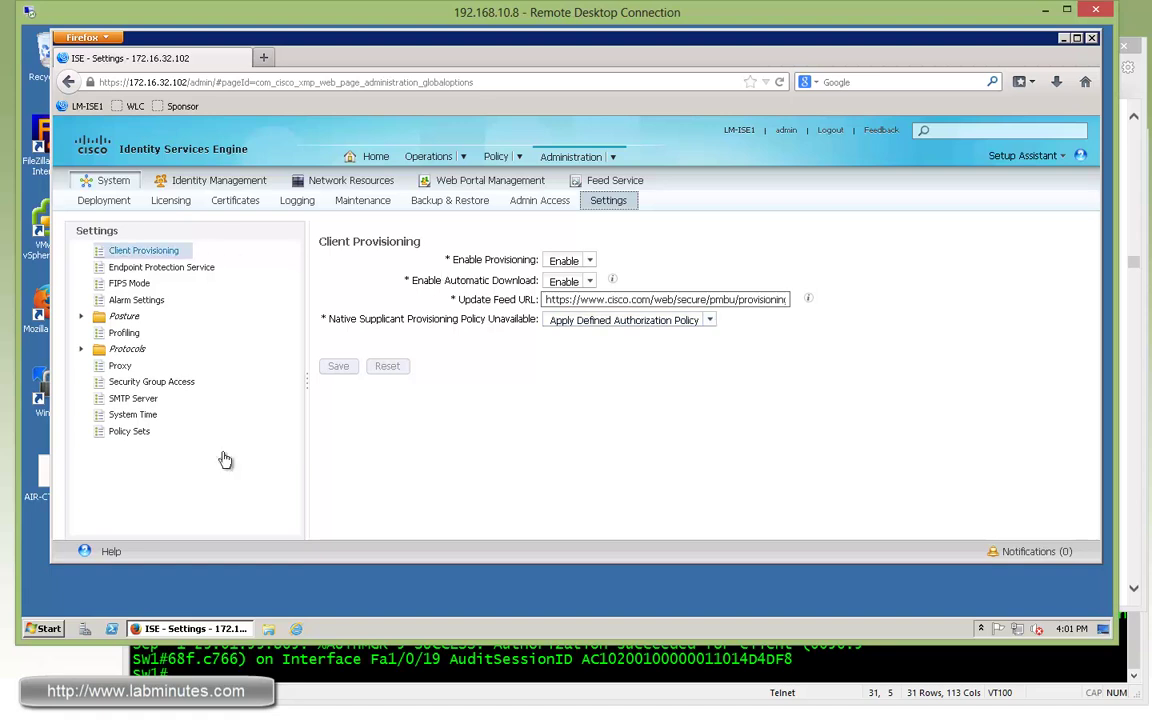
pyautogui.click(128, 433)
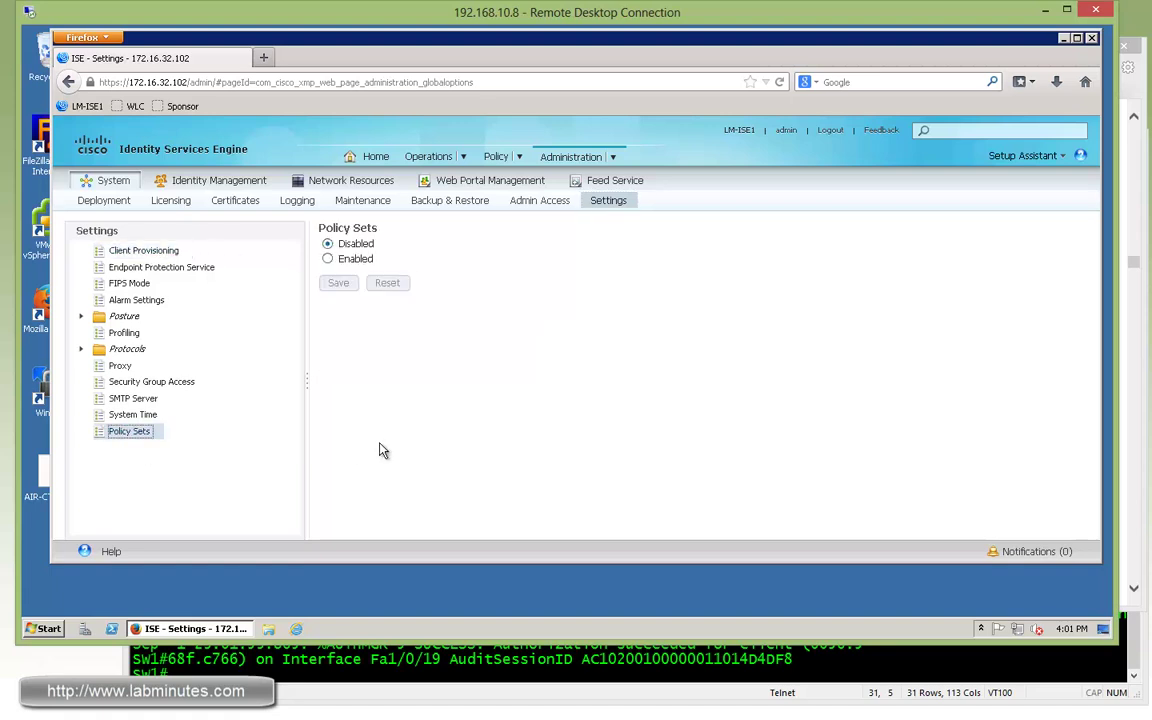
pyautogui.click(330, 259)
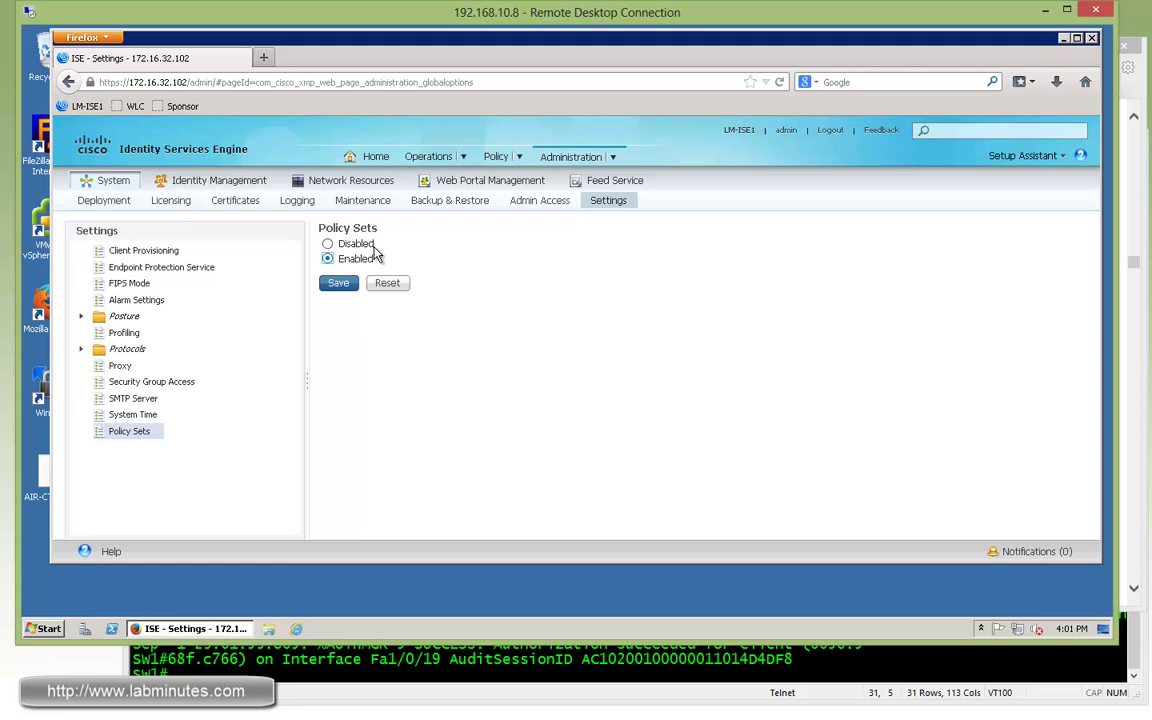
pyautogui.click(341, 285)
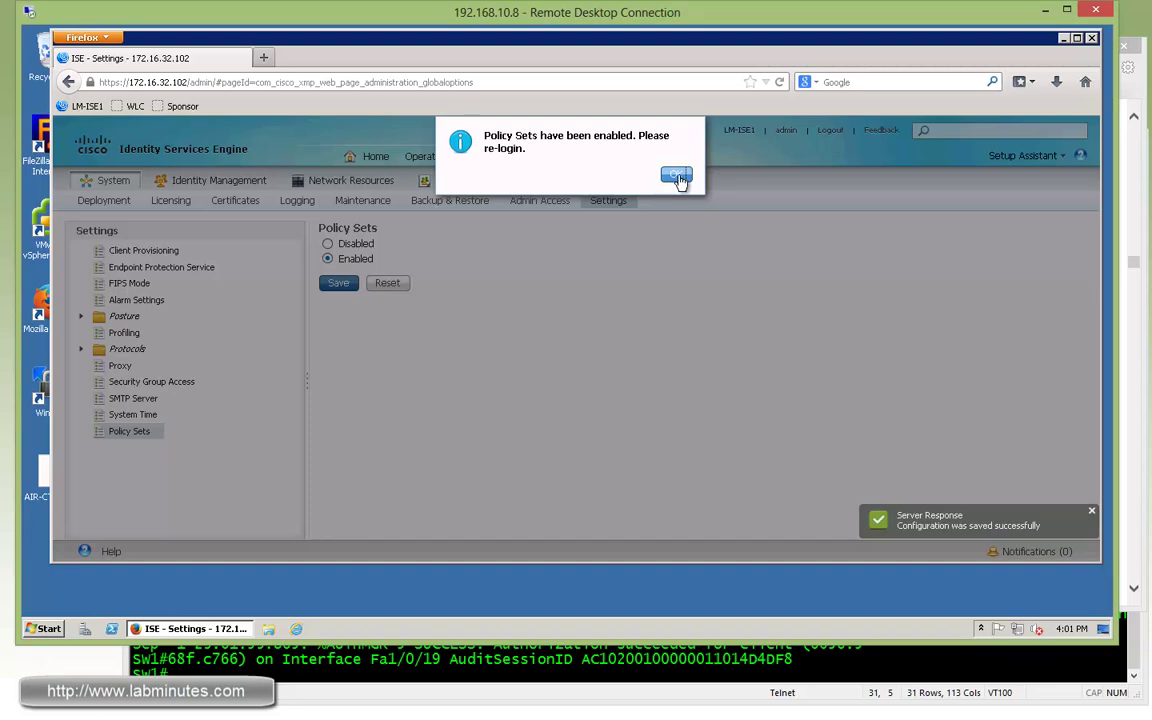
pyautogui.click(676, 176)
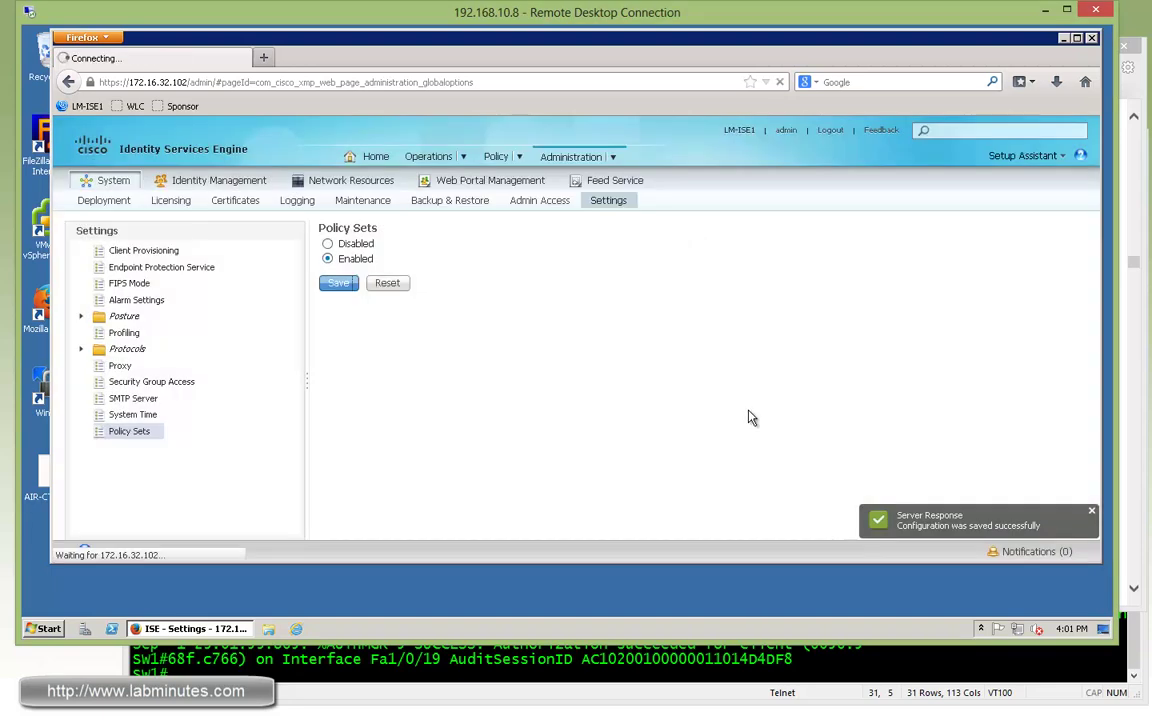
pyautogui.click(674, 340)
pyautogui.write('p')
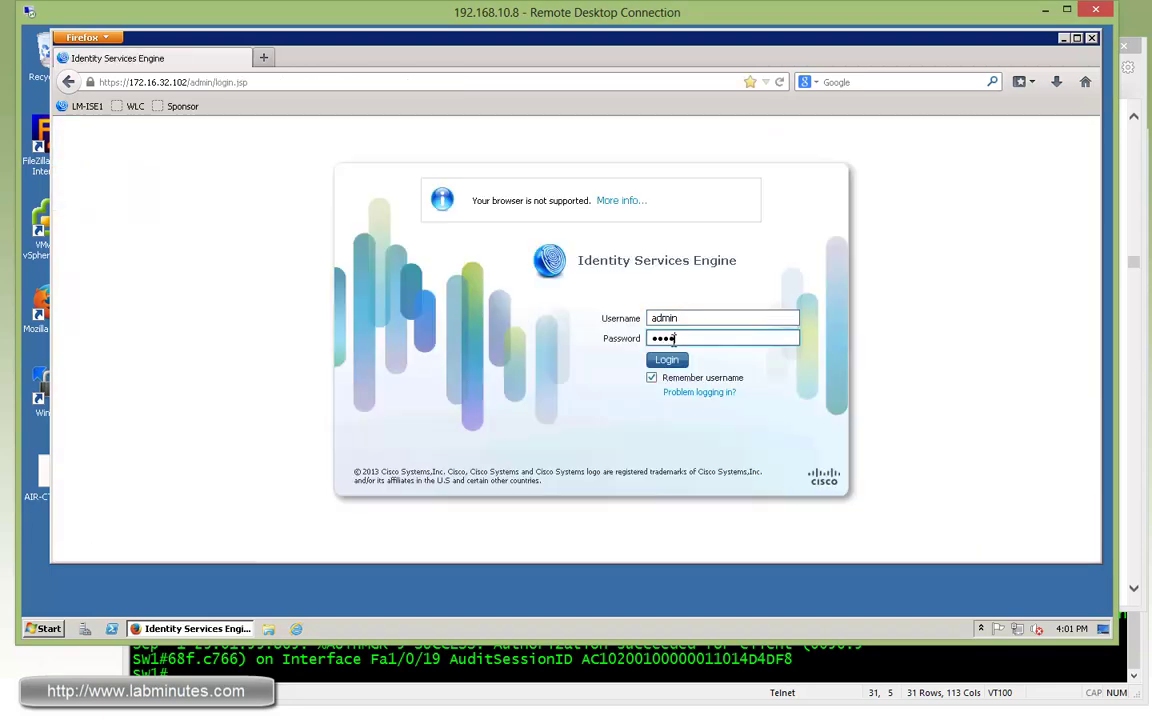
pyautogui.write('assword1')
# Log back in and open Policy > Policy Sets, showing the Default set and Global Exceptions.
pyautogui.press('Return')
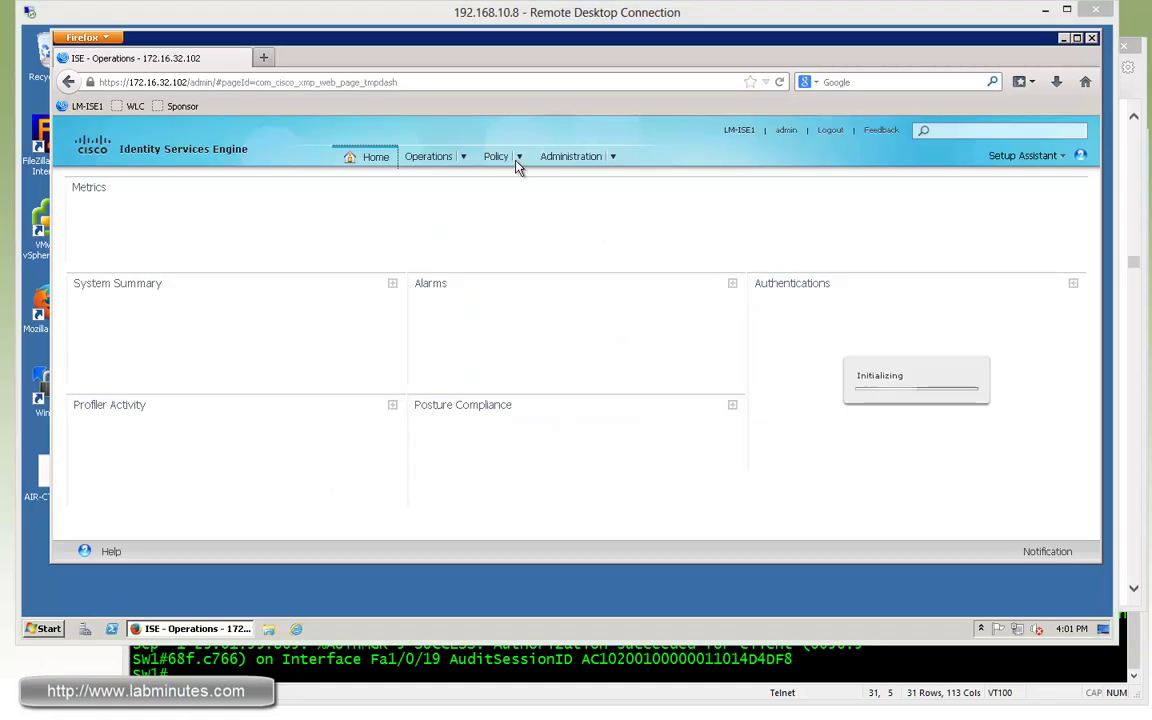
pyautogui.click(519, 160)
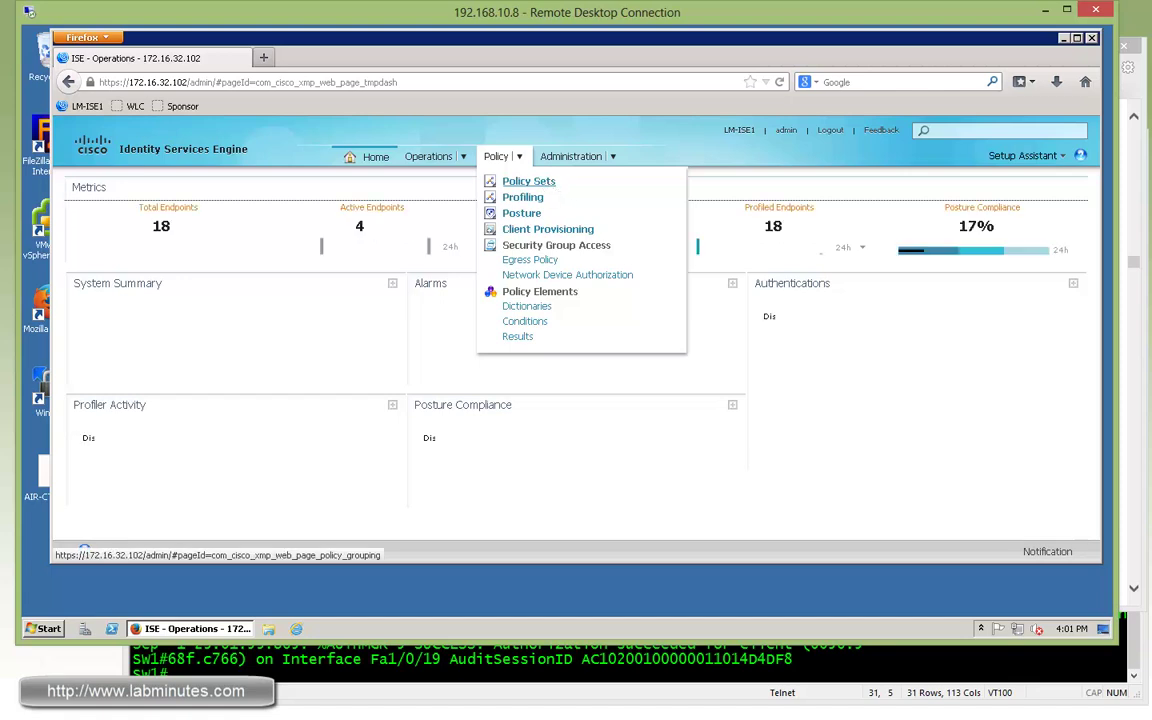
pyautogui.click(548, 187)
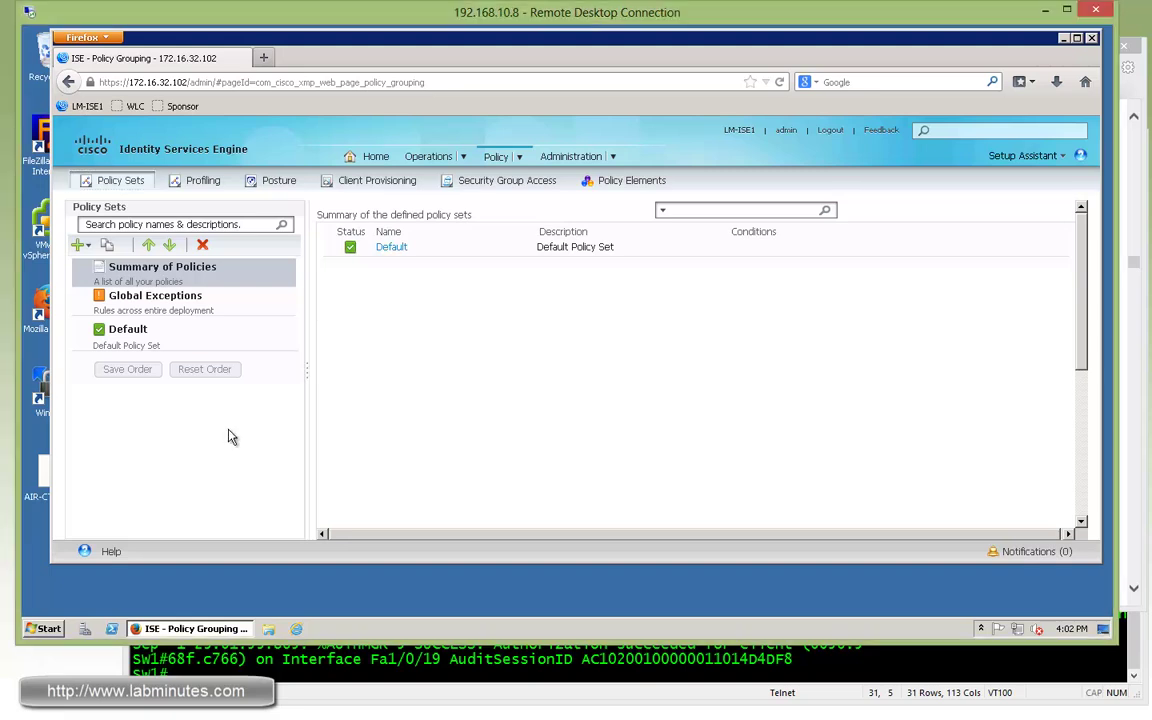
# Open the Default policy set and expand its authorization and authentication policies to review the rules.
pyautogui.click(195, 332)
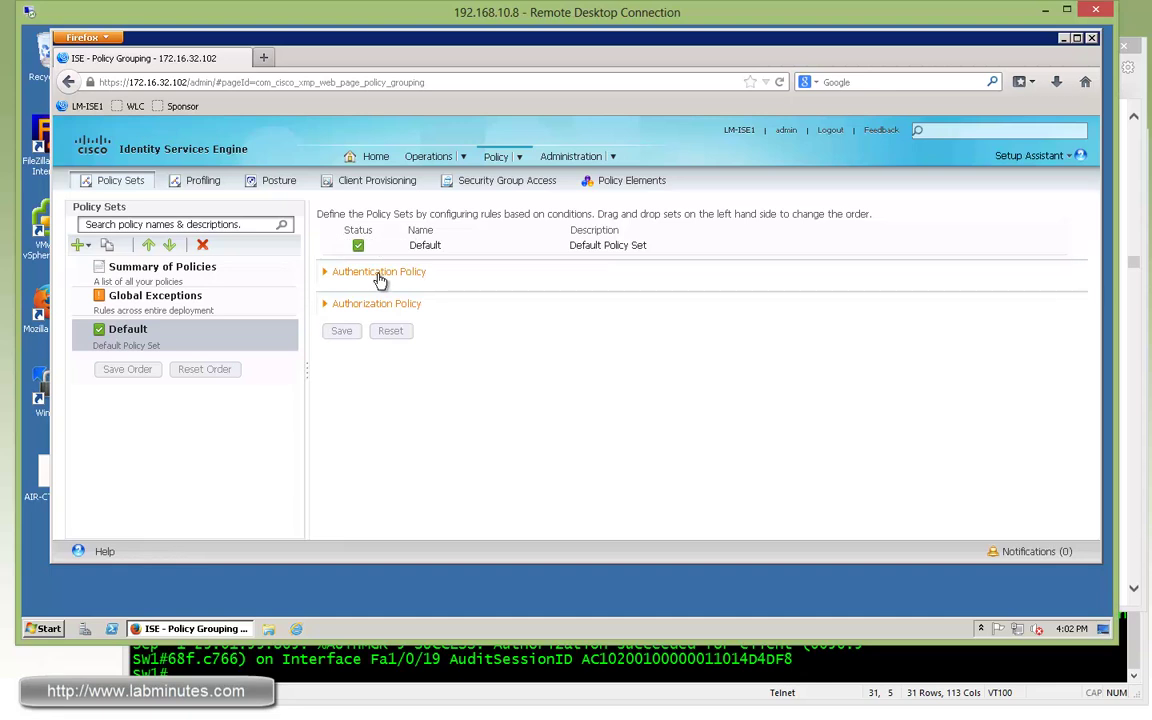
pyautogui.click(352, 305)
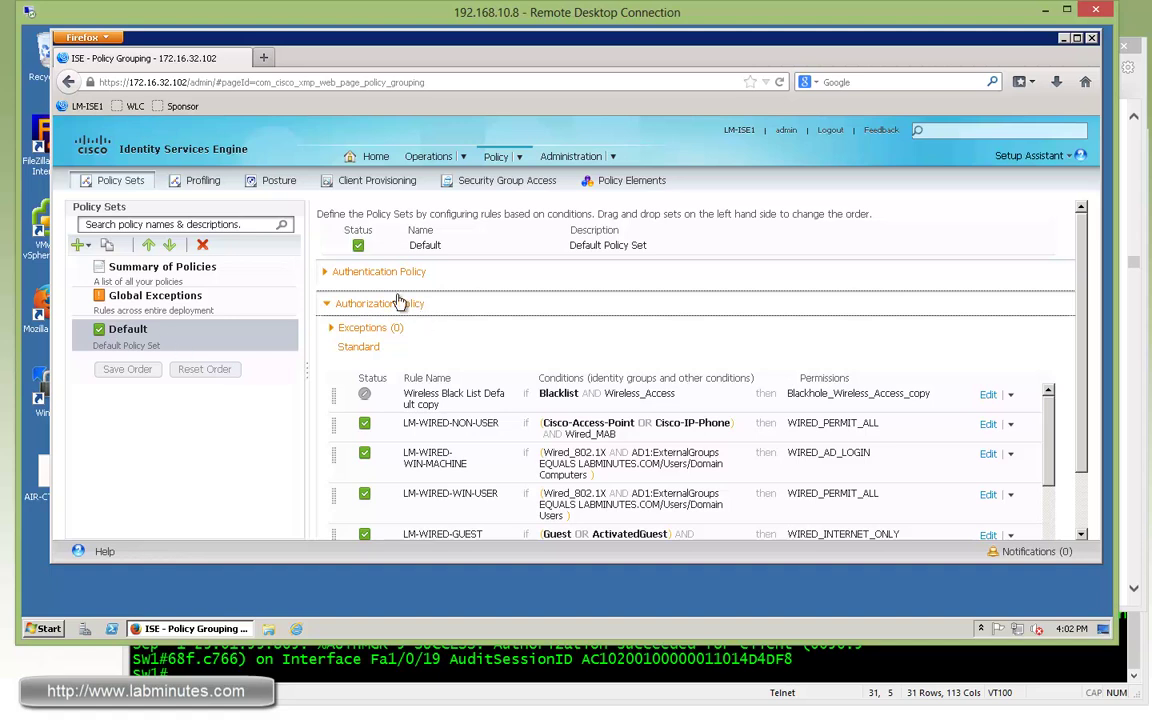
pyautogui.click(390, 275)
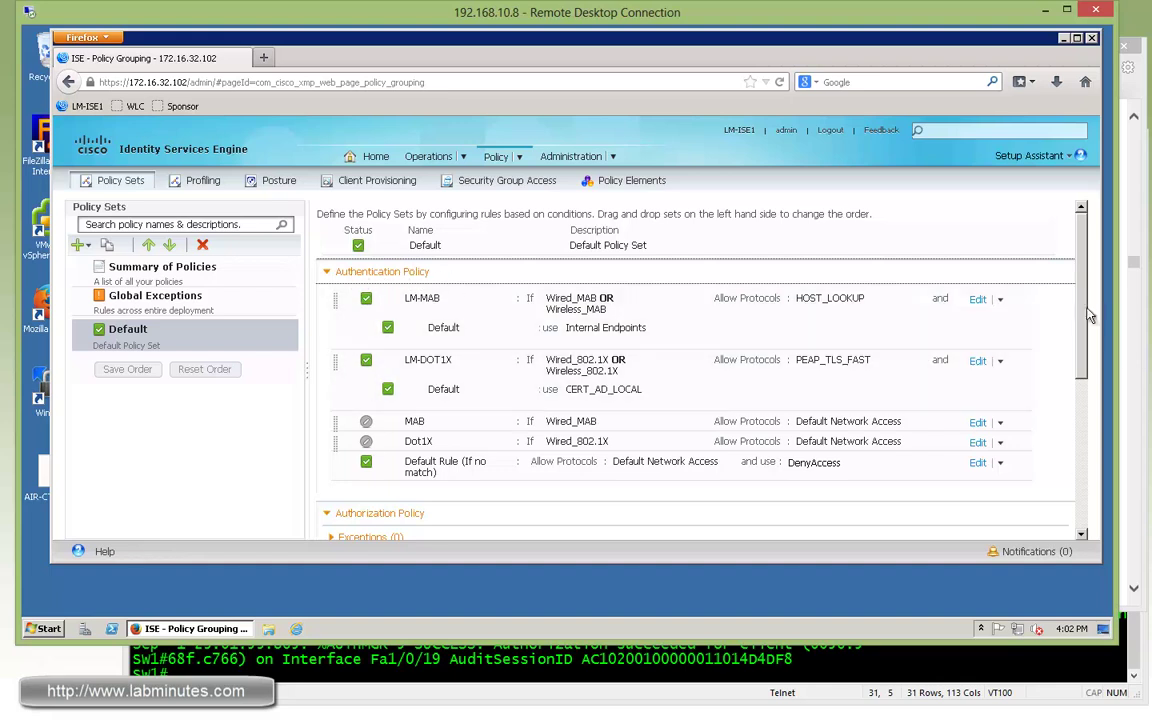
pyautogui.scroll(-1, 1081, 325)
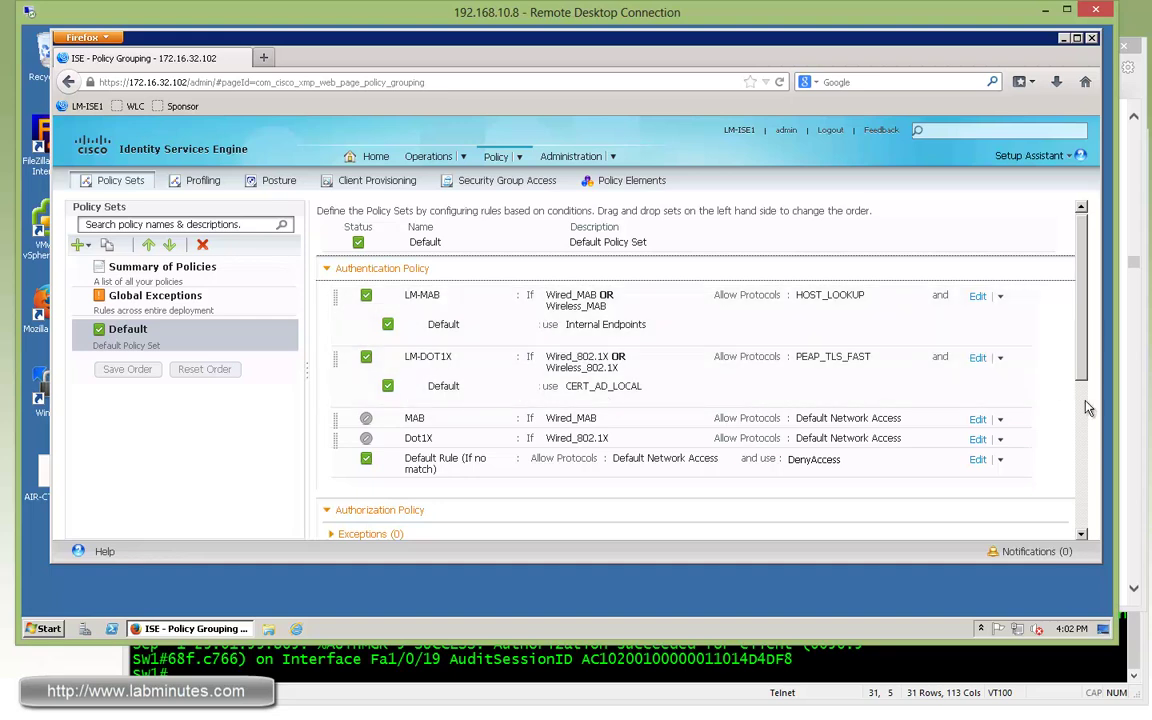
pyautogui.scroll(-5, 1068, 482)
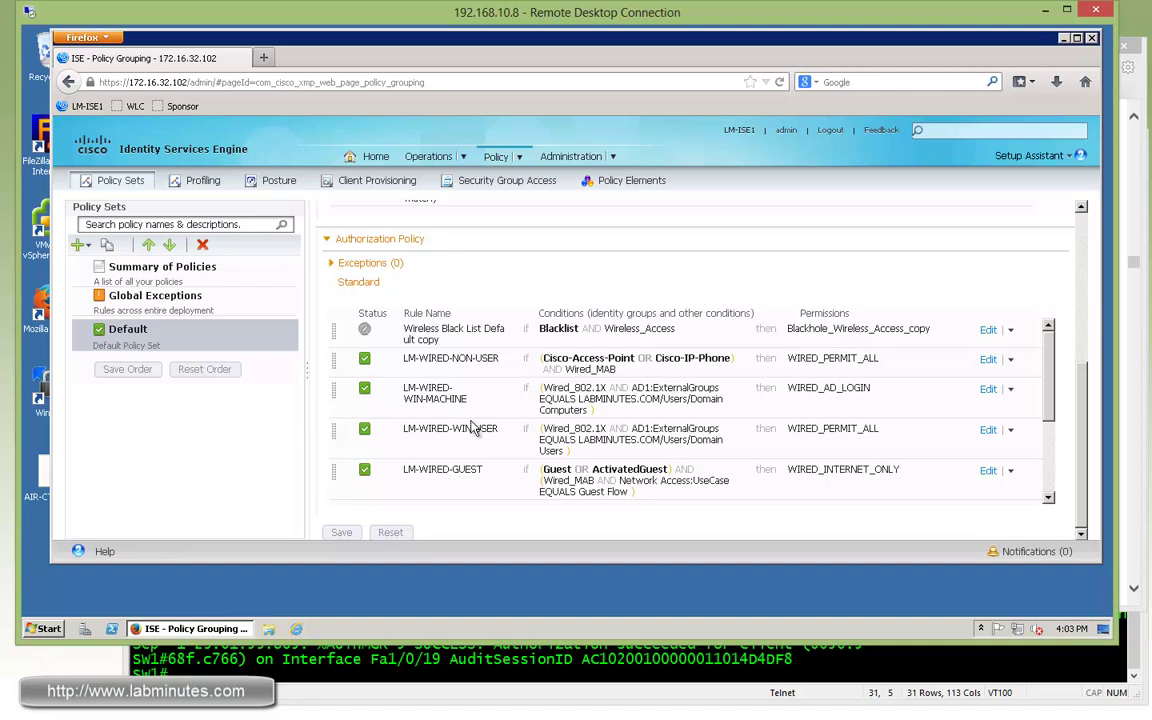
pyautogui.hotkey('alt', 'Tab')
# Highlight the Profiler Feed Service heading and the phrases 'new profile definitions' and 'OUI databases posted'.
pyautogui.moveTo(543, 407); pyautogui.dragTo(429, 406)
pyautogui.scroll(-3, 555, 387)
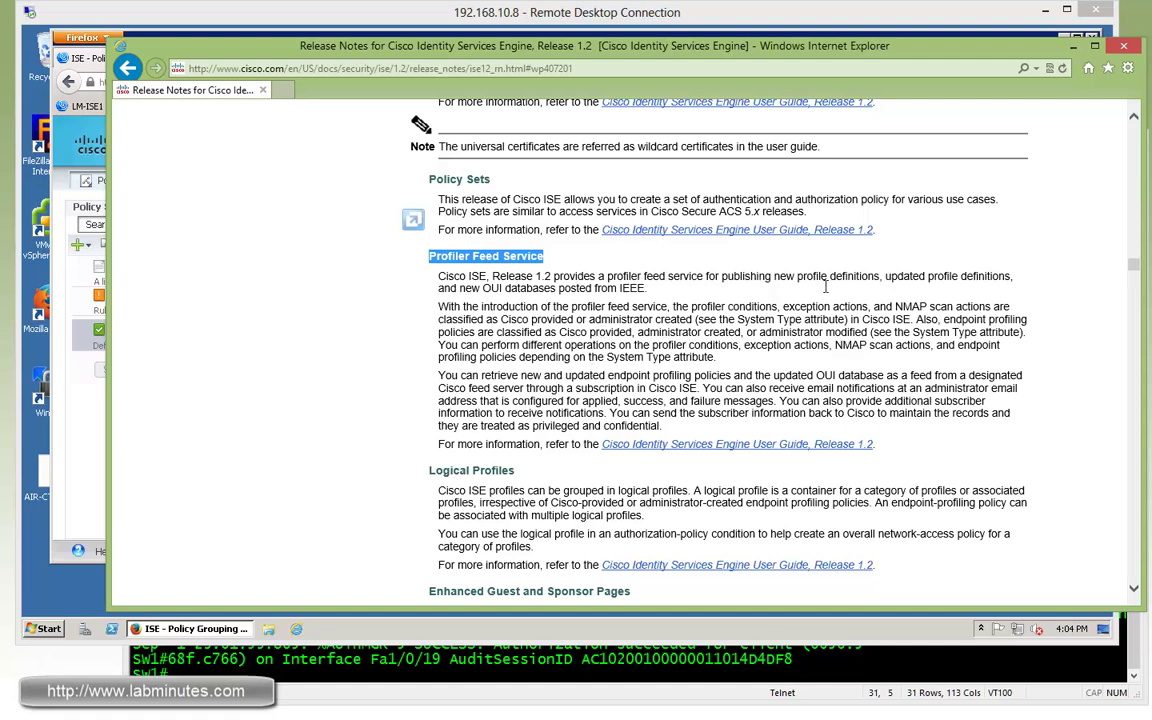
pyautogui.moveTo(773, 277); pyautogui.dragTo(886, 280)
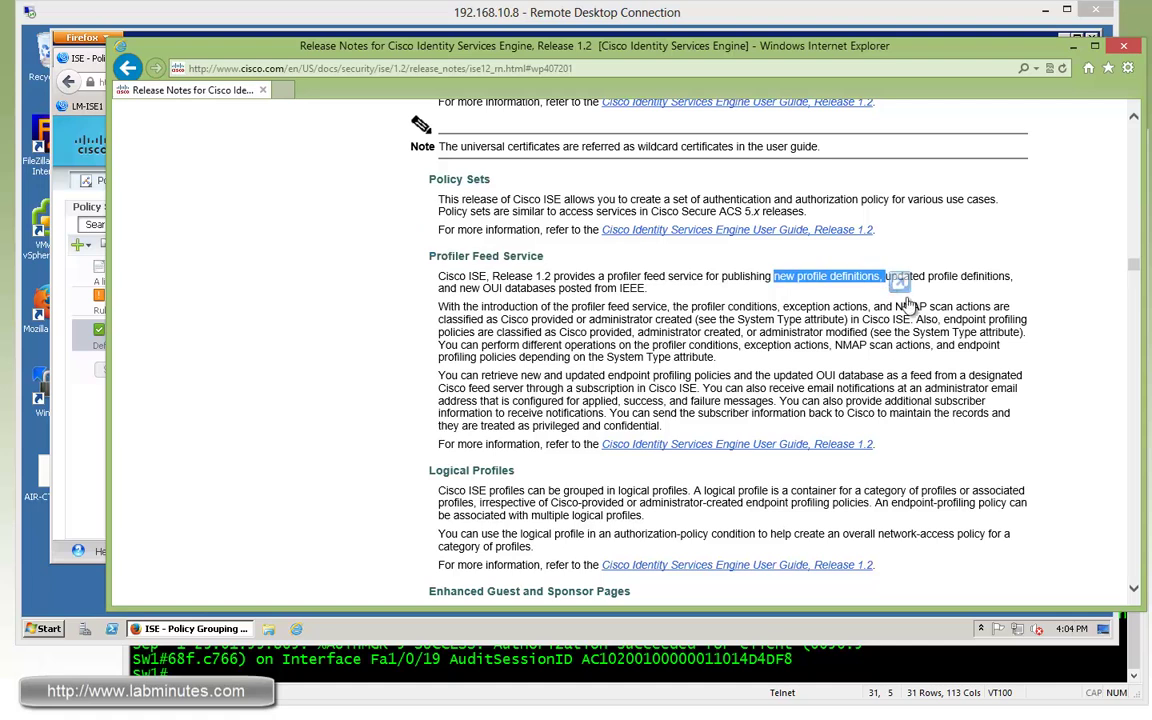
pyautogui.moveTo(594, 289); pyautogui.dragTo(483, 290)
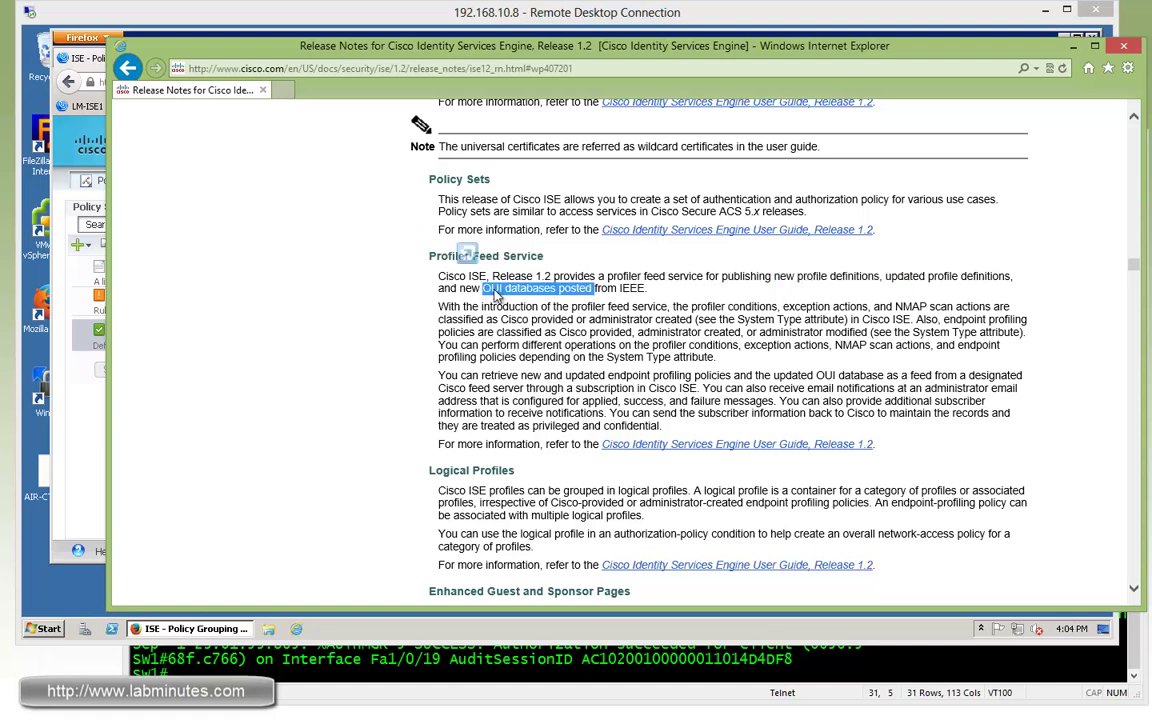
pyautogui.click(66, 396)
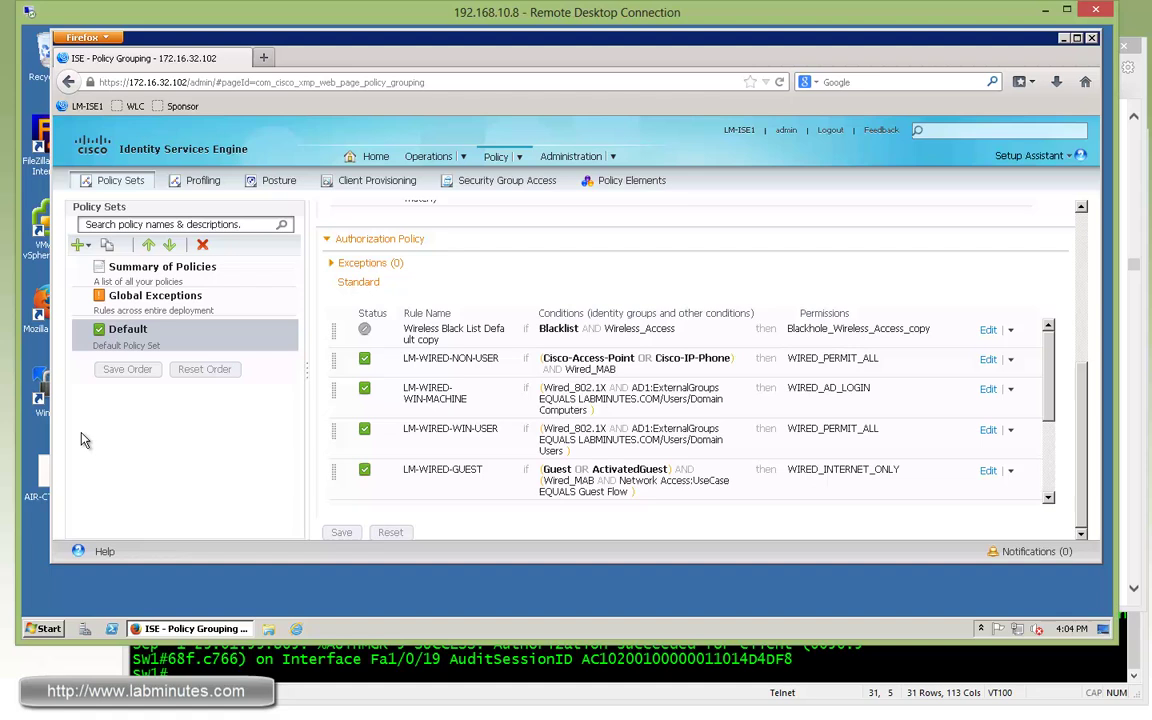
# Tick Enable Profiler Feed Service under Administration > Feed Service > Profiler and save the configuration.
pyautogui.click(617, 157)
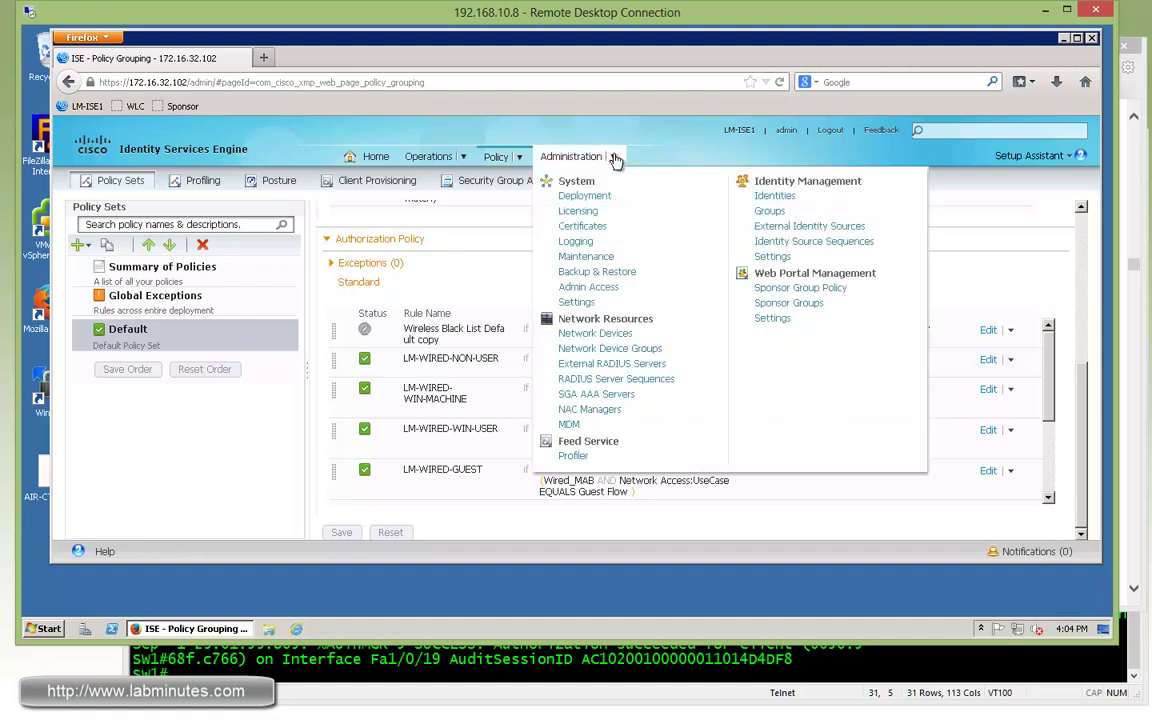
pyautogui.click(572, 455)
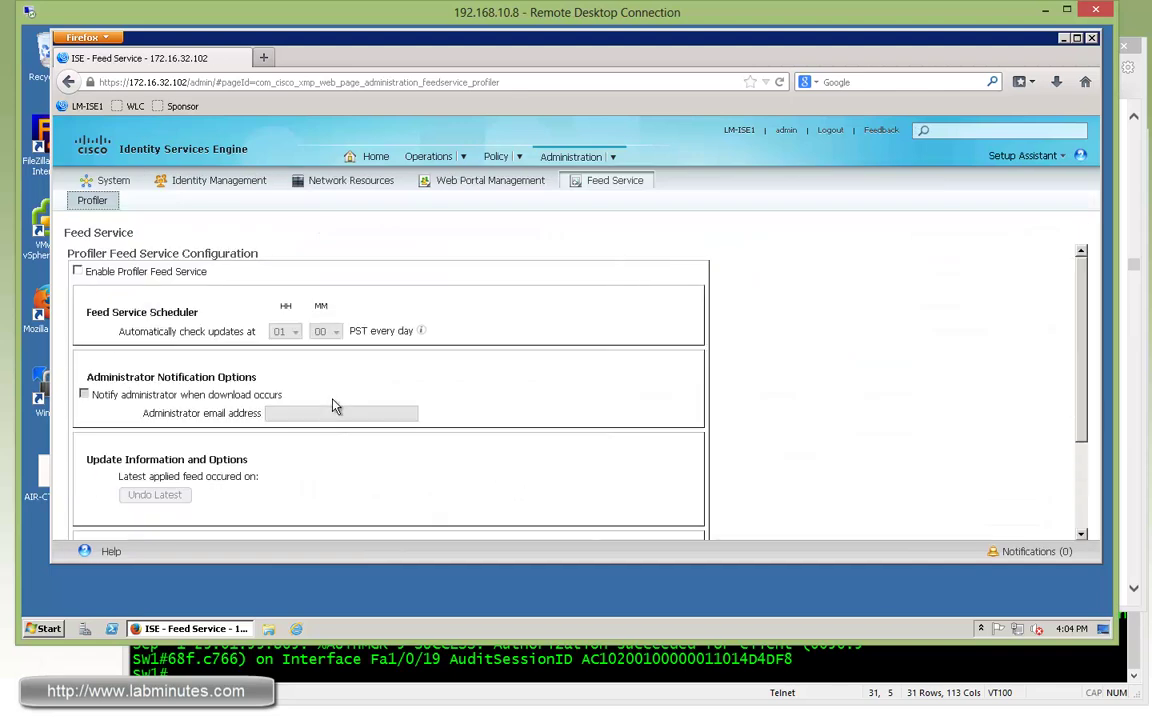
pyautogui.click(78, 272)
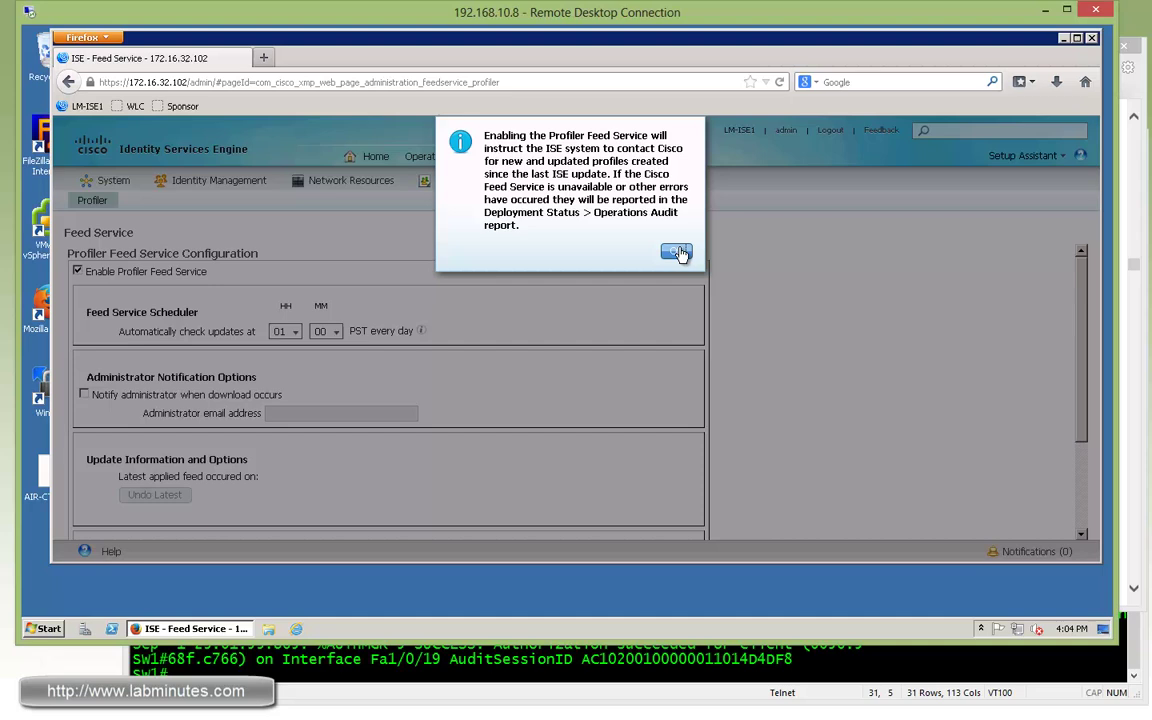
pyautogui.click(676, 250)
pyautogui.scroll(-3, 859, 404)
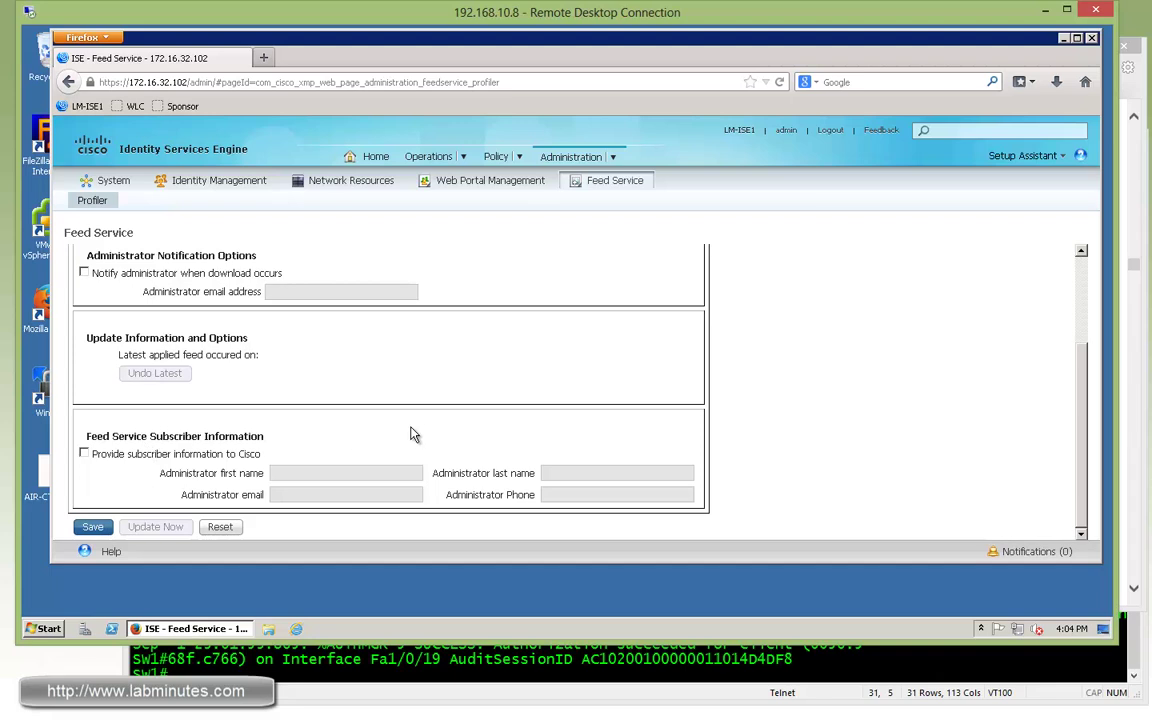
pyautogui.click(92, 526)
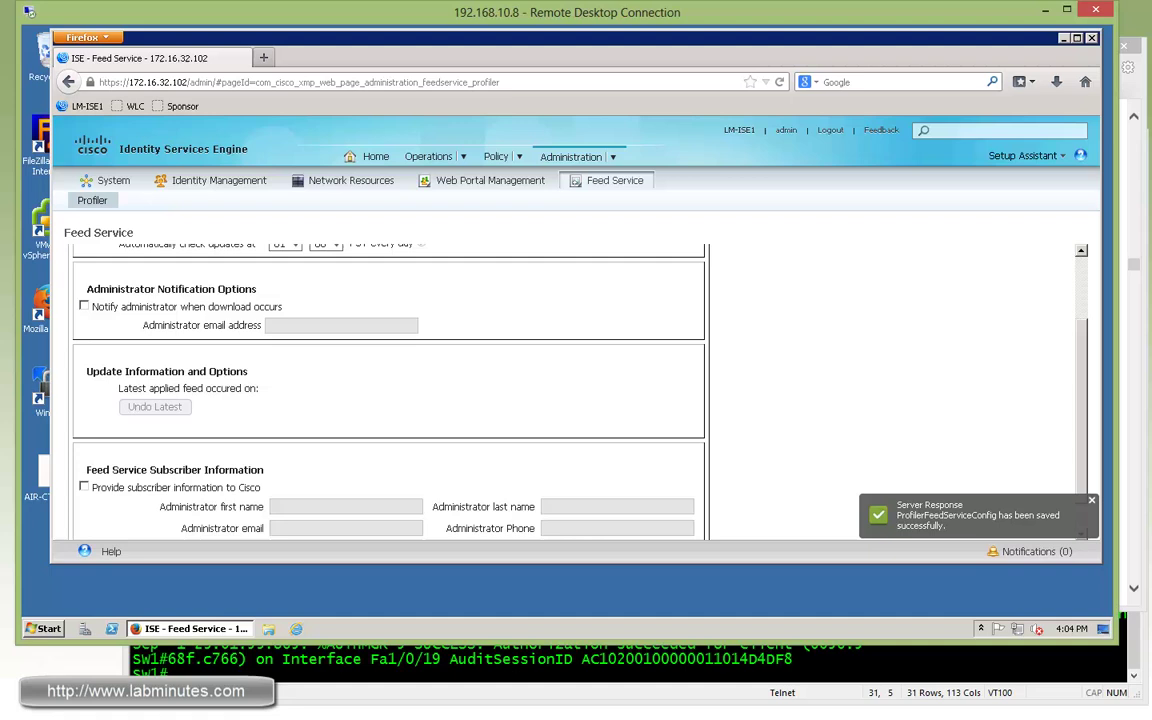
pyautogui.click(1134, 94)
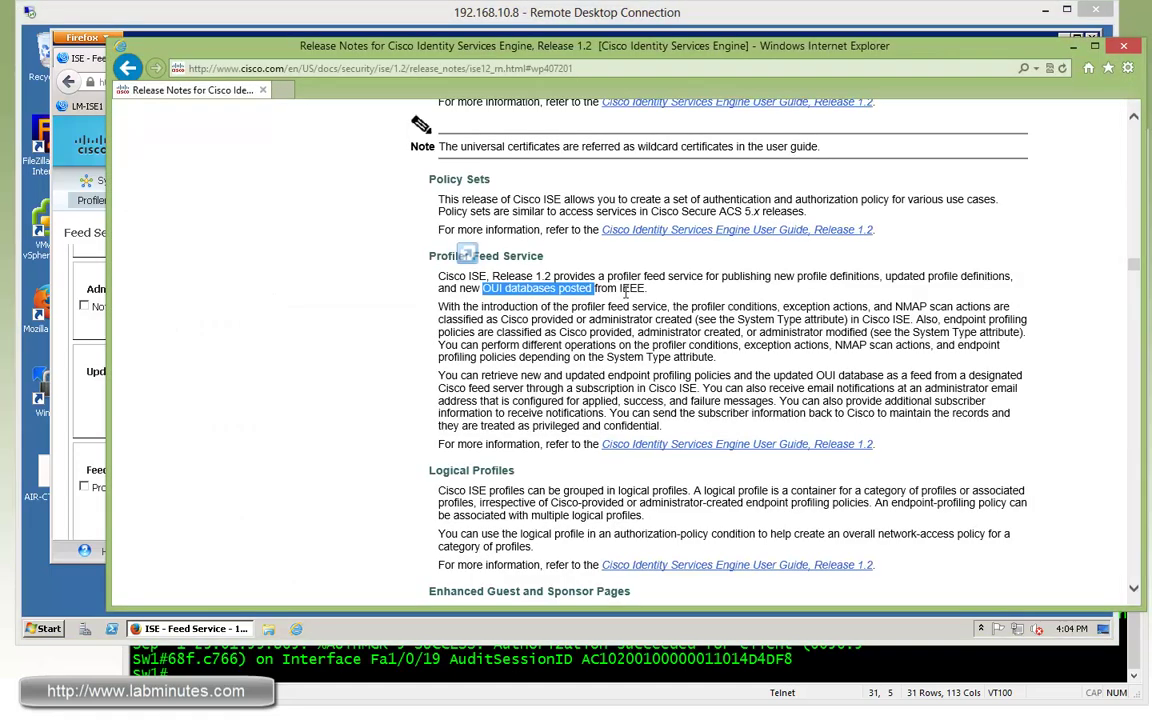
# Scroll the release notes to the Logical Profiles section and select its heading.
pyautogui.click(651, 360)
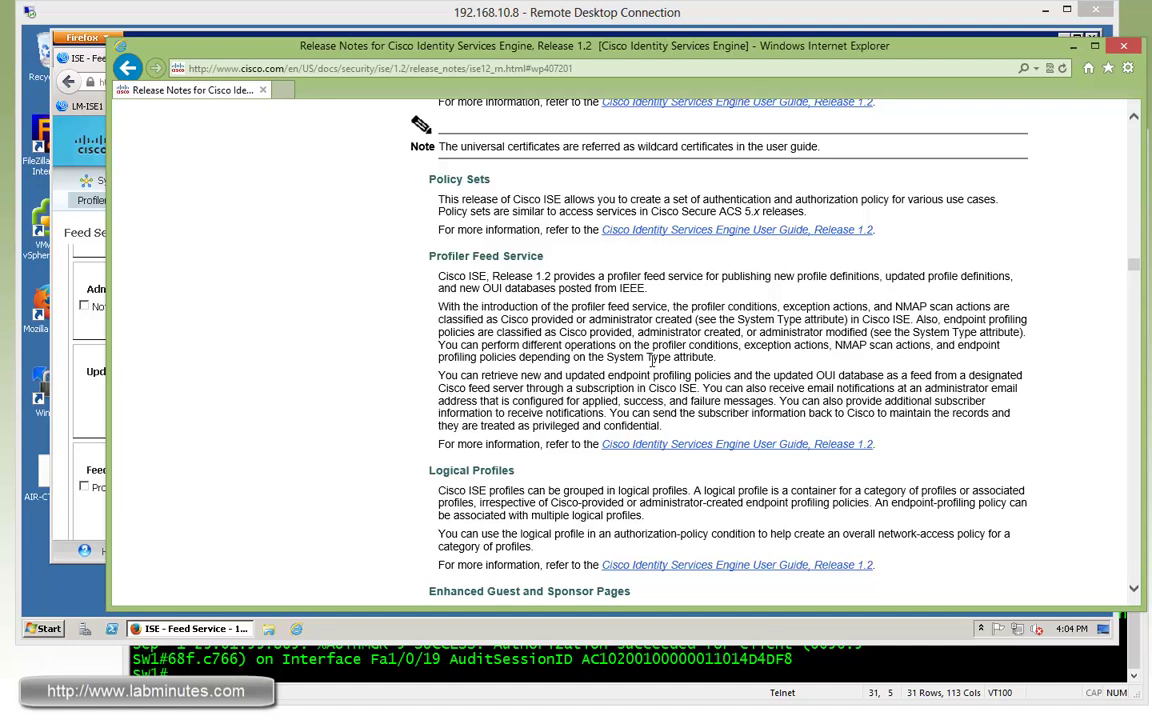
pyautogui.scroll(-5, 651, 360)
pyautogui.tripleClick(499, 166)
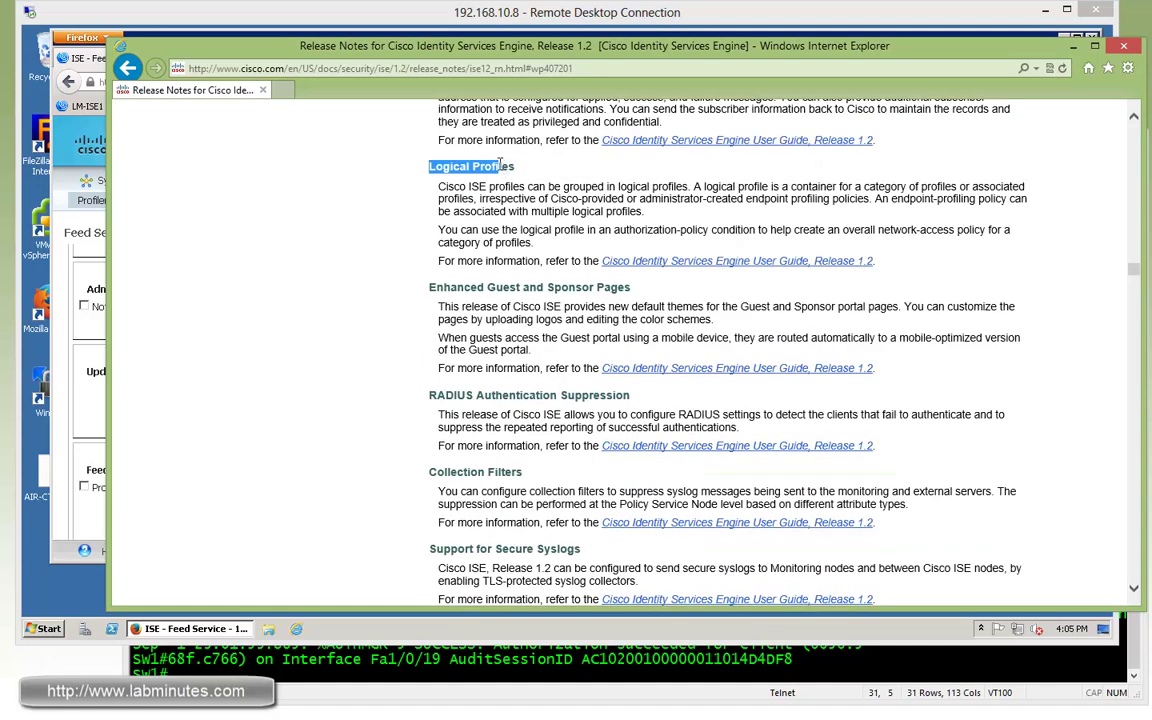
pyautogui.moveTo(417, 166); pyautogui.dragTo(515, 167)
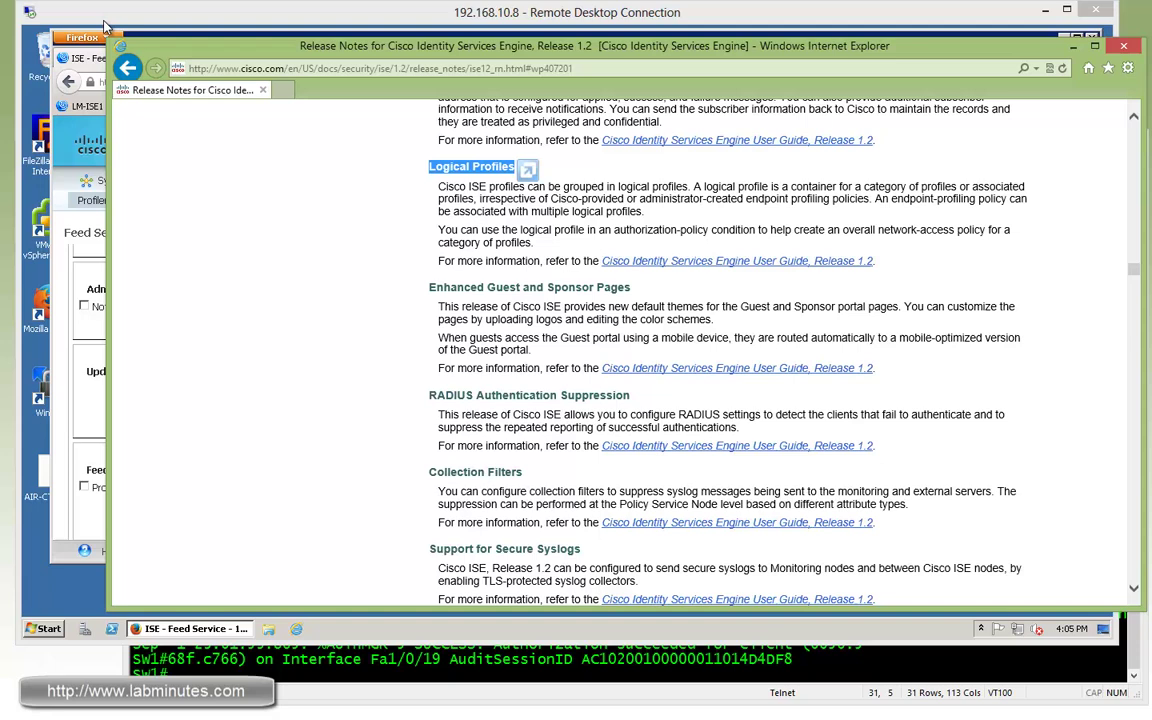
# Back in ISE, open the Cisco-Access-Point profiling policy under Profiling Policies > Cisco-Device.
pyautogui.click(100, 40)
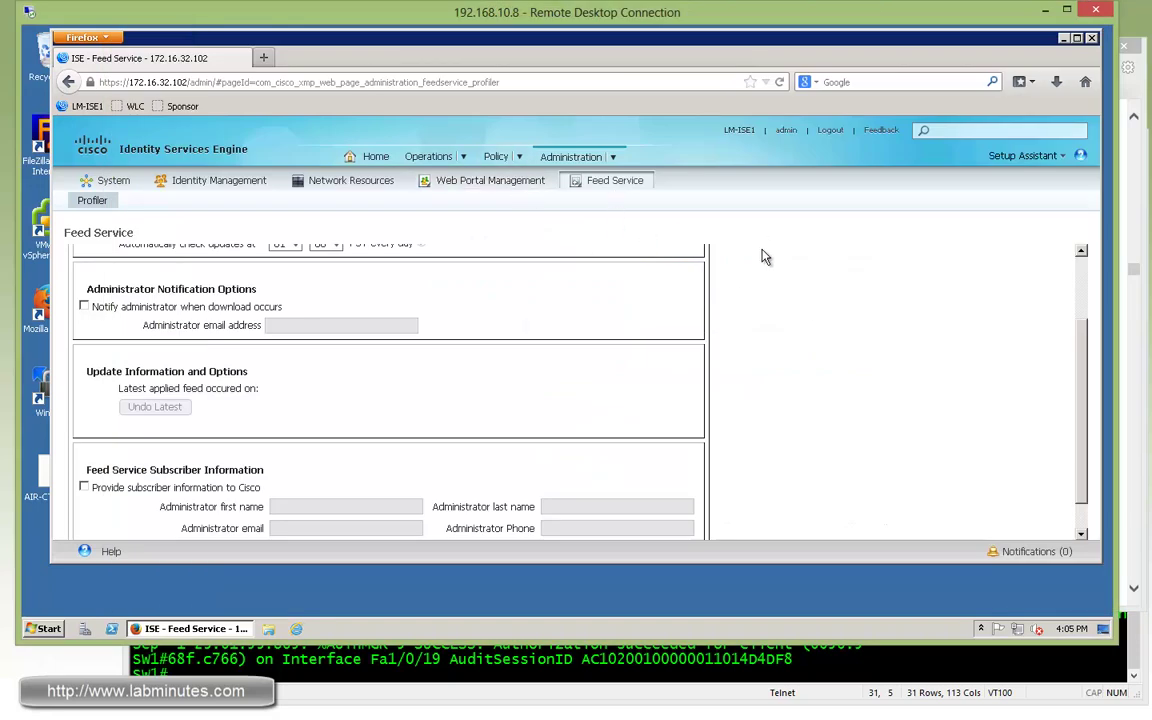
pyautogui.moveTo(518, 158)
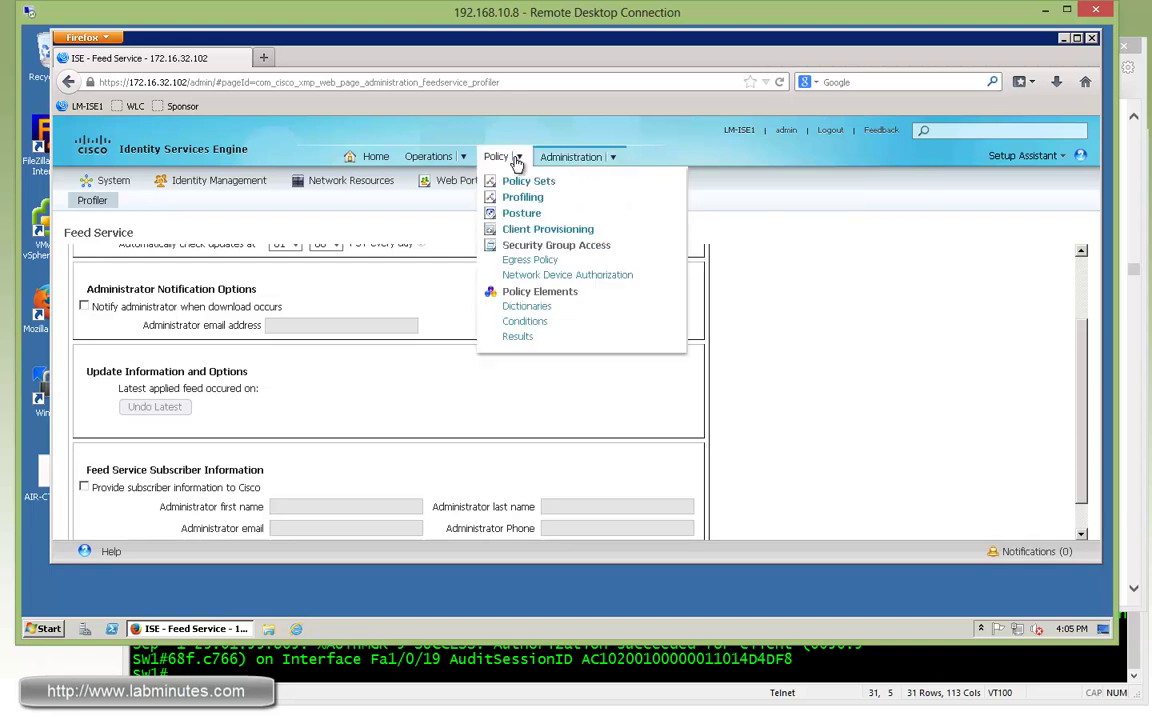
pyautogui.click(522, 197)
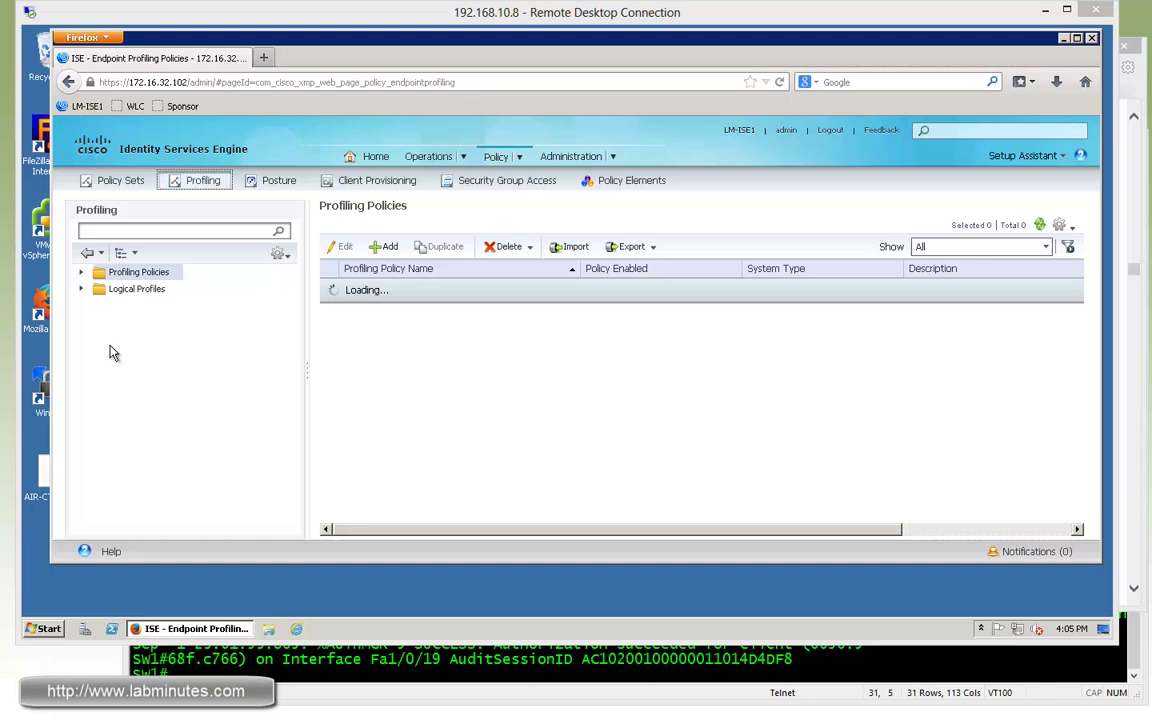
pyautogui.click(83, 273)
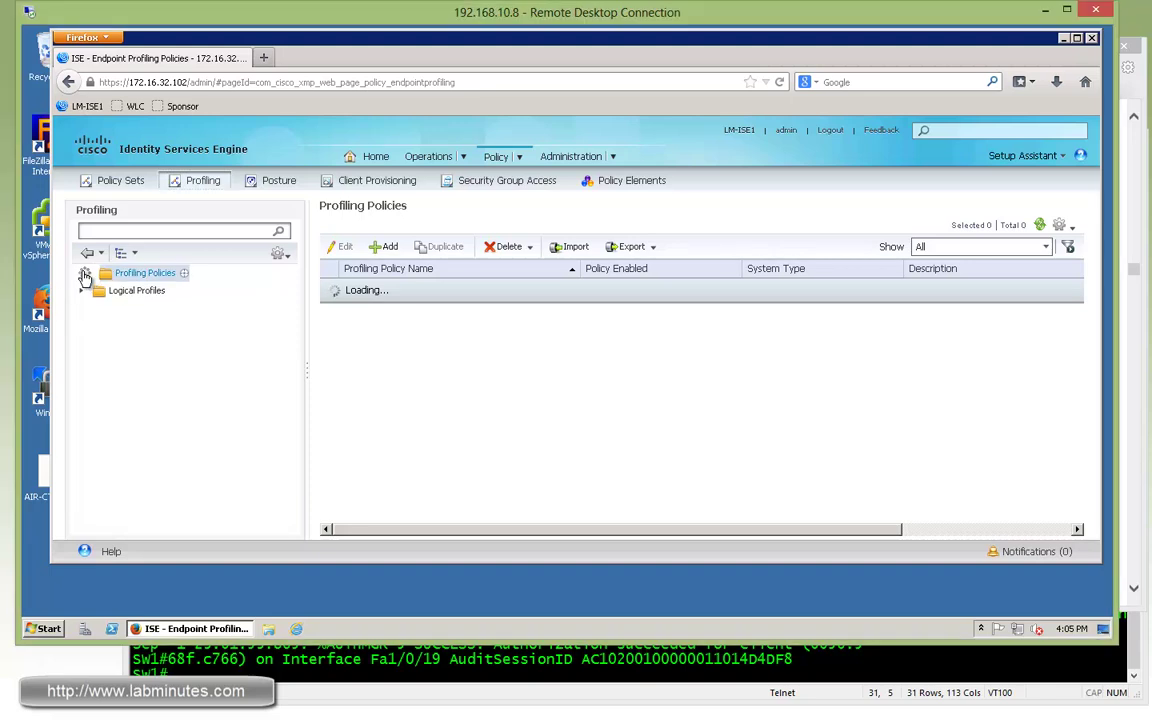
pyautogui.scroll(-1, 291, 343)
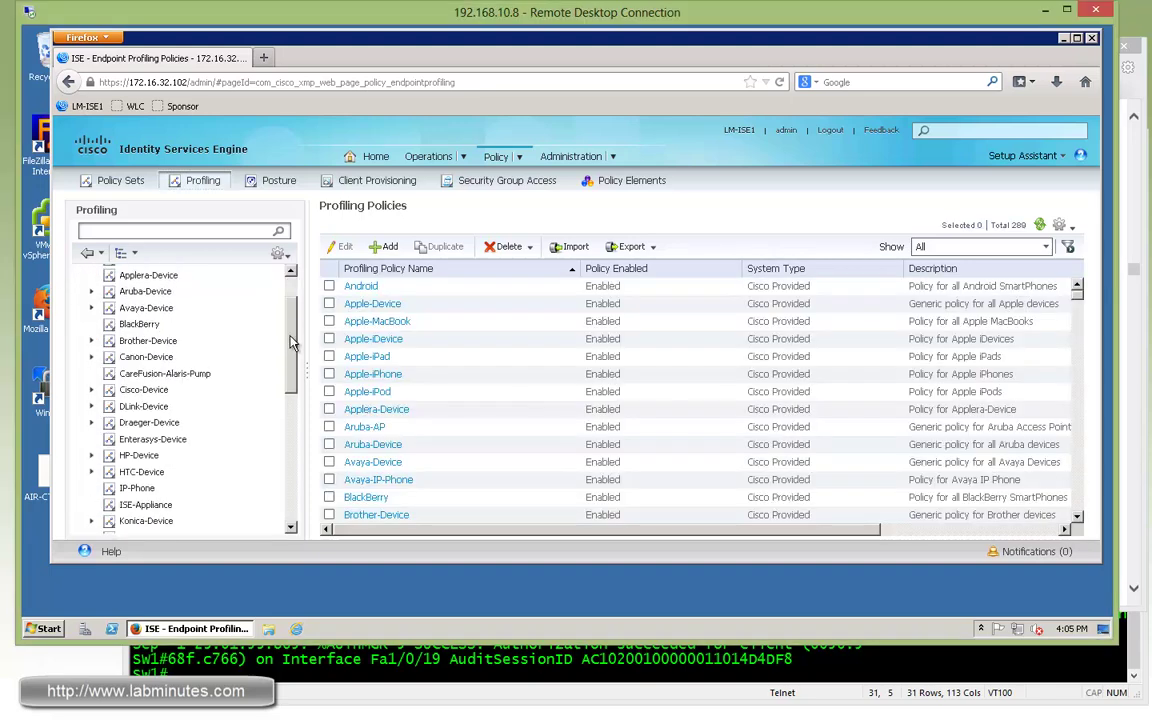
pyautogui.scroll(1, 260, 294)
pyautogui.click(91, 409)
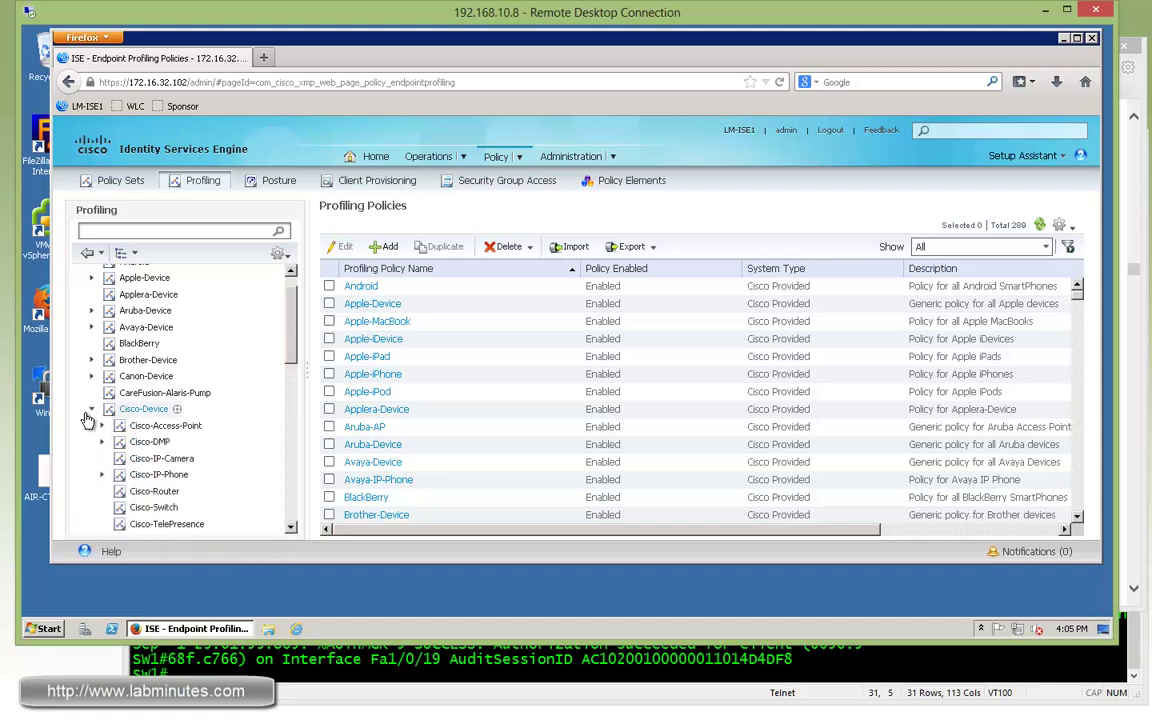
pyautogui.click(178, 427)
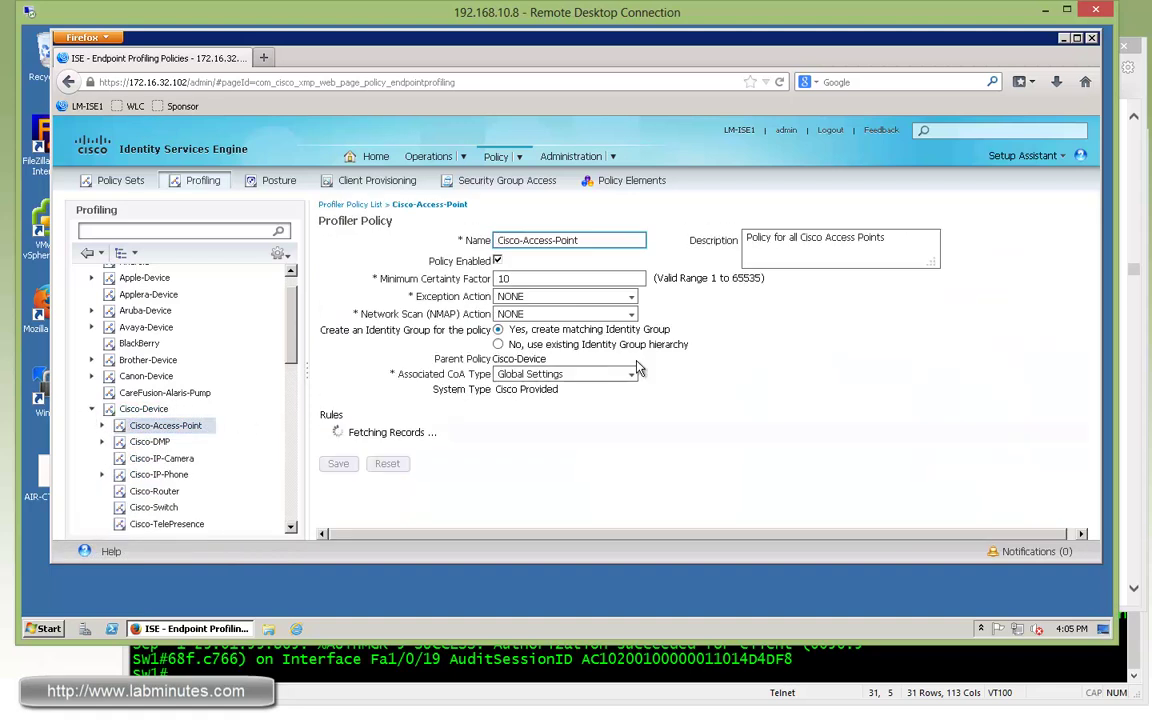
pyautogui.click(614, 159)
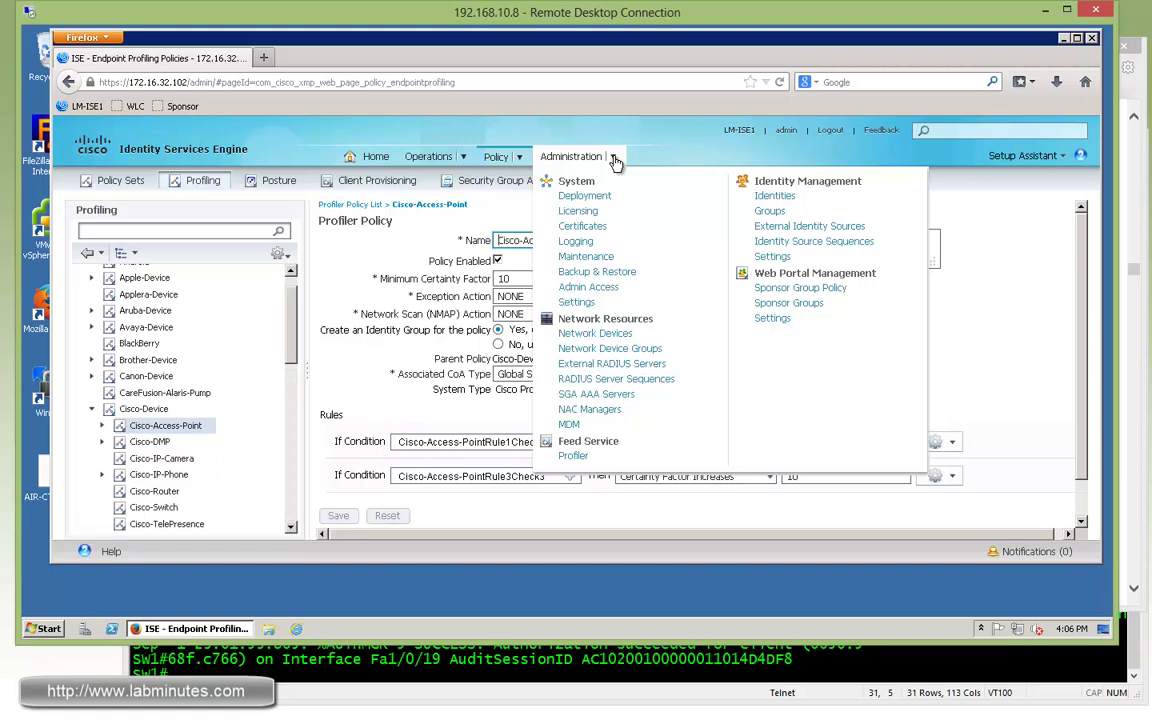
pyautogui.click(496, 157)
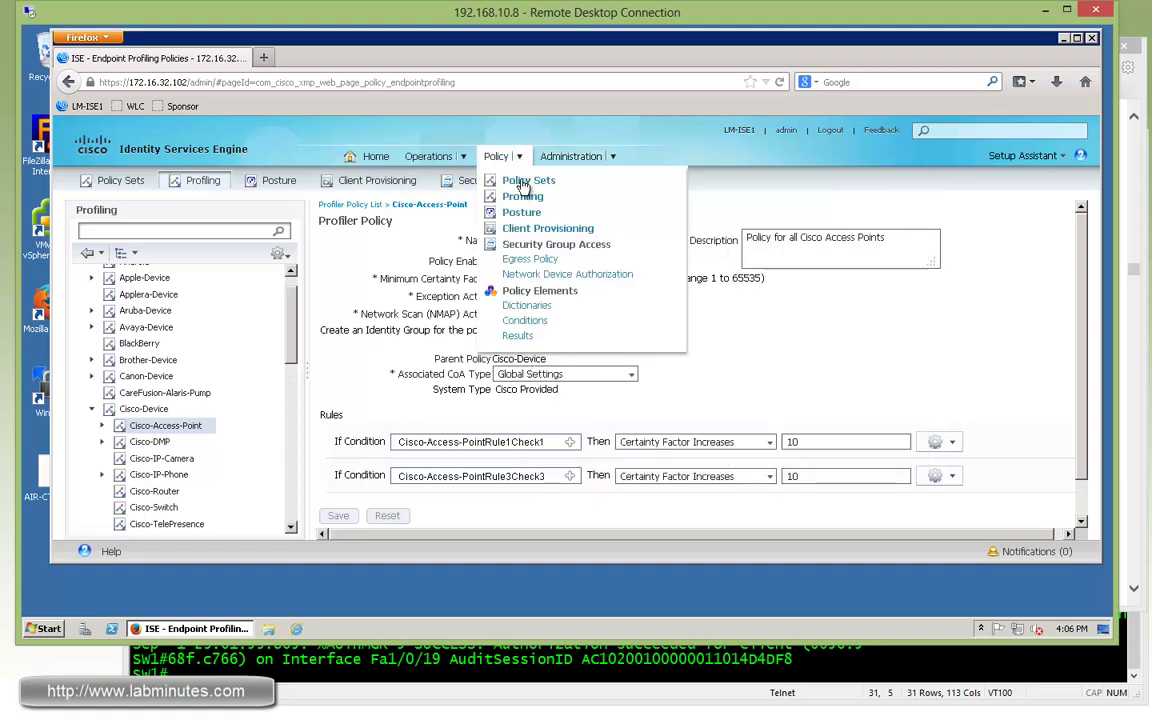
# Expand the Default policy set's authorization rules to show LM-WIRED-NON-USER.
pyautogui.click(515, 186)
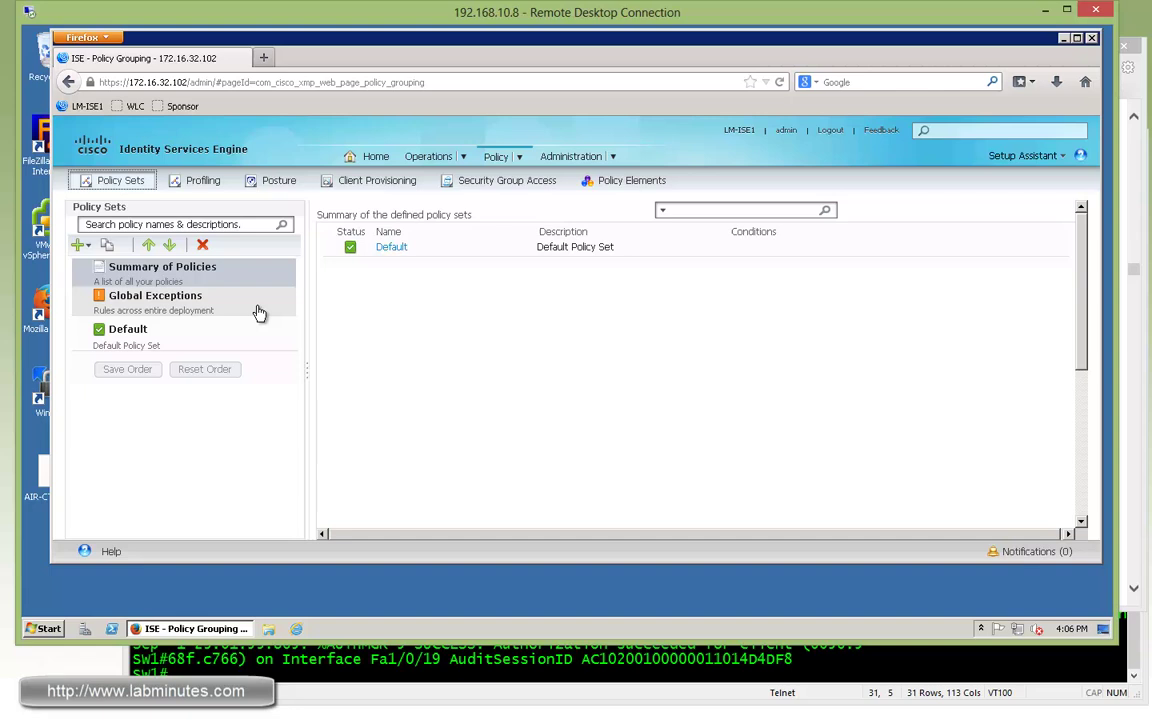
pyautogui.click(192, 352)
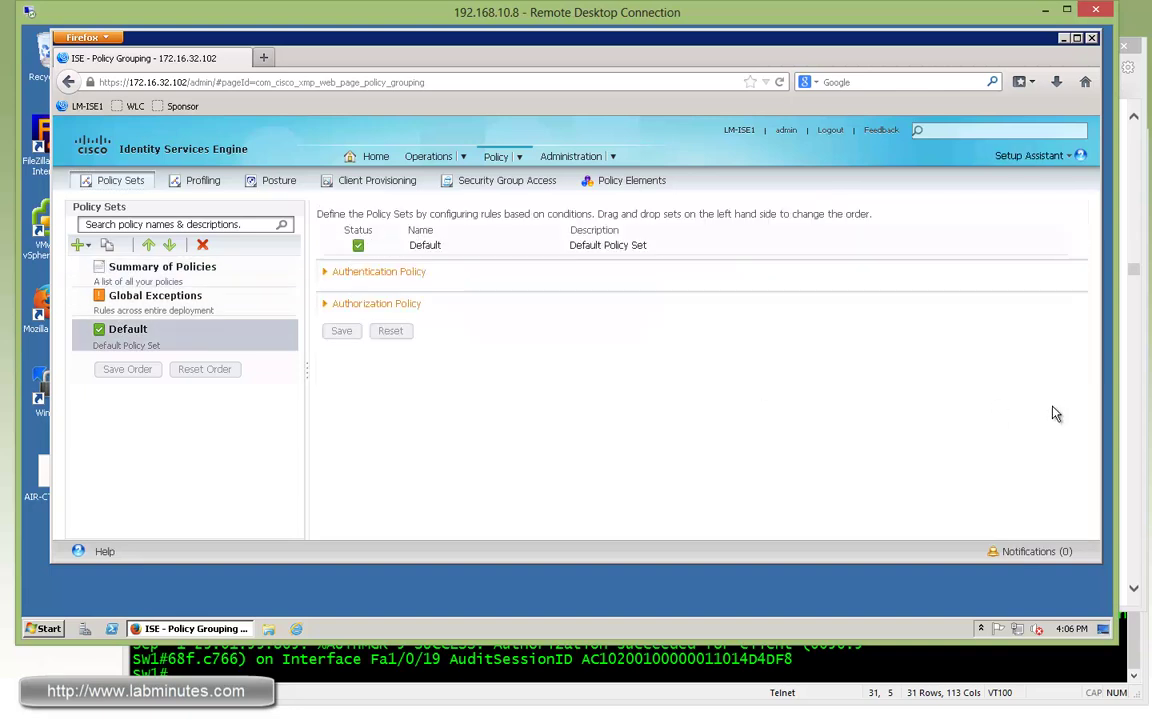
pyautogui.click(404, 305)
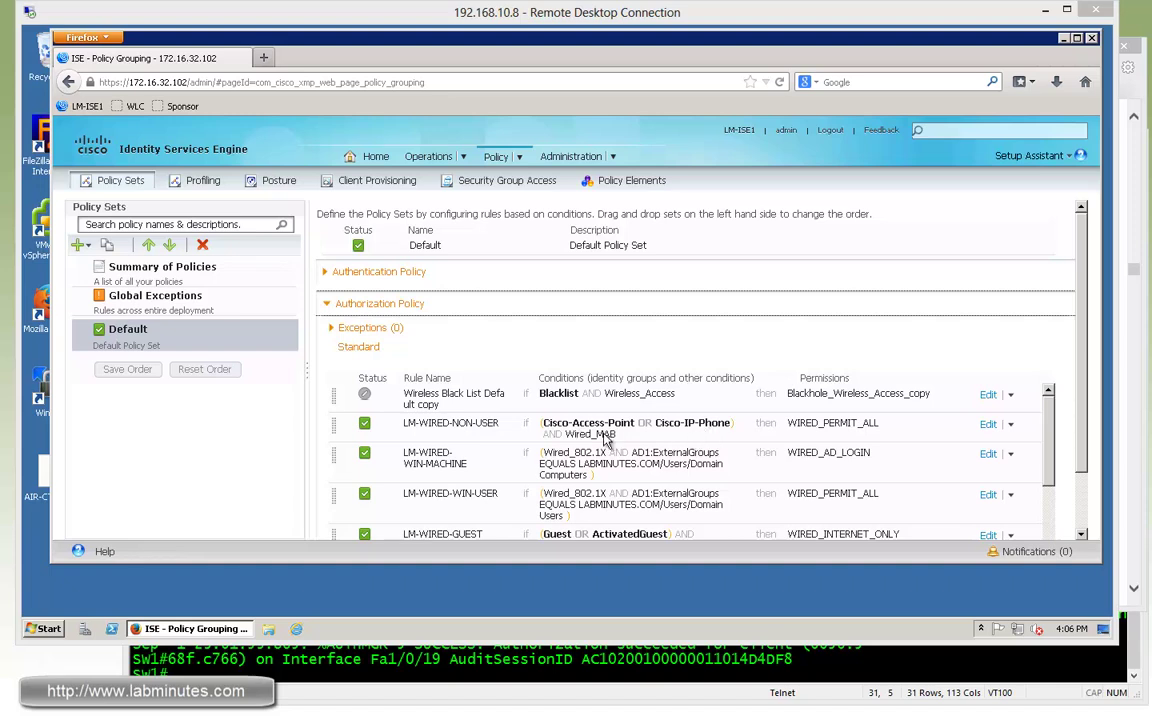
pyautogui.click(613, 157)
# Add a new logical profile named LM_NON_USER_DEVICES.
pyautogui.click(519, 158)
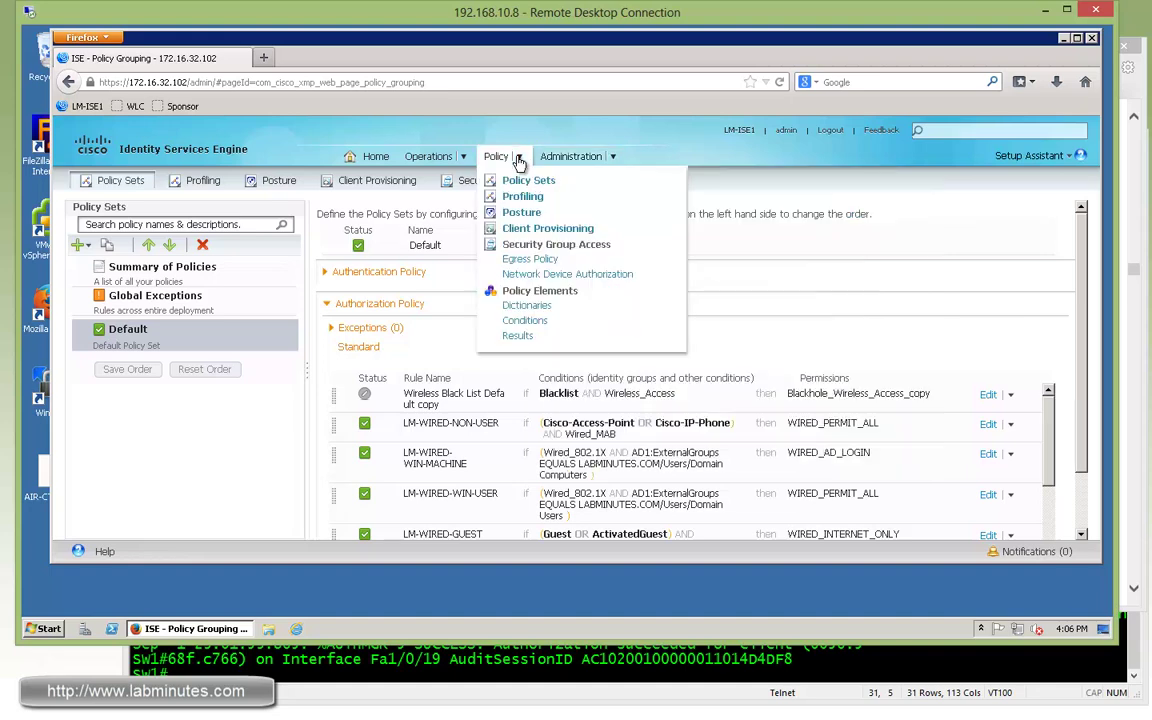
pyautogui.click(192, 180)
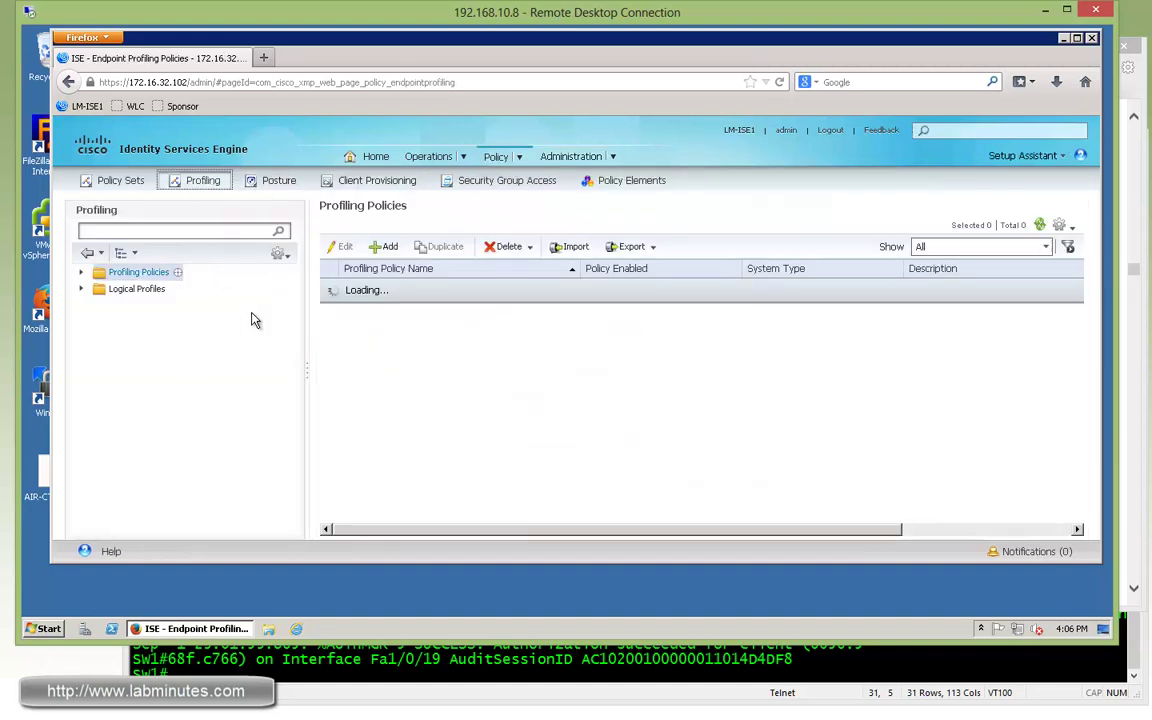
pyautogui.click(82, 290)
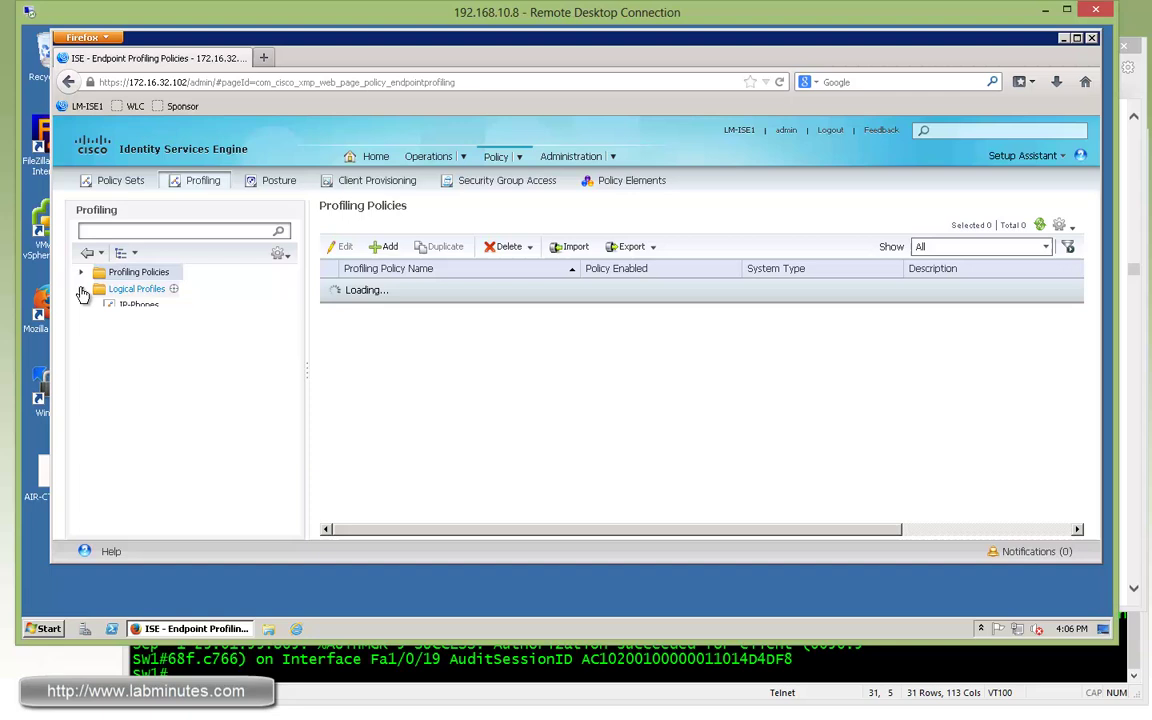
pyautogui.click(145, 291)
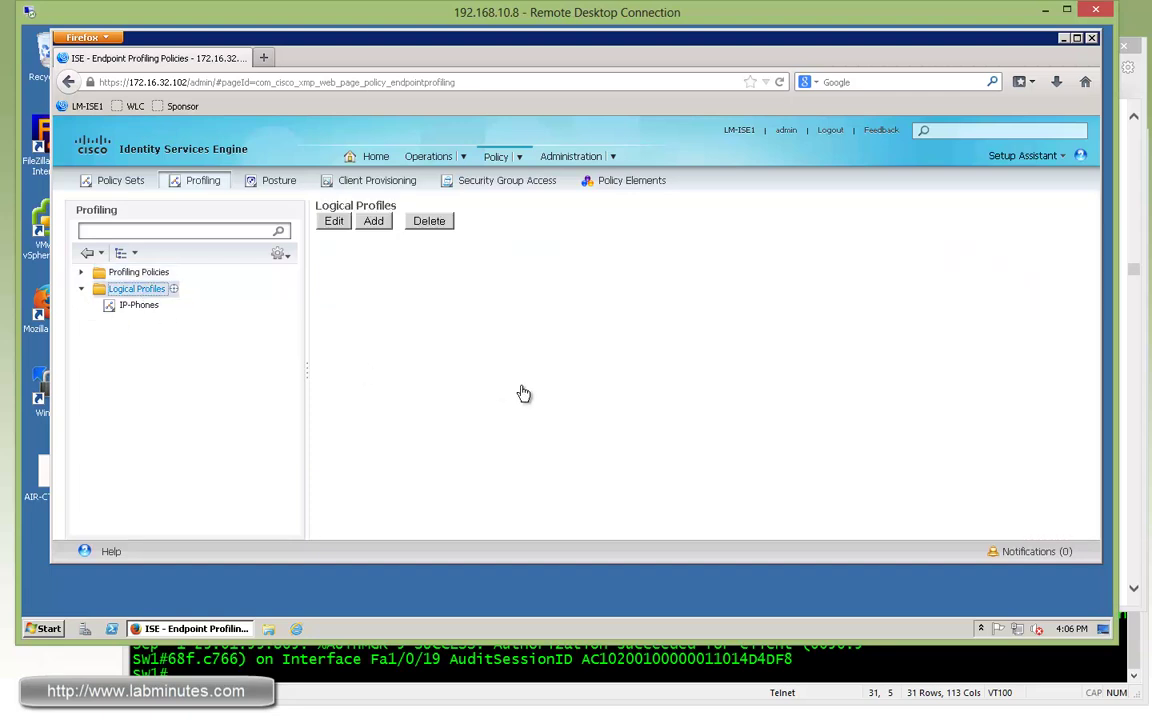
pyautogui.click(379, 248)
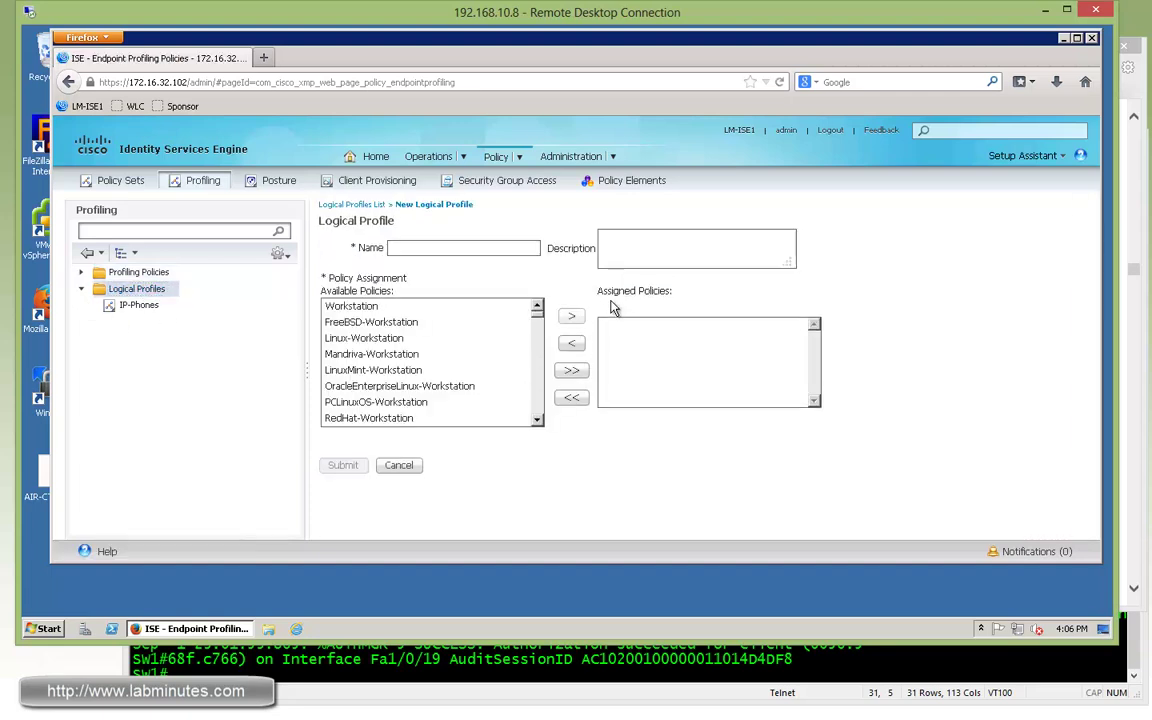
pyautogui.click(427, 247)
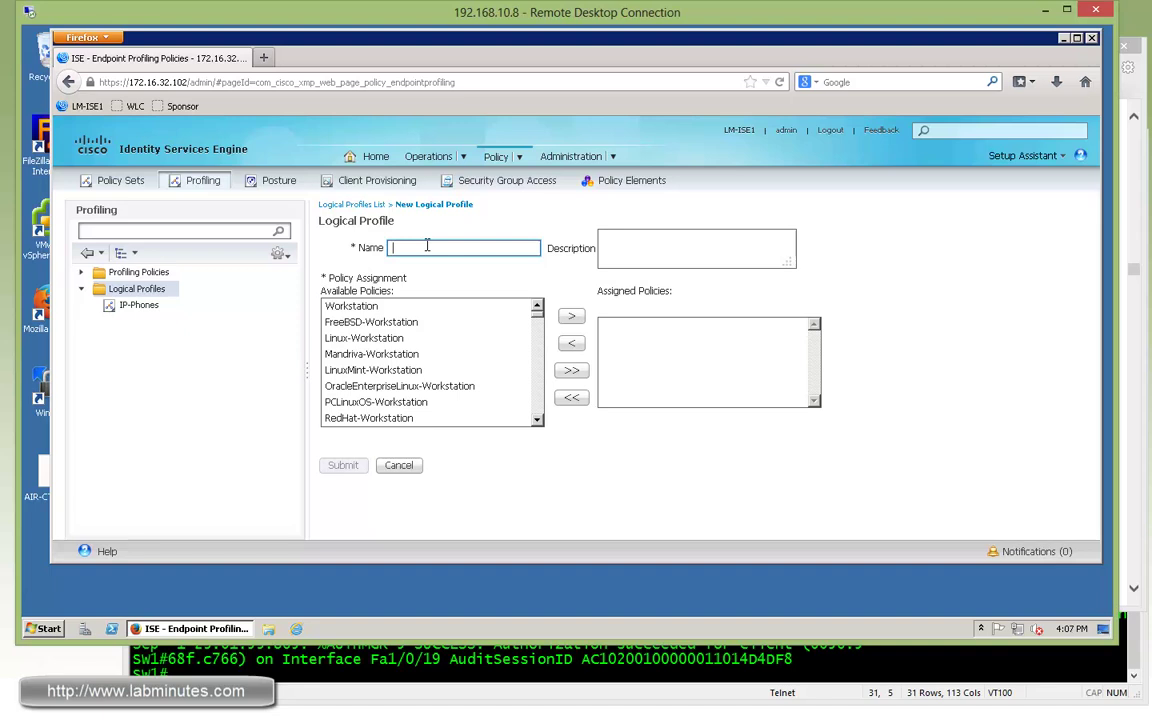
pyautogui.write('LM_NON')
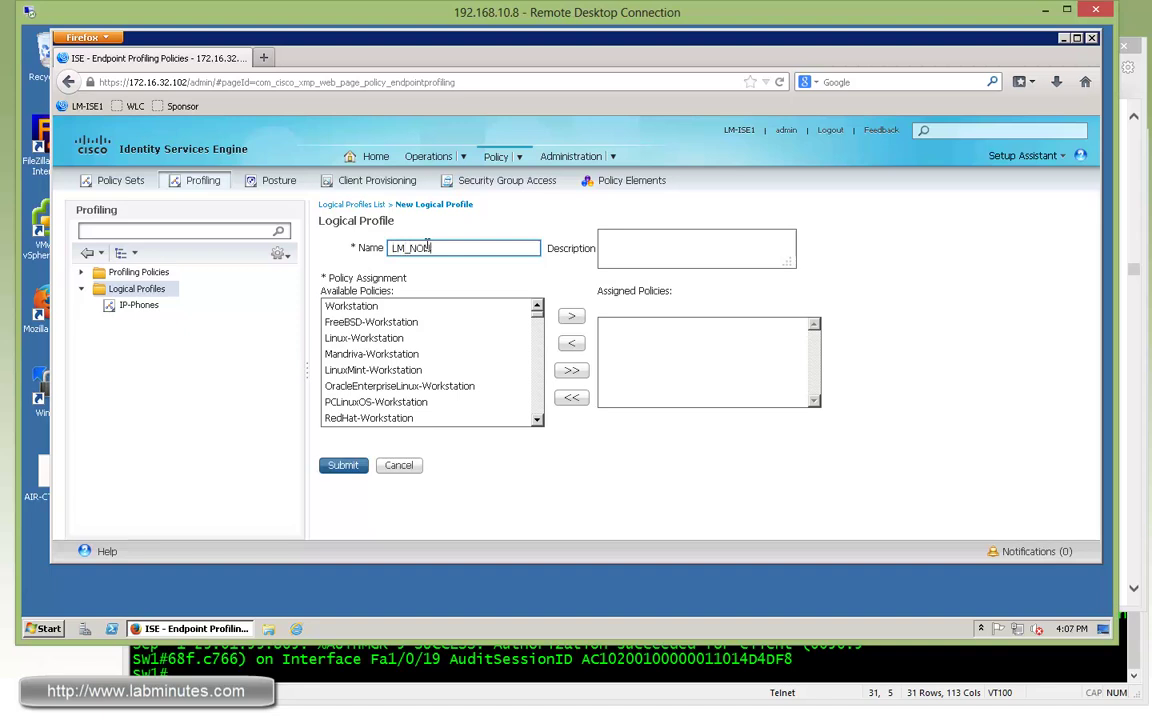
pyautogui.write('_USER_DEVICES')
pyautogui.click(620, 238)
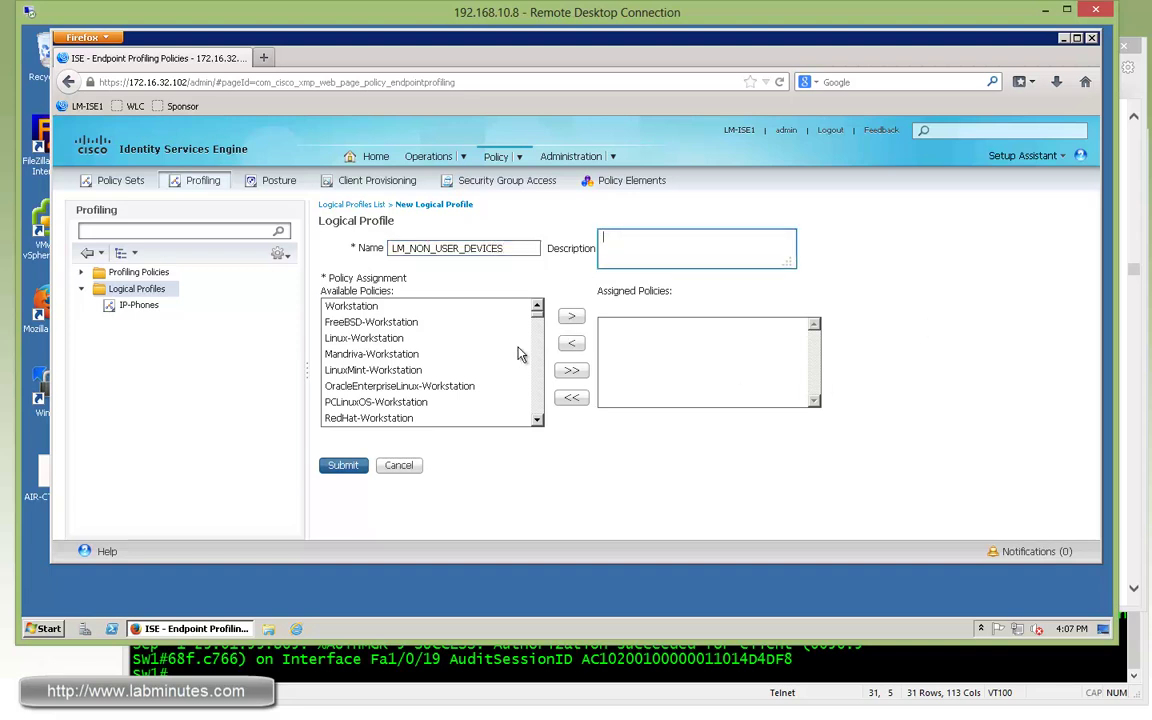
# Assign the Cisco-Access-Point policy to the logical profile.
pyautogui.click(470, 369)
pyautogui.write('ci')
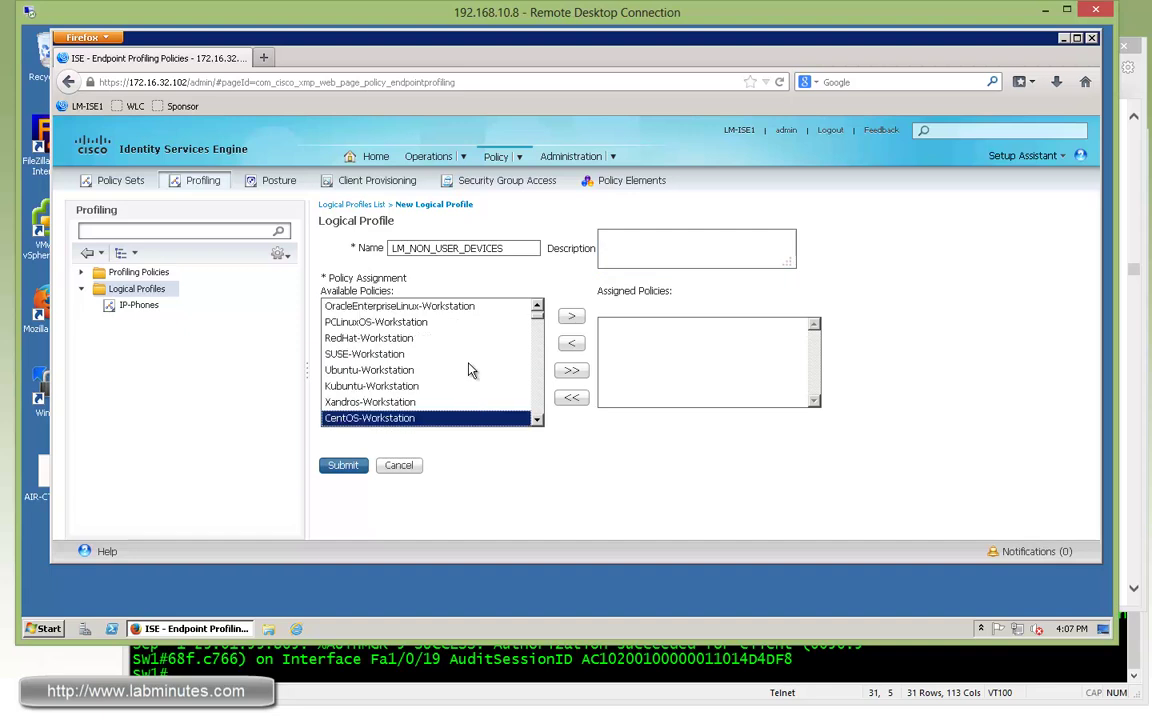
pyautogui.click(539, 424)
pyautogui.click(539, 424)
pyautogui.click(539, 424)
pyautogui.click(539, 424)
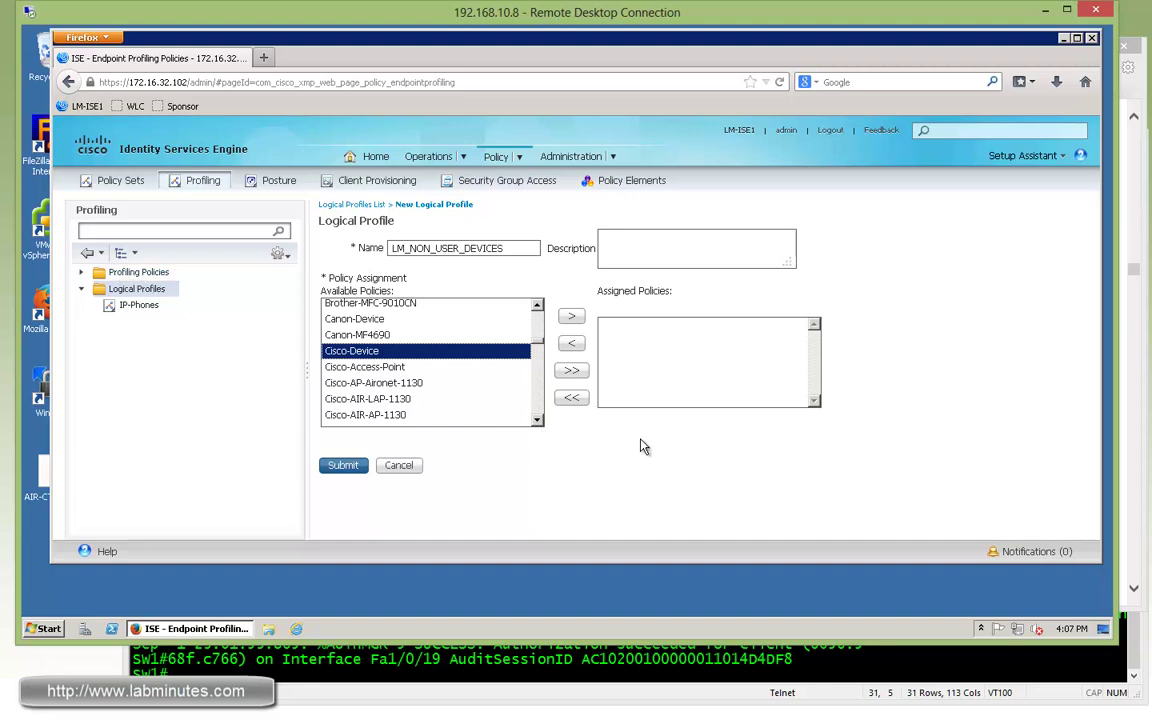
pyautogui.click(483, 370)
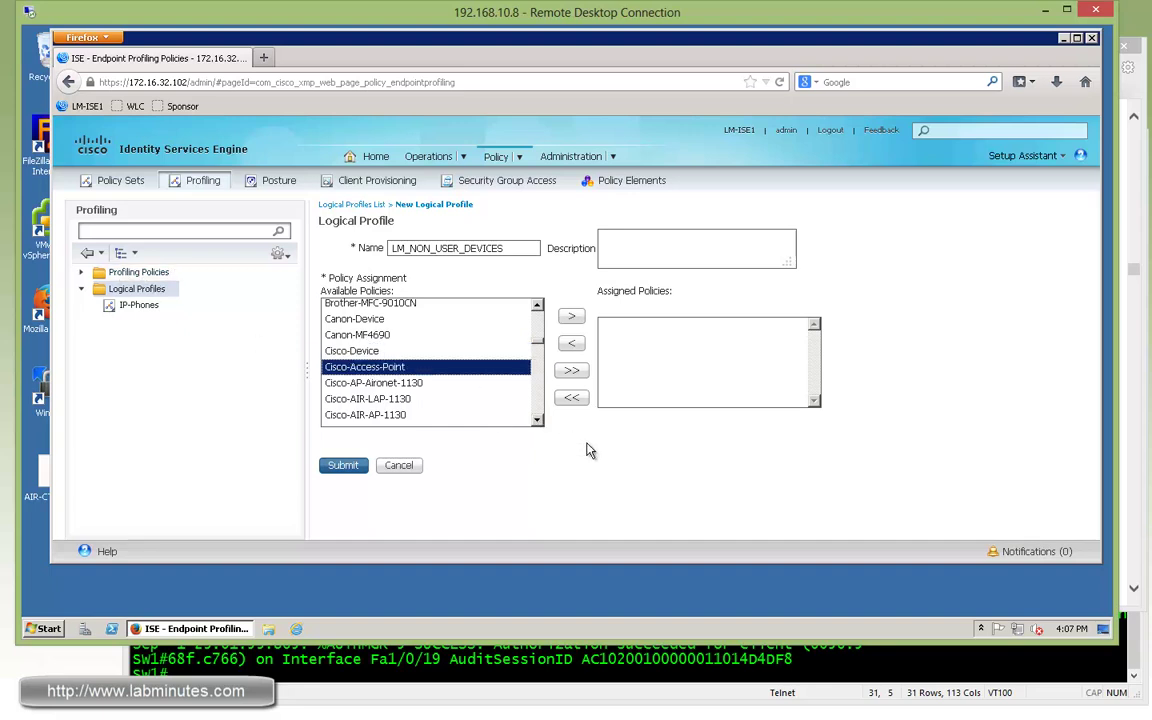
pyautogui.click(571, 318)
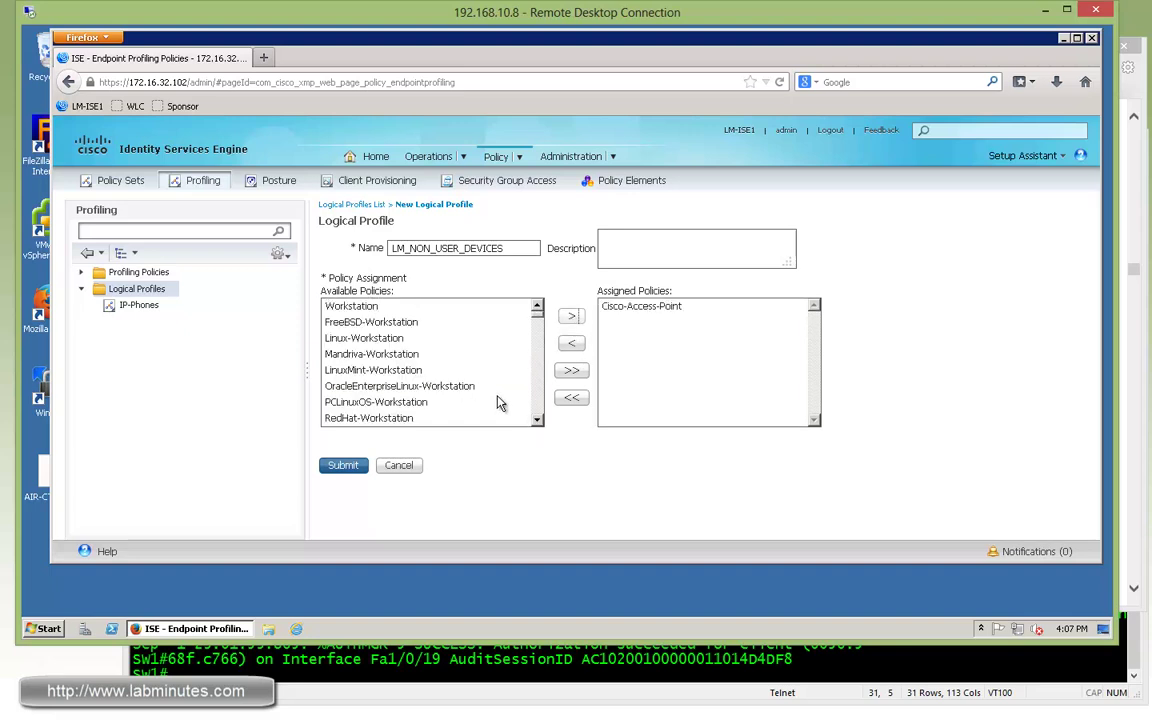
# Assign the Cisco-IP-Phone policy as well and submit the LM_NON_USER_DEVICES profile.
pyautogui.click(509, 391)
pyautogui.write('cisco')
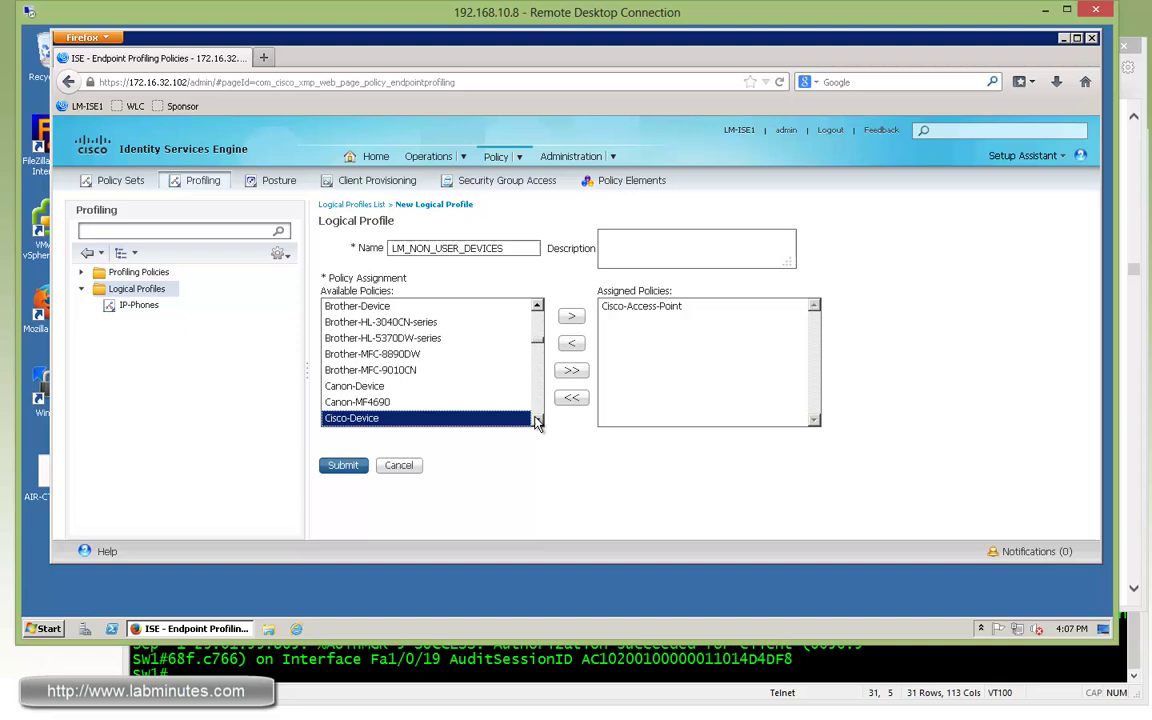
pyautogui.click(537, 421)
pyautogui.click(537, 421)
pyautogui.click(537, 421)
pyautogui.click(537, 421)
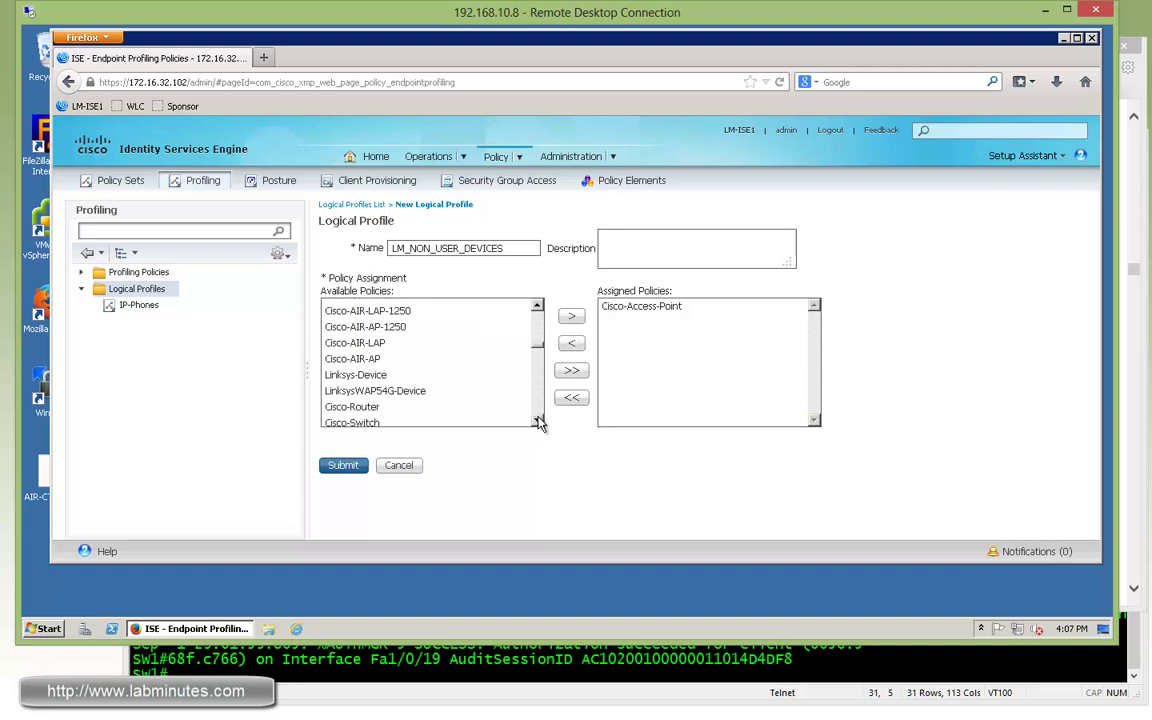
pyautogui.click(537, 421)
pyautogui.click(537, 421)
pyautogui.click(430, 405)
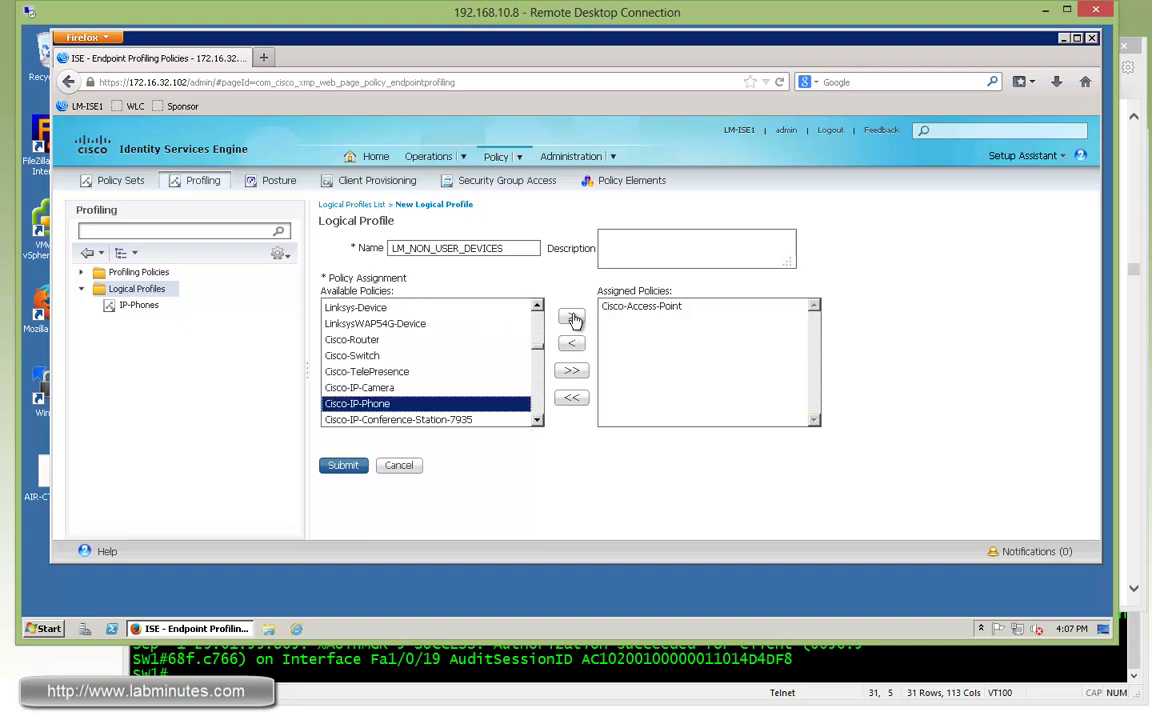
pyautogui.click(571, 316)
pyautogui.click(362, 466)
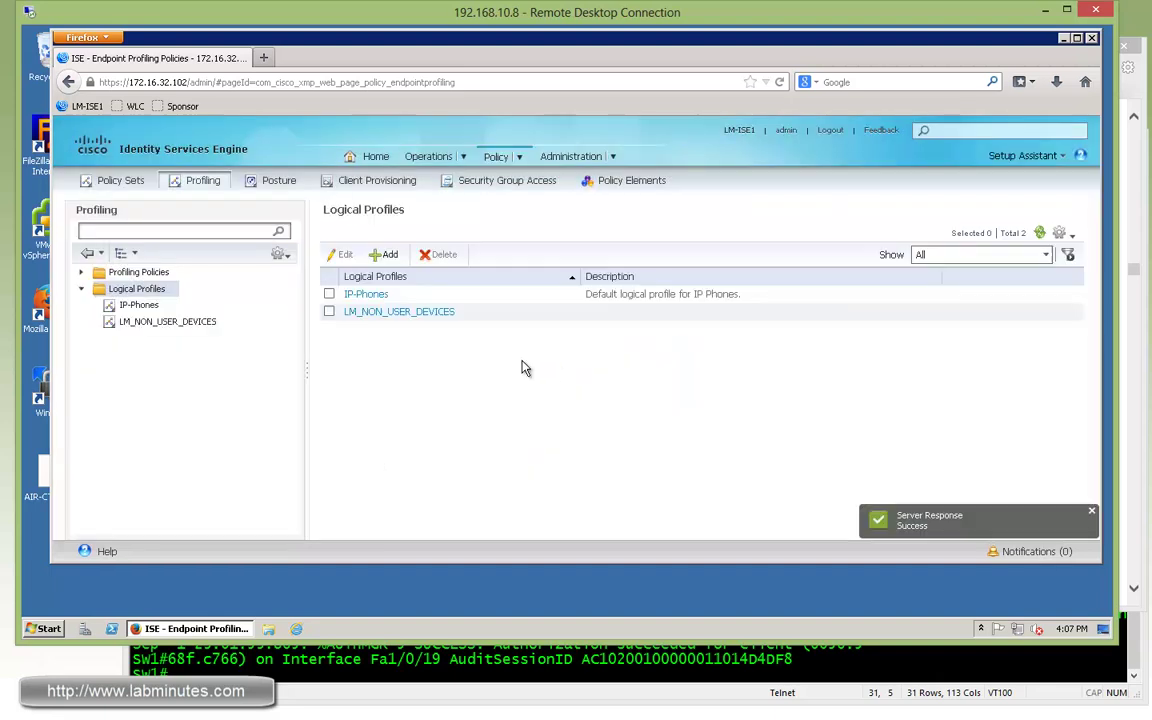
# Edit LM-WIRED-NON-USER in the Default set, removing Cisco-Access-Point and Cisco-IP-Phone identity groups to leave Any.
pyautogui.click(522, 157)
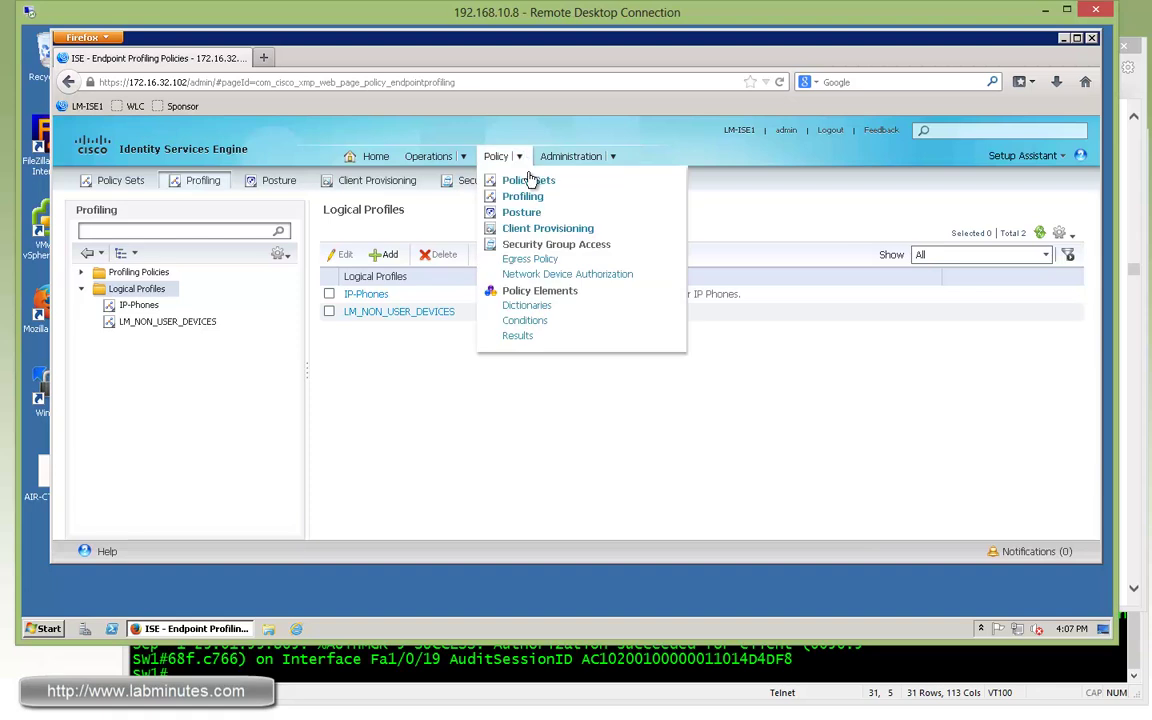
pyautogui.click(510, 180)
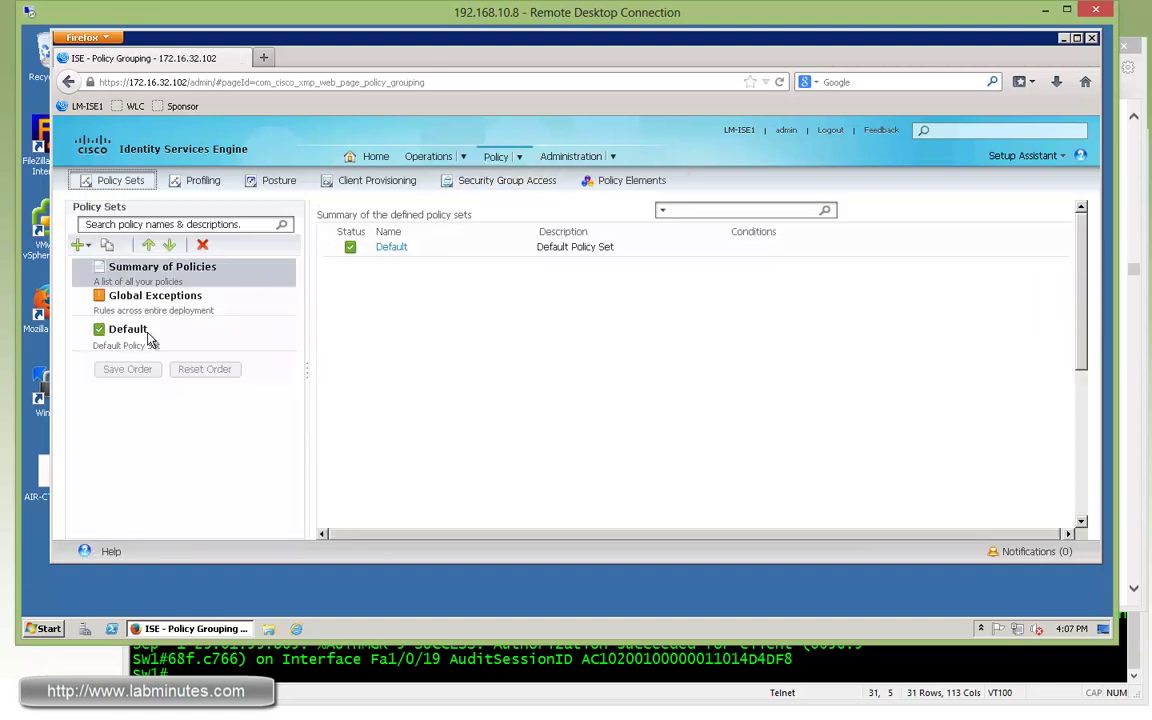
pyautogui.click(145, 333)
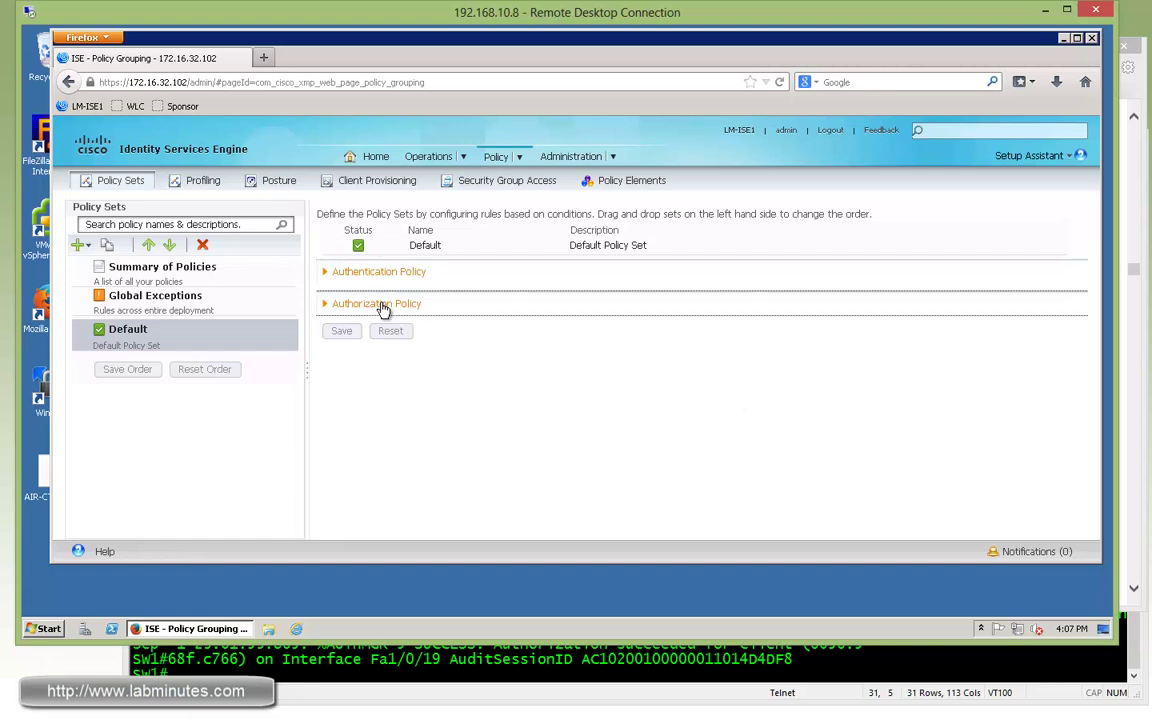
pyautogui.click(381, 305)
pyautogui.scroll(-1, 1080, 443)
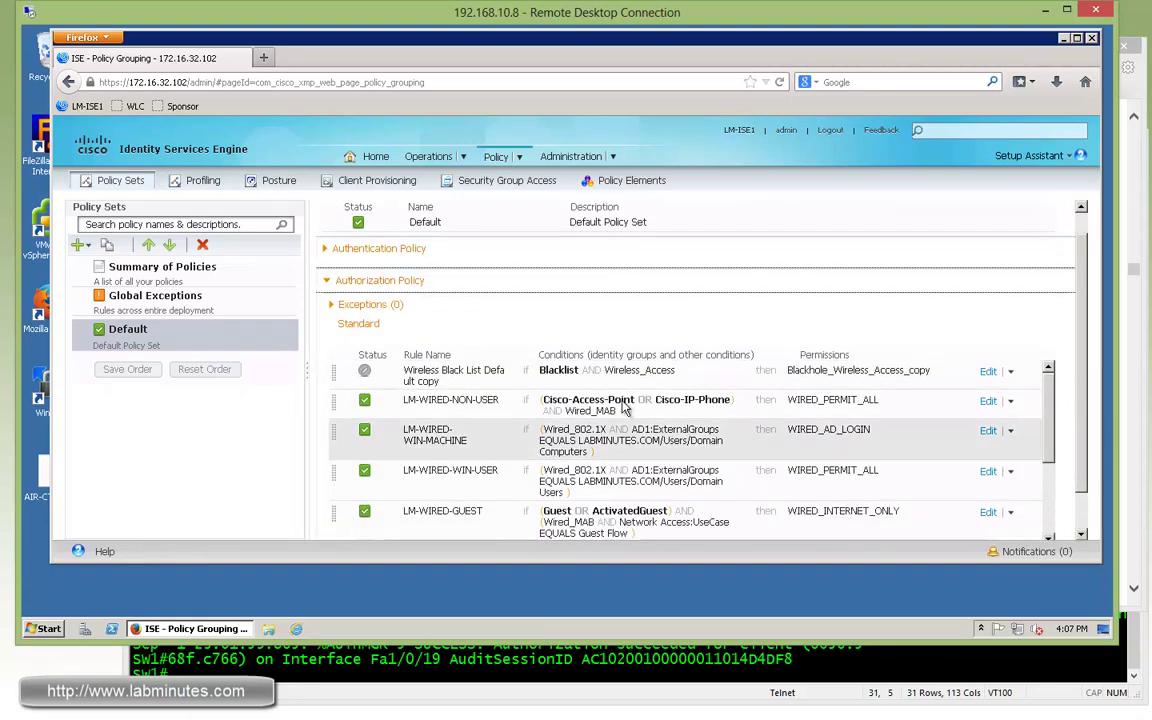
pyautogui.click(988, 401)
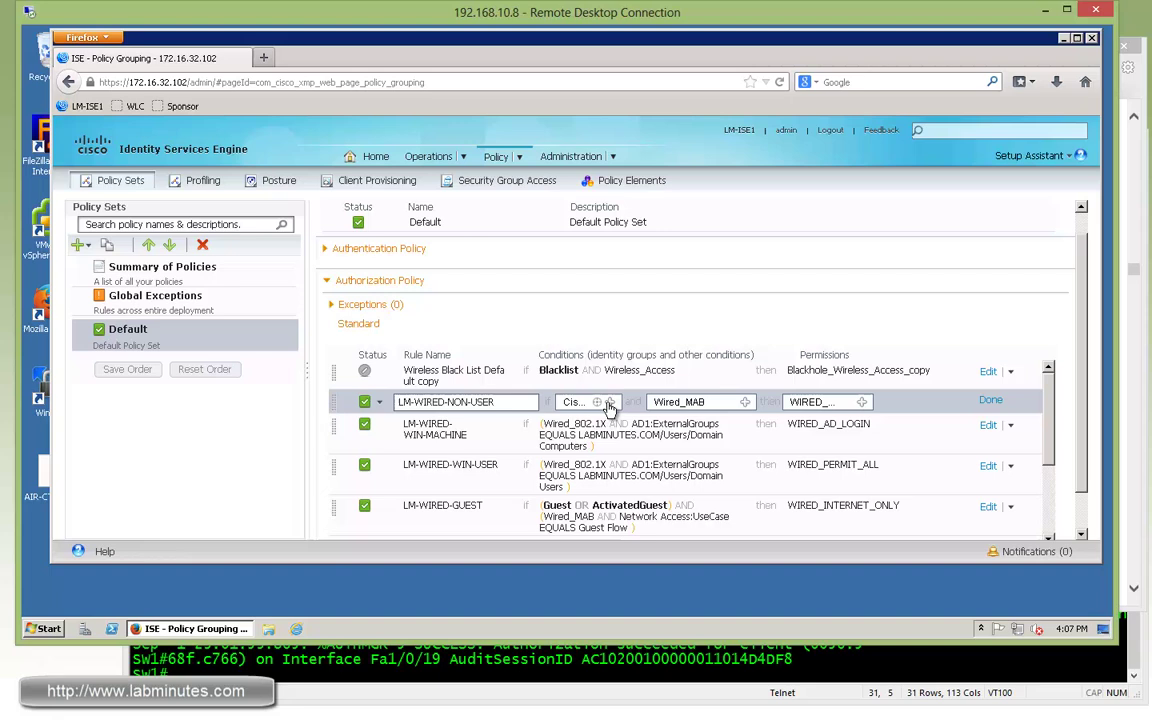
pyautogui.click(609, 402)
pyautogui.click(785, 435)
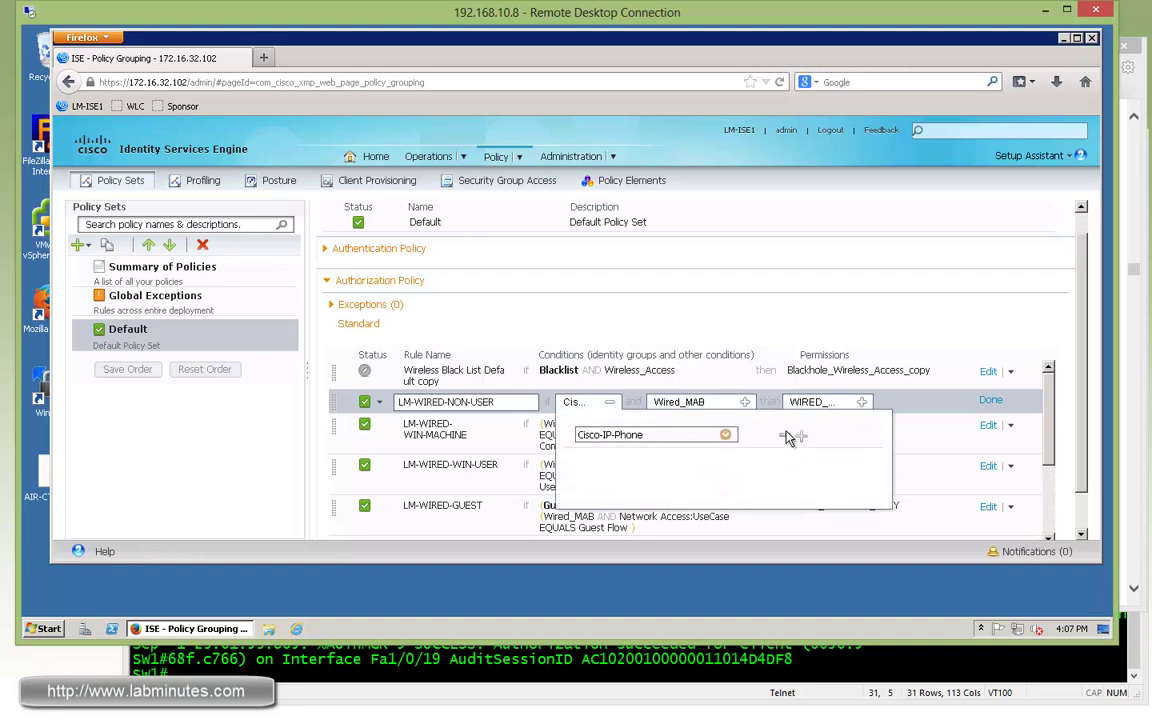
pyautogui.click(784, 436)
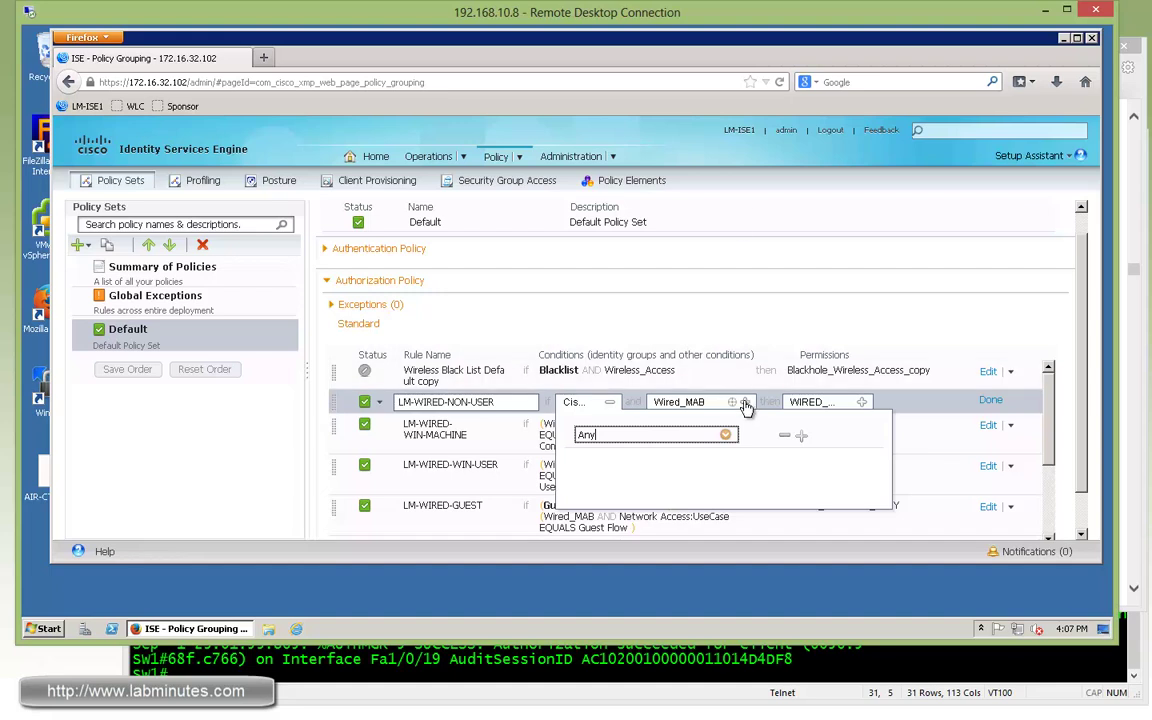
# Add an EndPoints:LogicalProfile Equals LM_NON_USER_DEVICES condition alongside Wired_MAB.
pyautogui.click(745, 402)
pyautogui.click(719, 471)
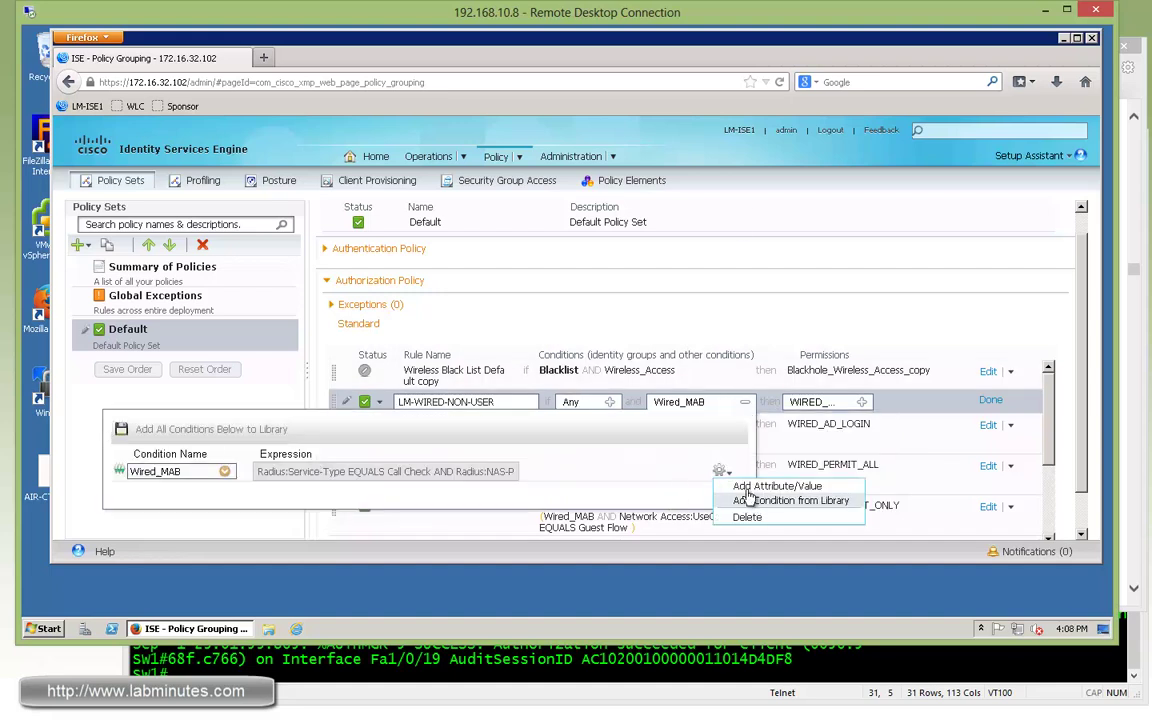
pyautogui.click(777, 486)
pyautogui.click(362, 495)
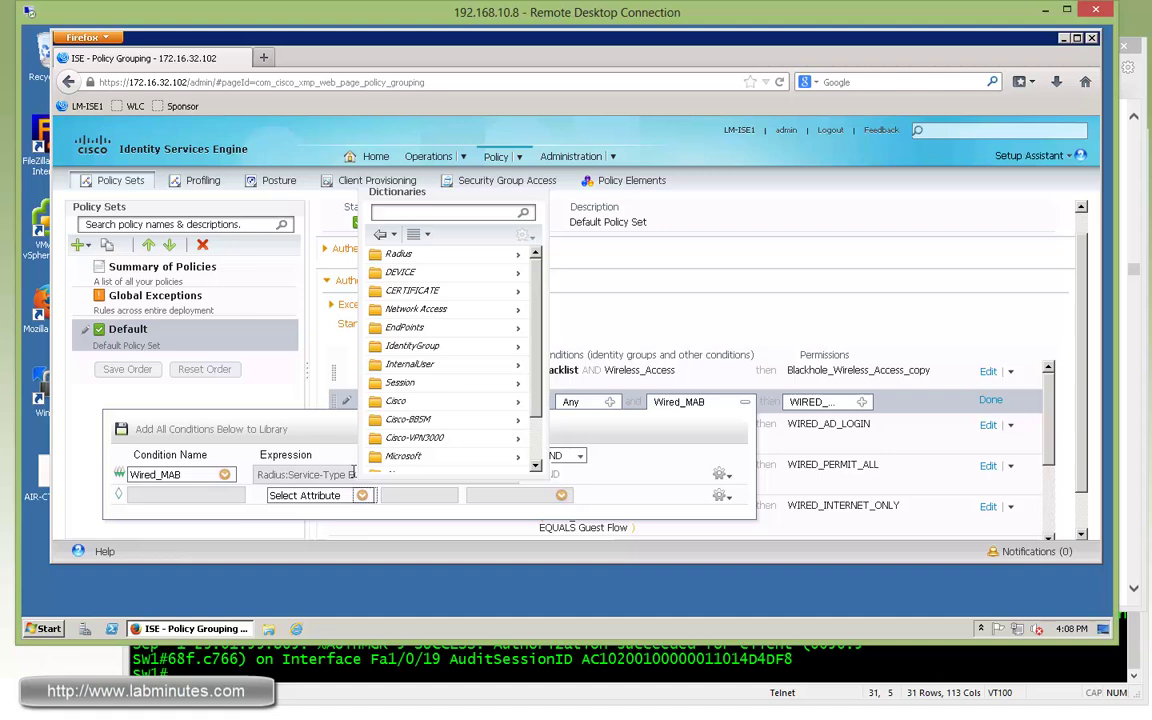
pyautogui.click(515, 328)
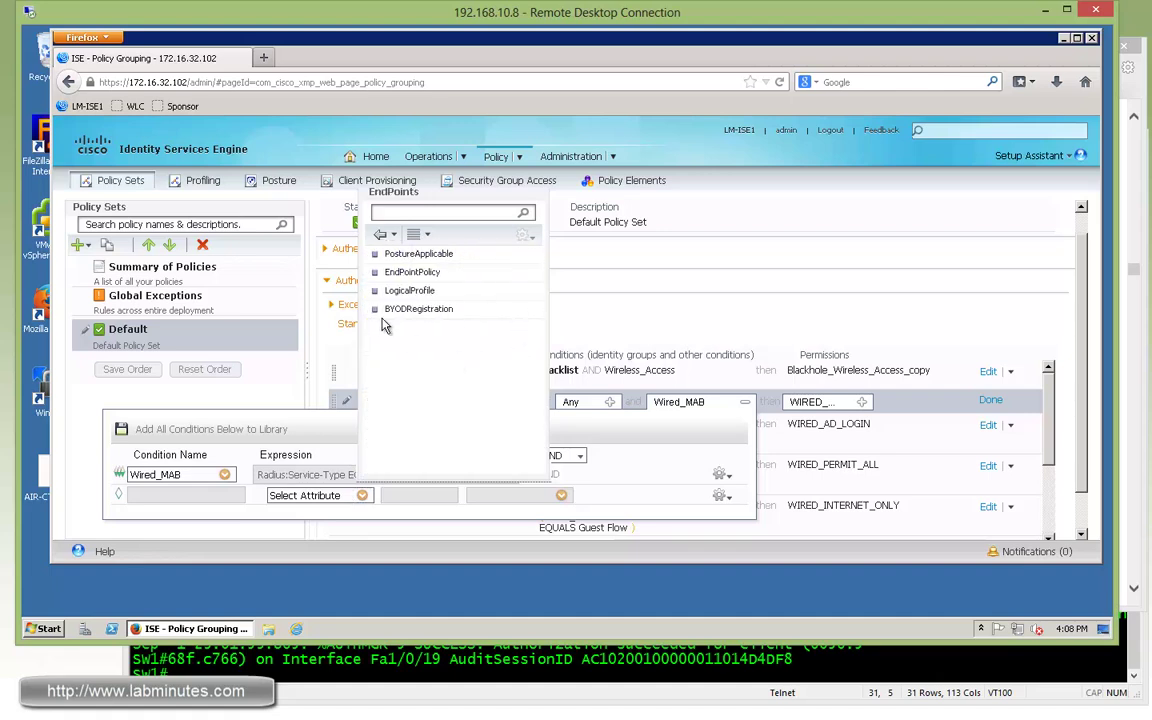
pyautogui.click(412, 291)
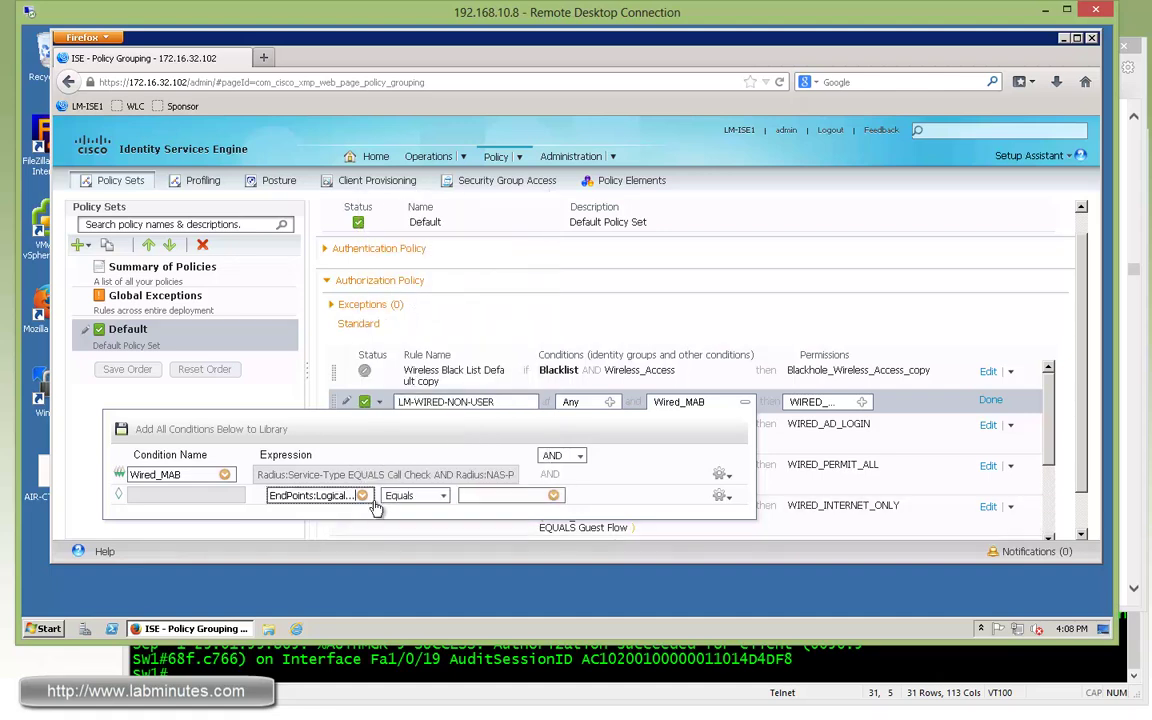
pyautogui.click(553, 495)
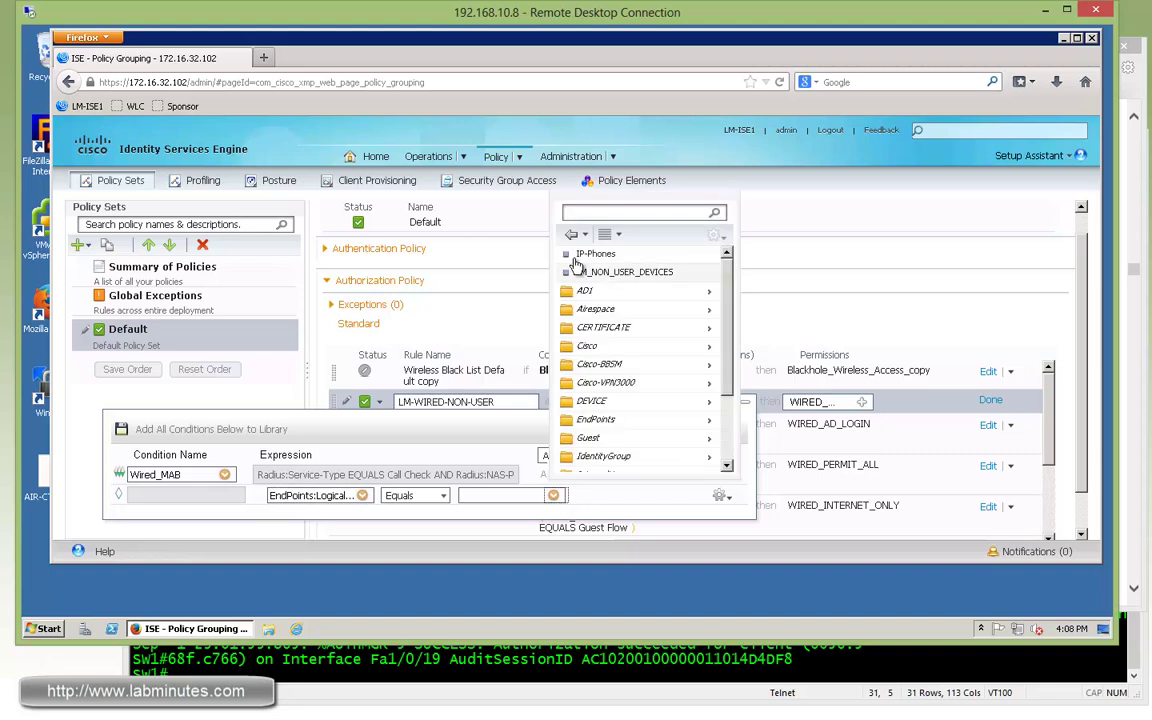
pyautogui.click(628, 273)
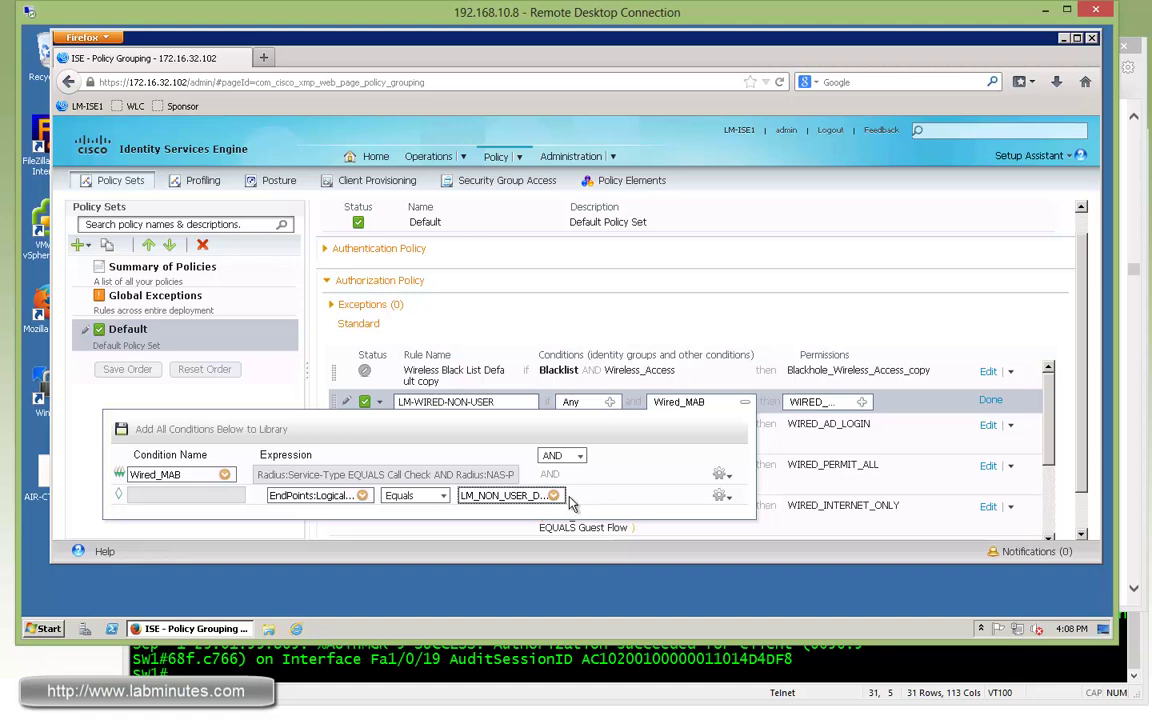
pyautogui.click(1044, 257)
# Finish editing the LM-WIRED-NON-USER rule and save the authorization policy.
pyautogui.click(990, 400)
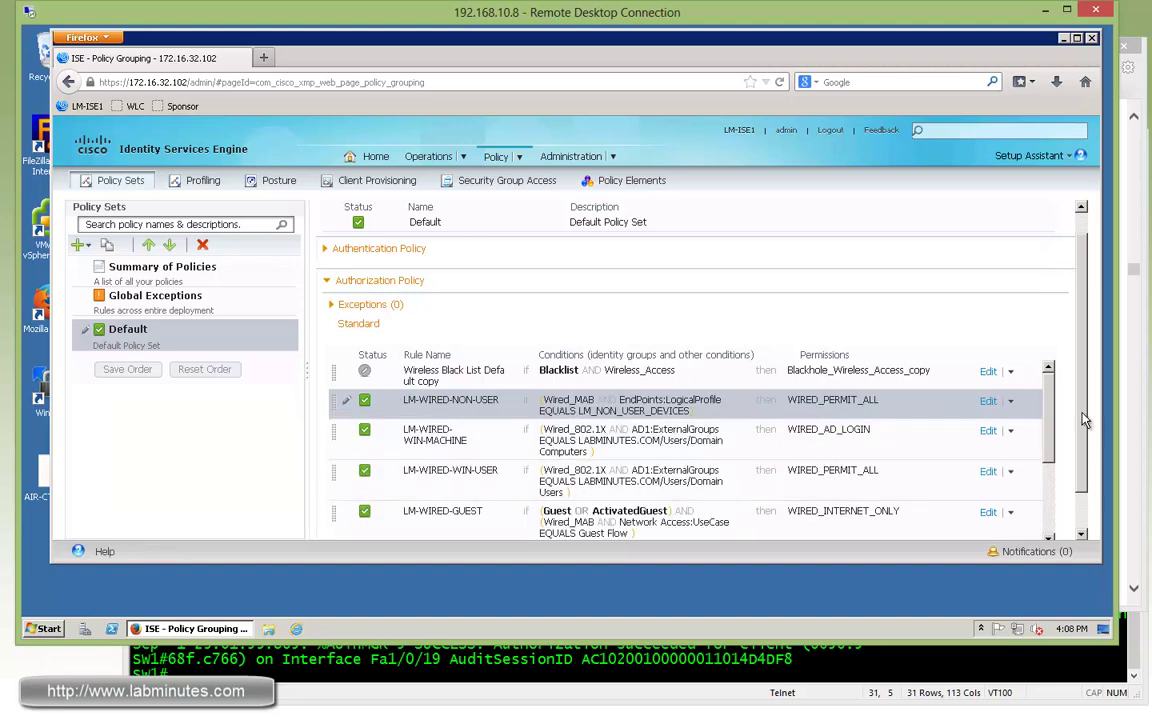
pyautogui.moveTo(1081, 414); pyautogui.dragTo(1077, 503)
pyautogui.click(340, 533)
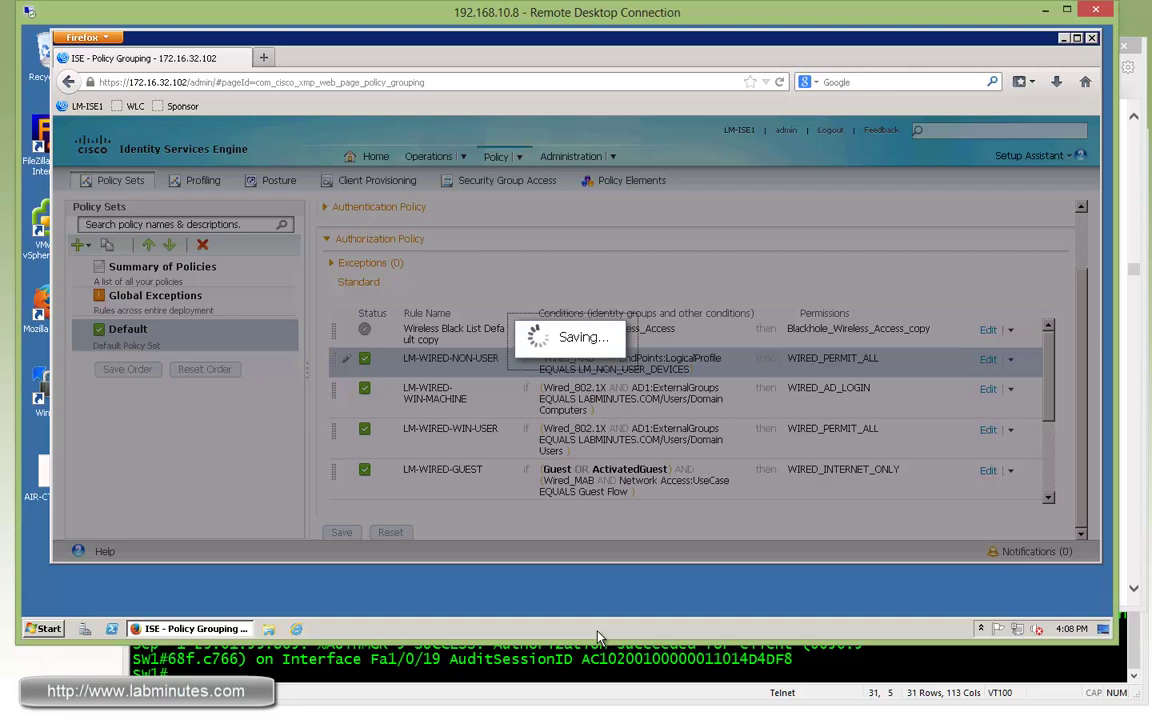
pyautogui.click(487, 667)
# In config mode, select interface range fa1/0/13 - 14, then shut and no shut them.
pyautogui.write('conf t')
pyautogui.press('Return')
pyautogui.write('int ')
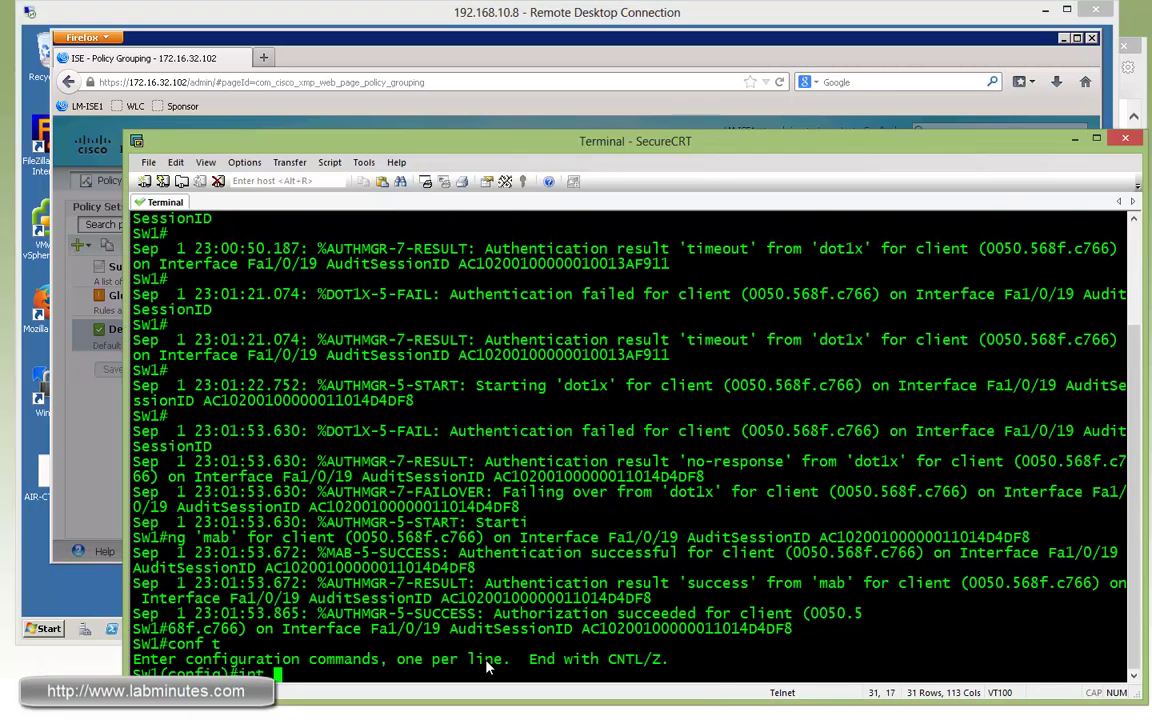
pyautogui.write('ra fa1/0/13 - 14')
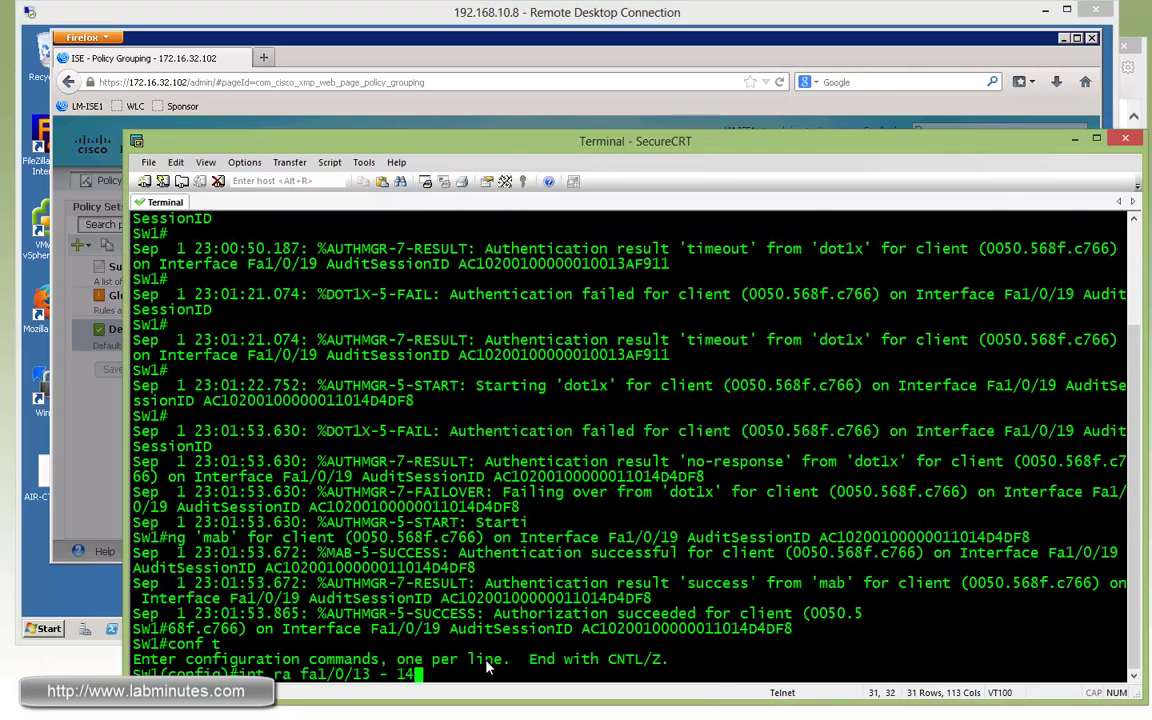
pyautogui.press('Return')
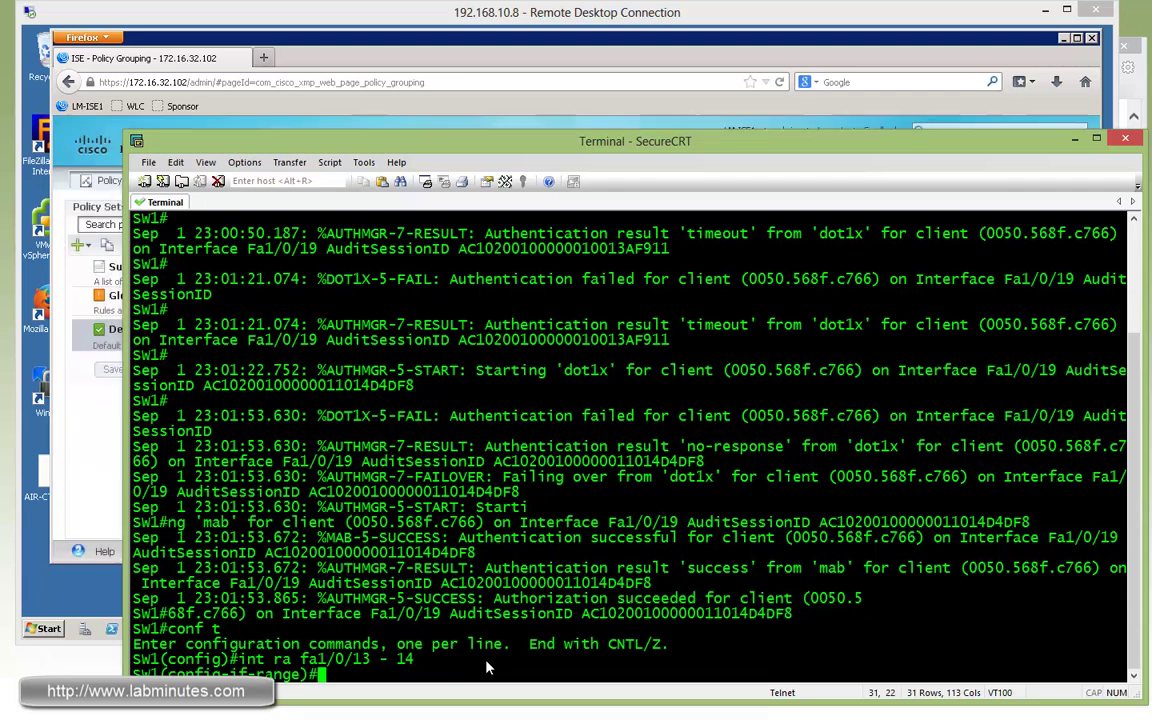
pyautogui.write('shut')
pyautogui.press('Return')
pyautogui.write('no shut')
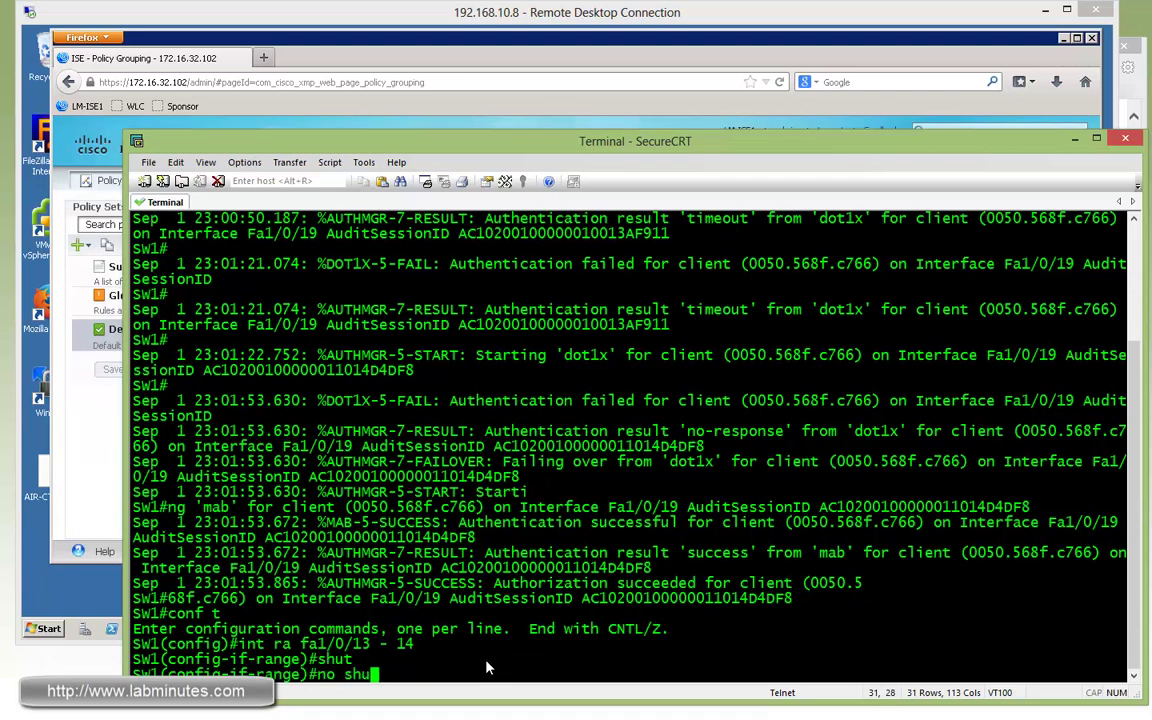
pyautogui.press('Return')
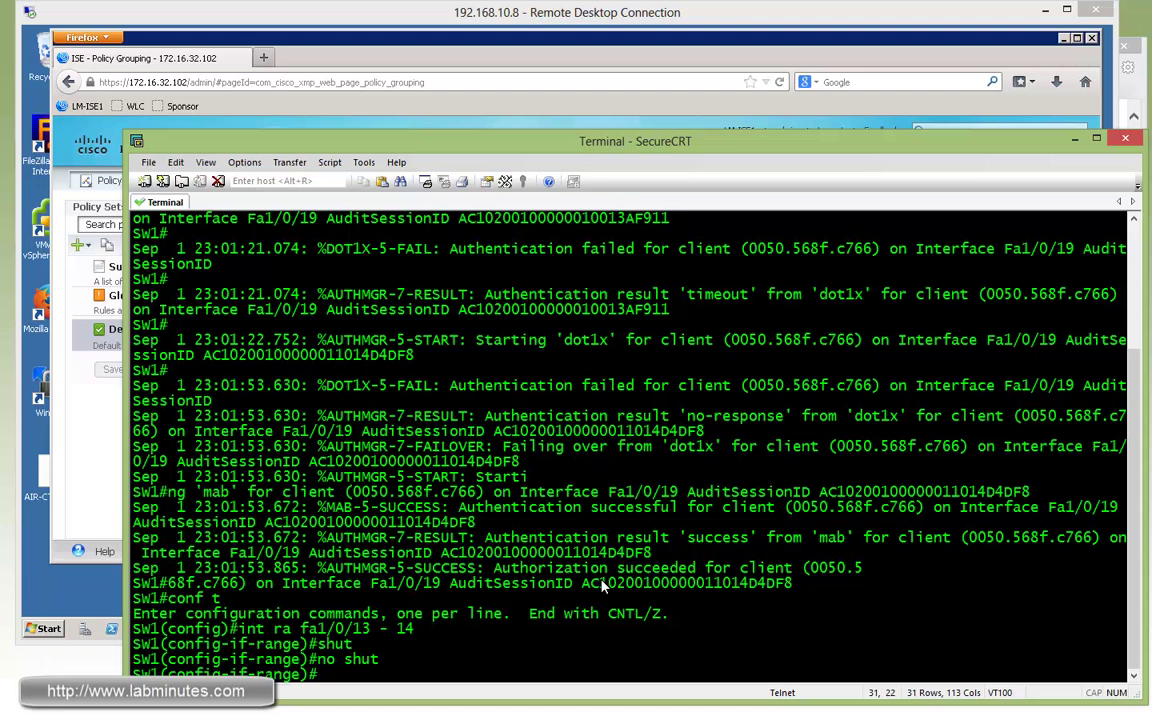
pyautogui.click(722, 20)
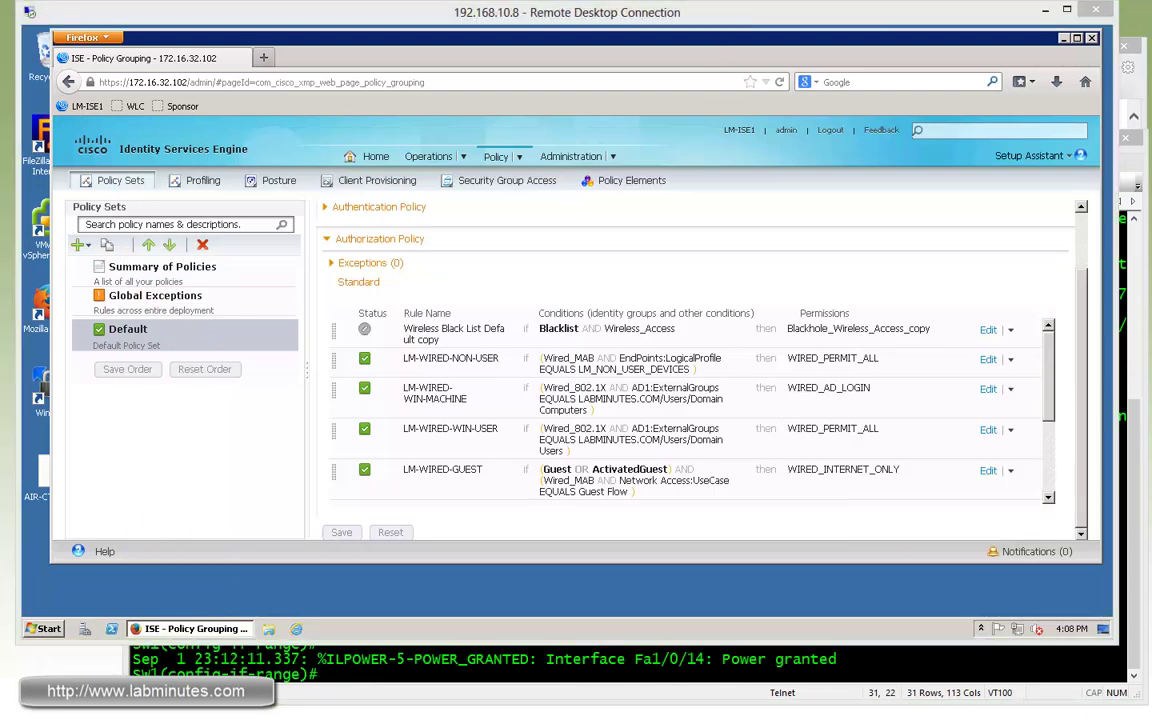
pyautogui.hotkey('alt', 'Tab')
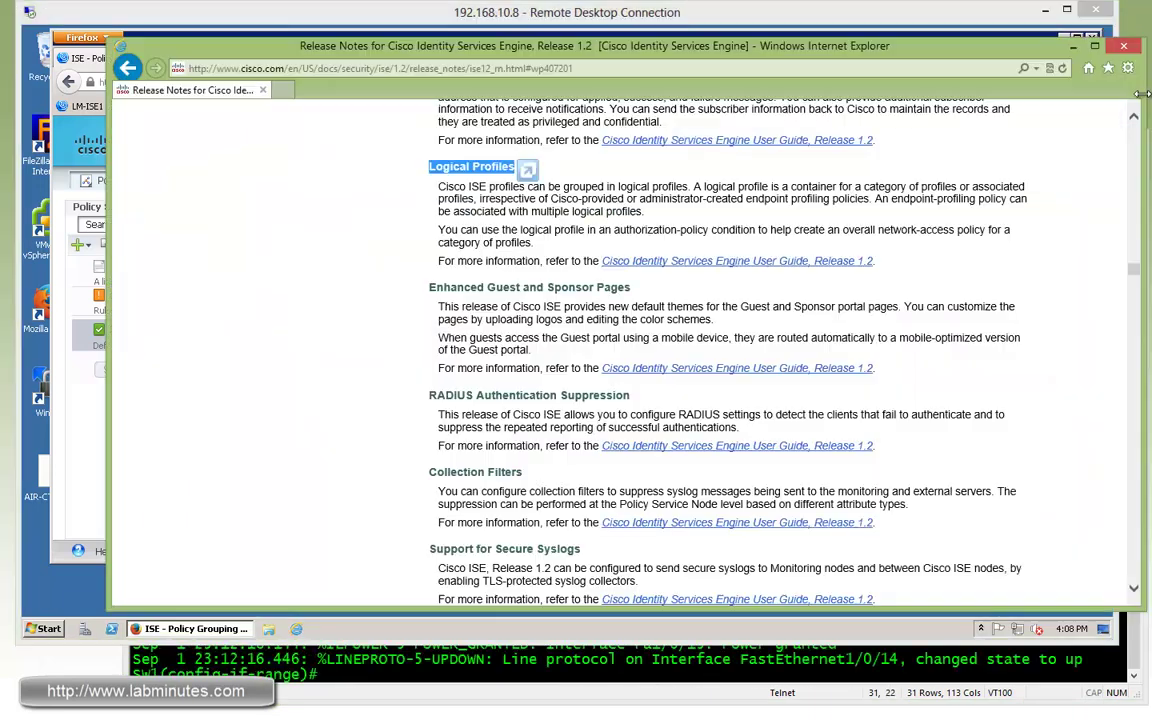
pyautogui.moveTo(429, 287); pyautogui.dragTo(597, 288)
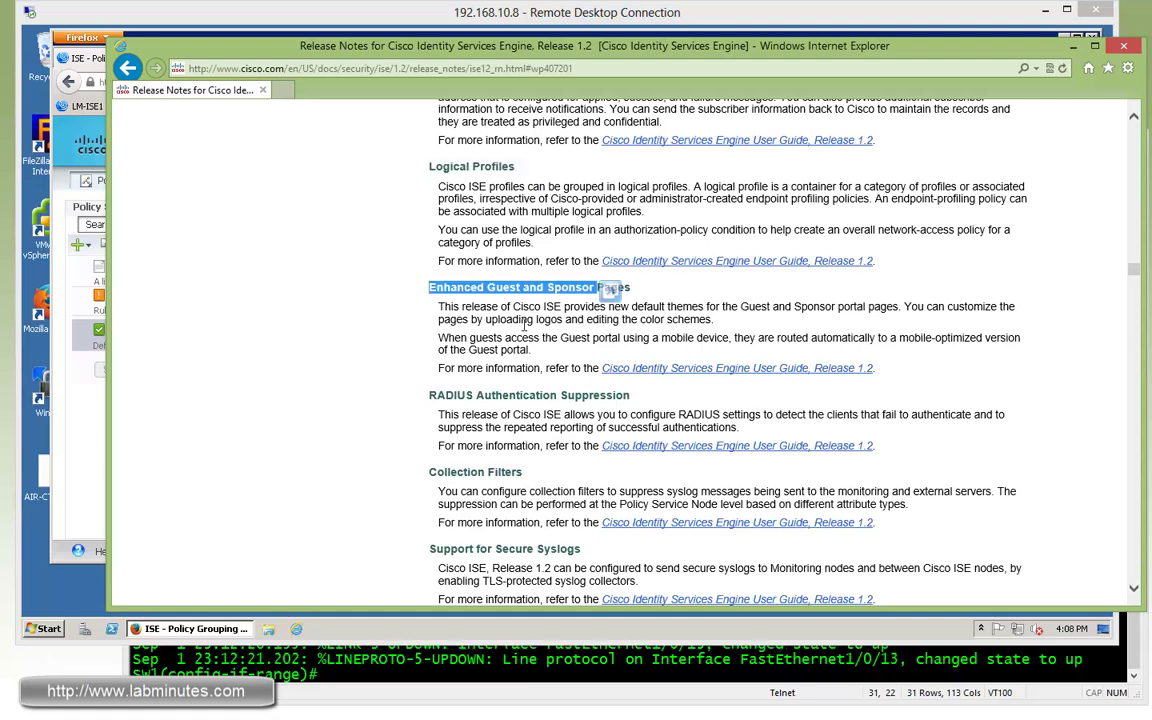
pyautogui.moveTo(429, 287); pyautogui.dragTo(598, 288)
pyautogui.hotkey('alt', 'Tab')
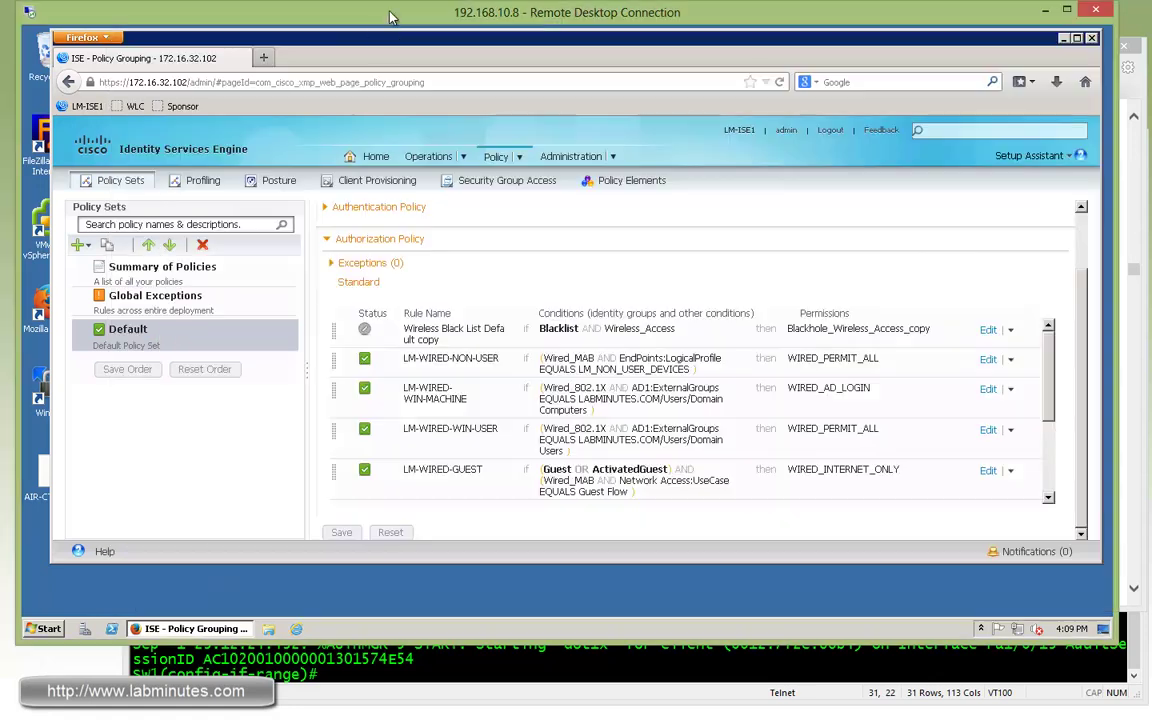
pyautogui.hotkey('alt', 'Tab')
# Sign in to the Sponsor Portal from a new tab and scroll through Manage Guest Accounts.
pyautogui.click(263, 57)
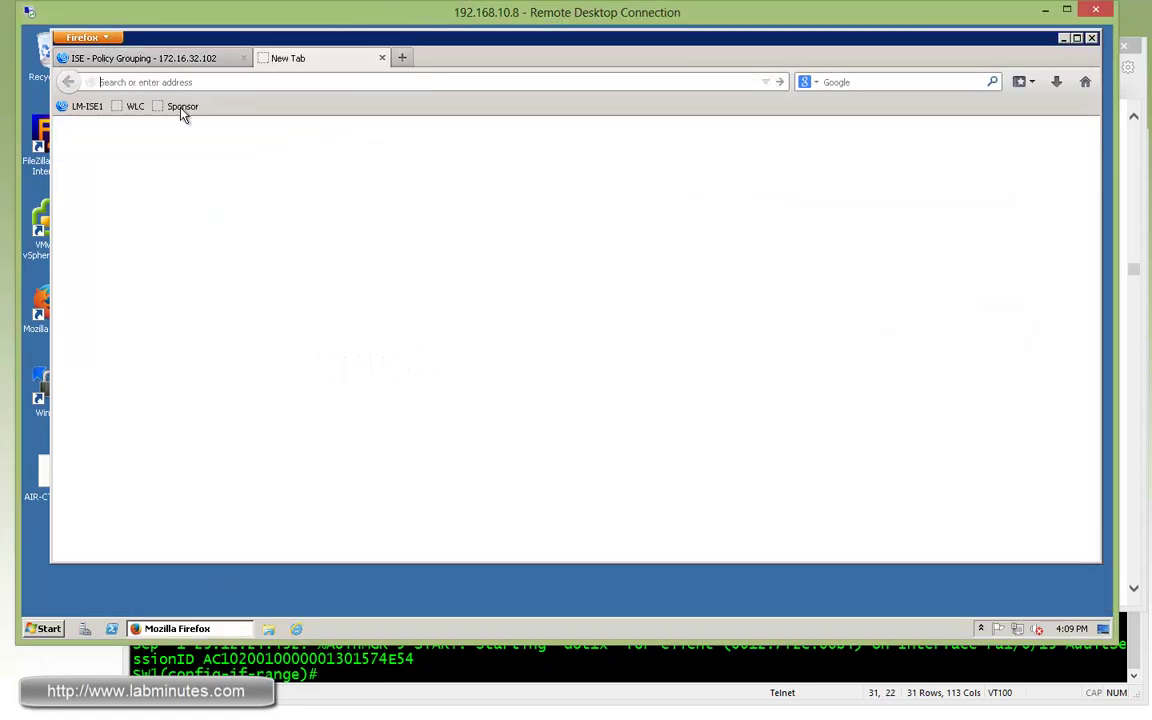
pyautogui.click(180, 106)
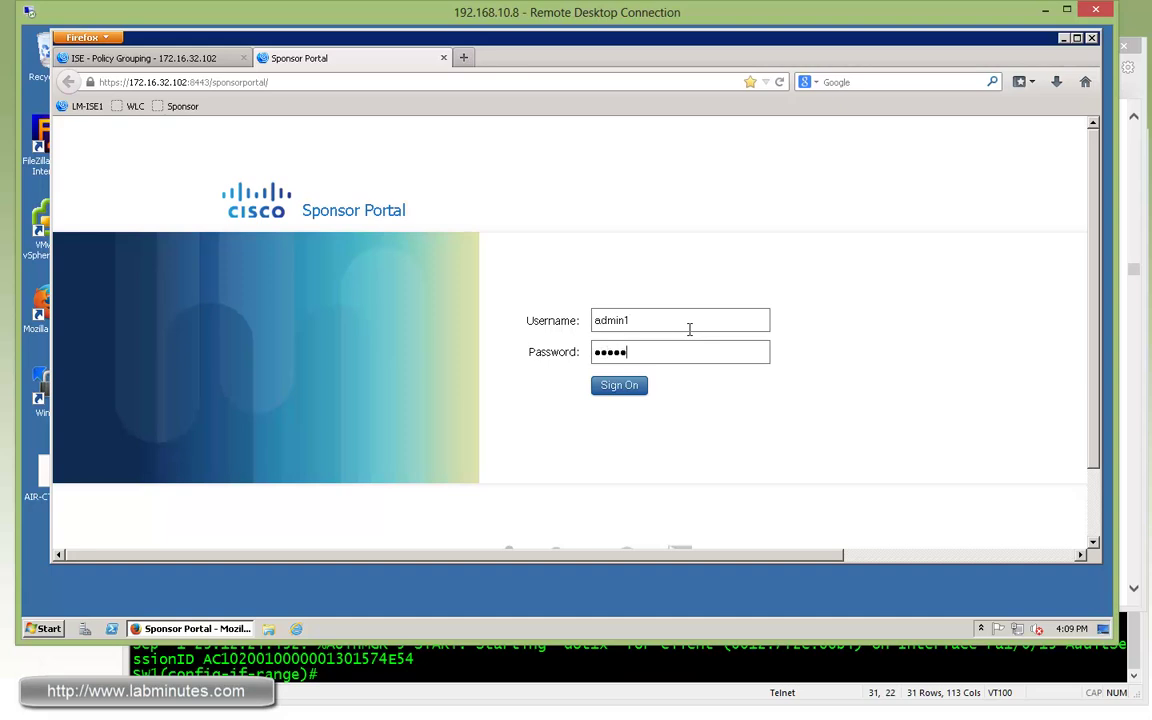
pyautogui.press('Return')
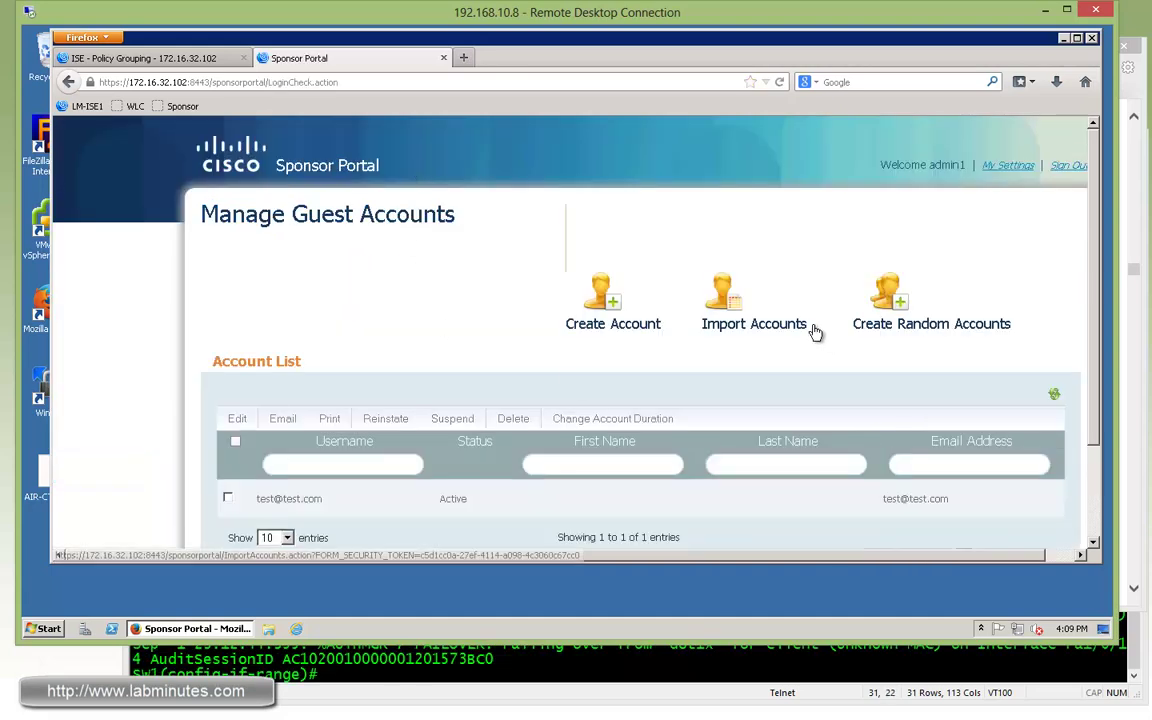
pyautogui.scroll(-3, 986, 280)
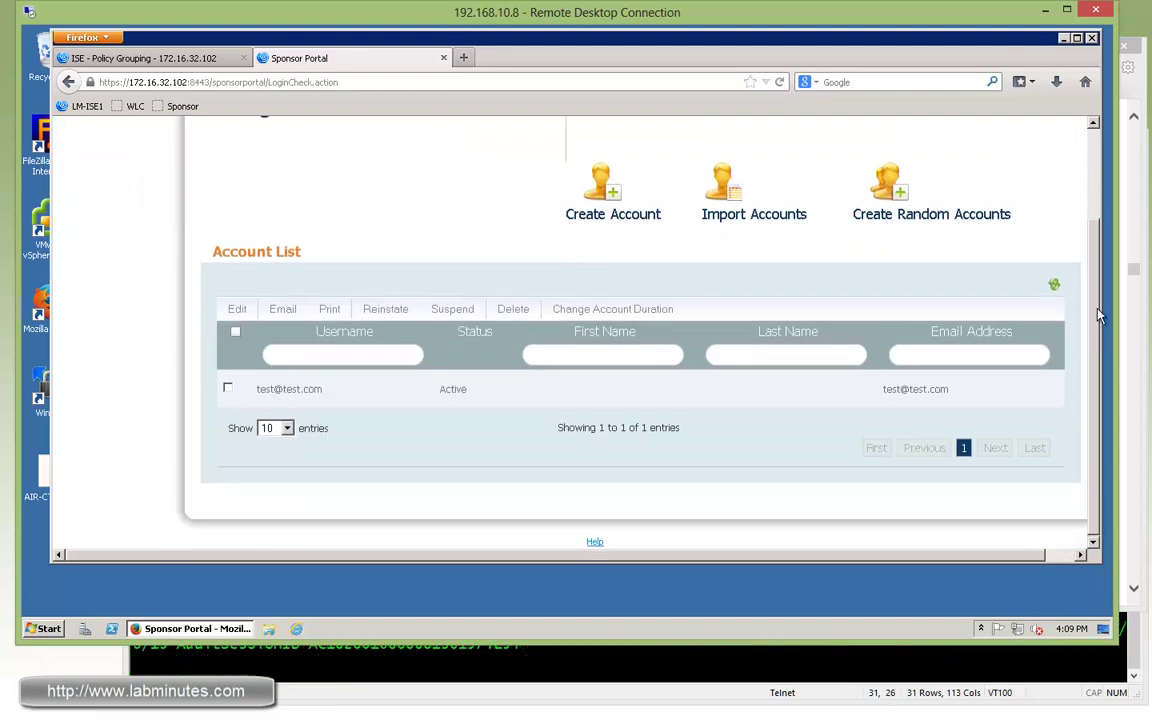
pyautogui.scroll(1, 1098, 316)
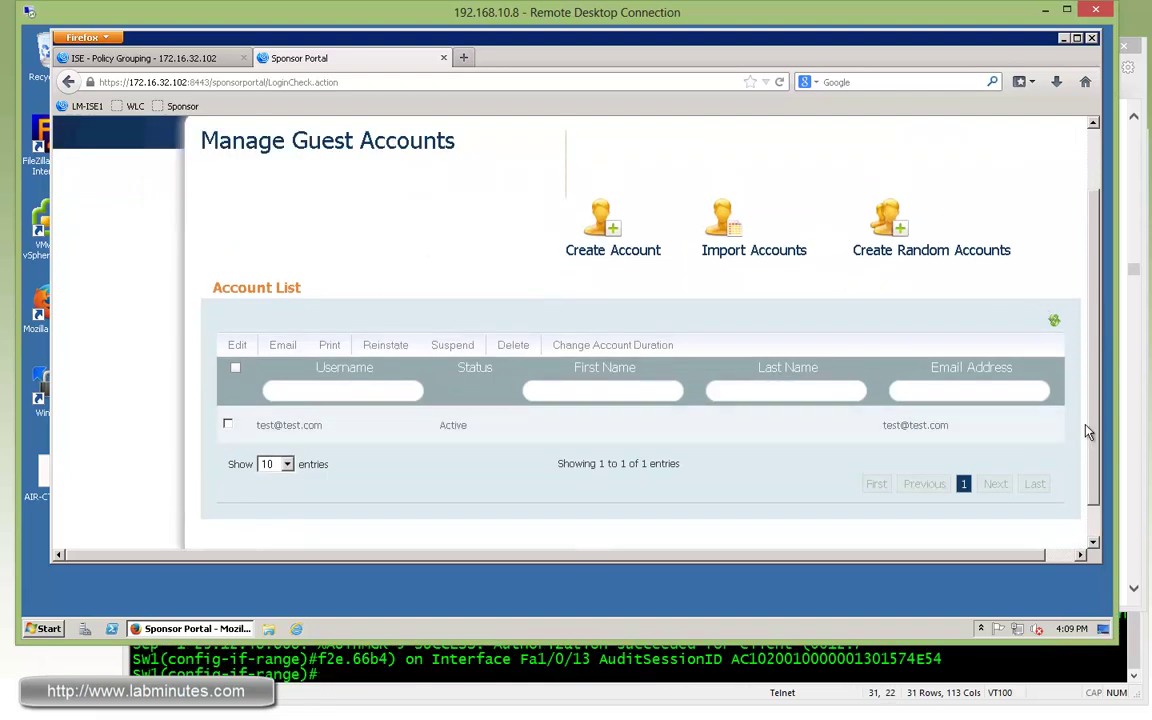
pyautogui.scroll(1, 986, 385)
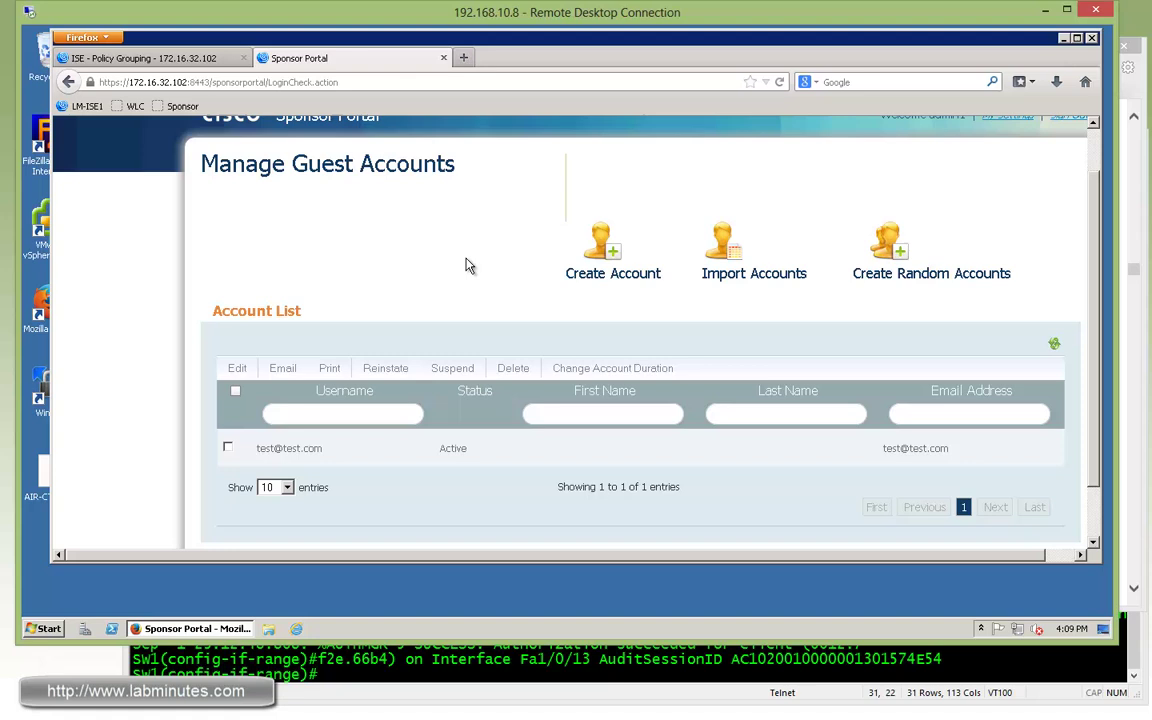